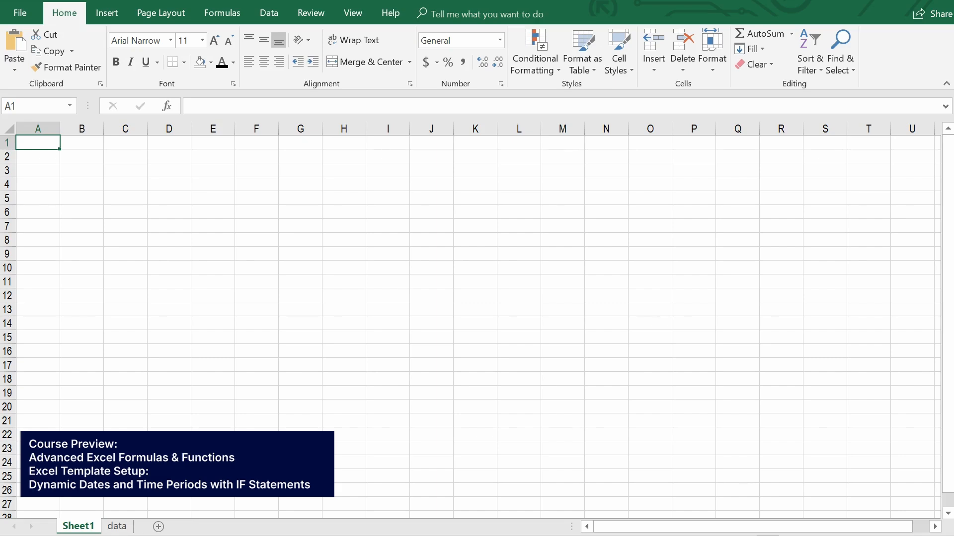
Look over the yearly income figures on the data sheet, then return to Sheet1.
{"action": "key", "text": "ctrl+Page_Down"}
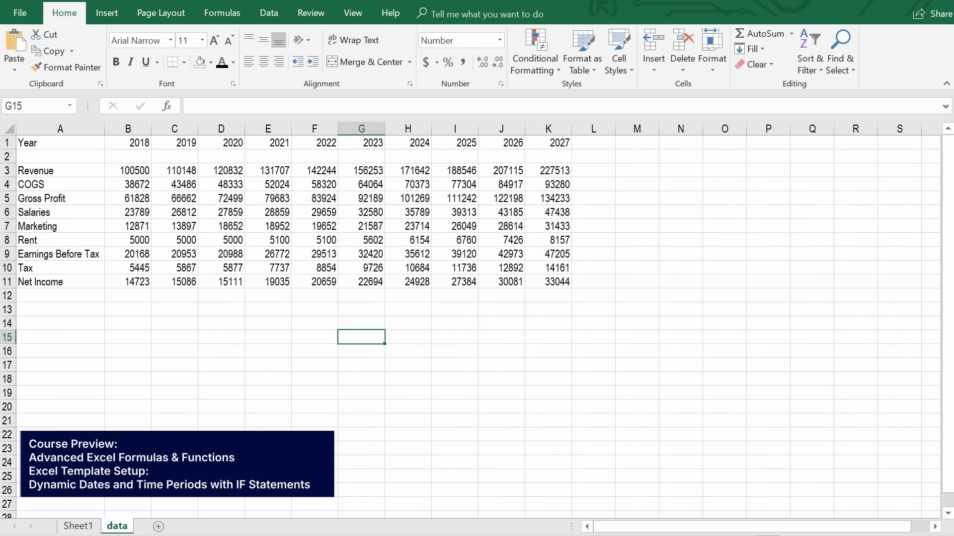
{"action": "key", "text": "ctrl+Home"}
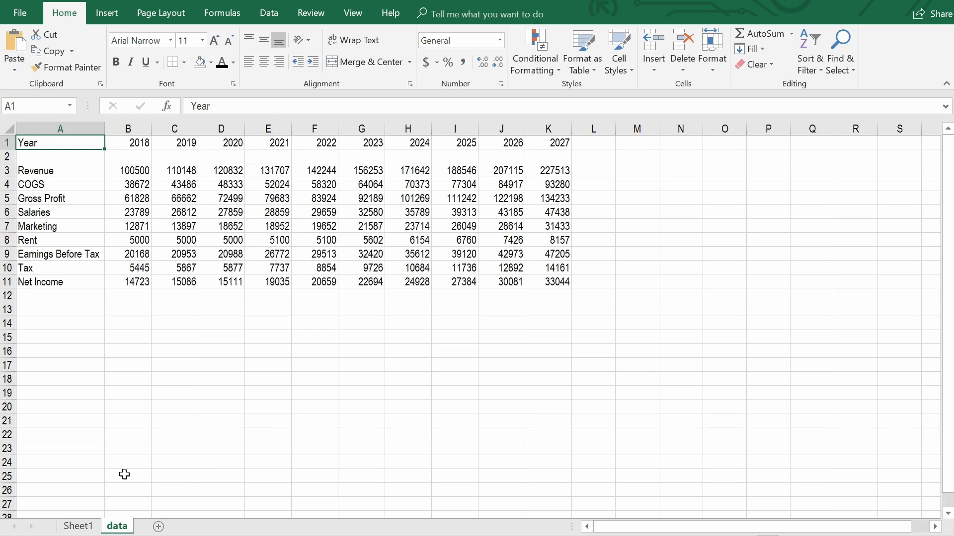
{"action": "key", "text": "ctrl+Page_Up"}
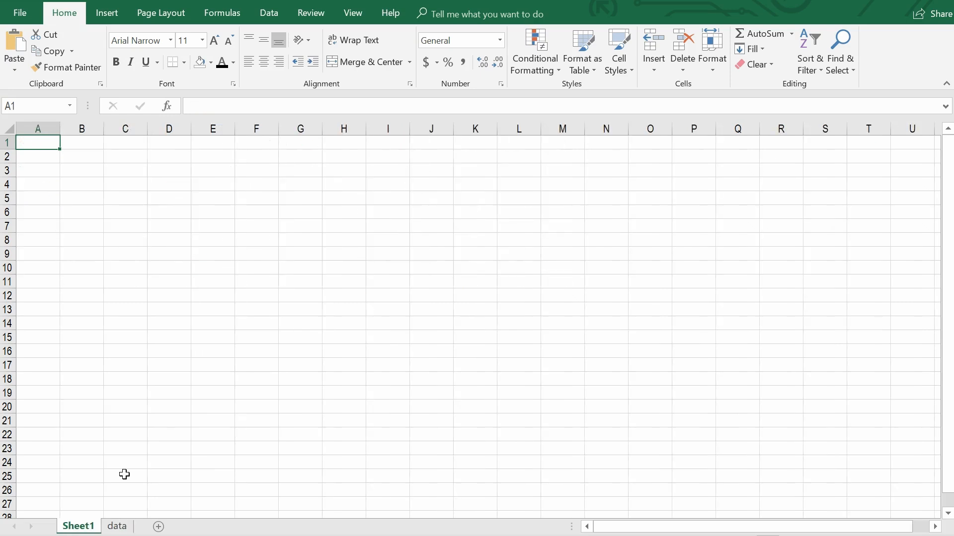
Enter the labels First in cell B1 and Last in cell B2 of Sheet1.
{"action": "key", "text": "Right"}
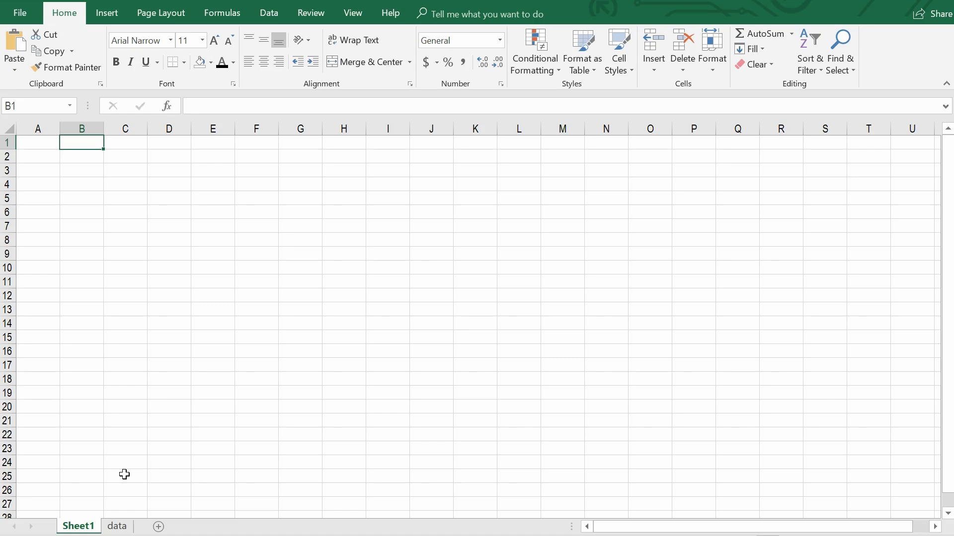
{"action": "type", "text": "Fist"}
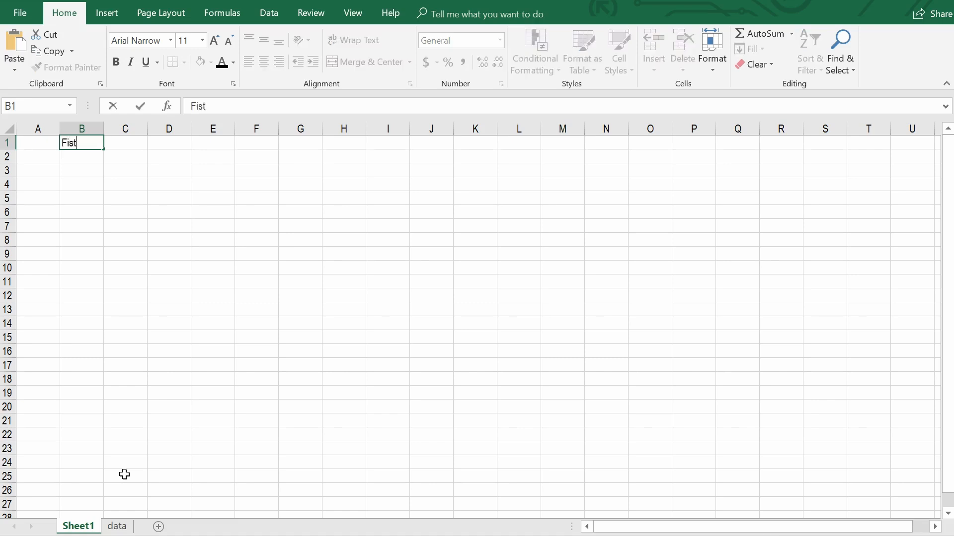
{"action": "key", "text": "BackSpace"}
{"action": "key", "text": "BackSpace"}
{"action": "type", "text": "rst"}
{"action": "key", "text": "Return"}
{"action": "type", "text": "Last"}
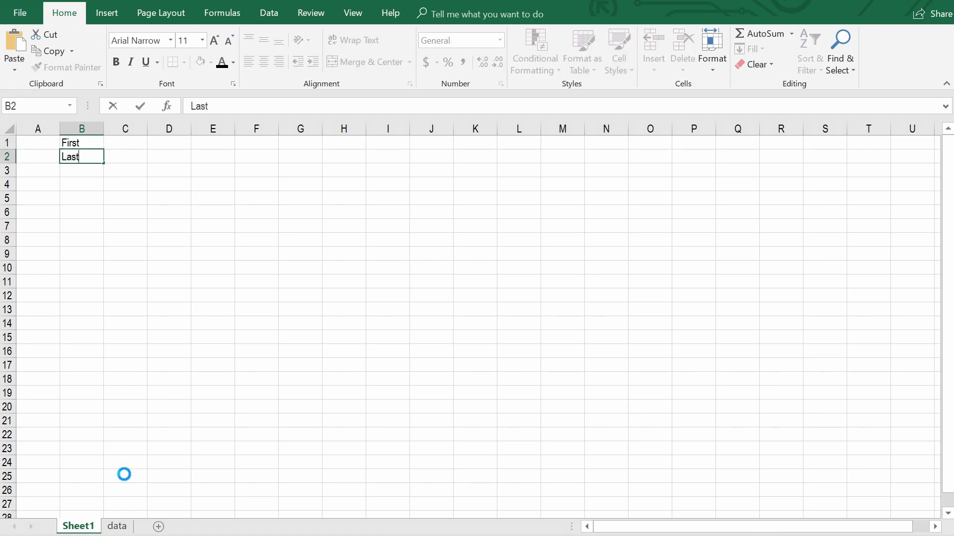
{"action": "key", "text": "Right"}
{"action": "key", "text": "Up"}
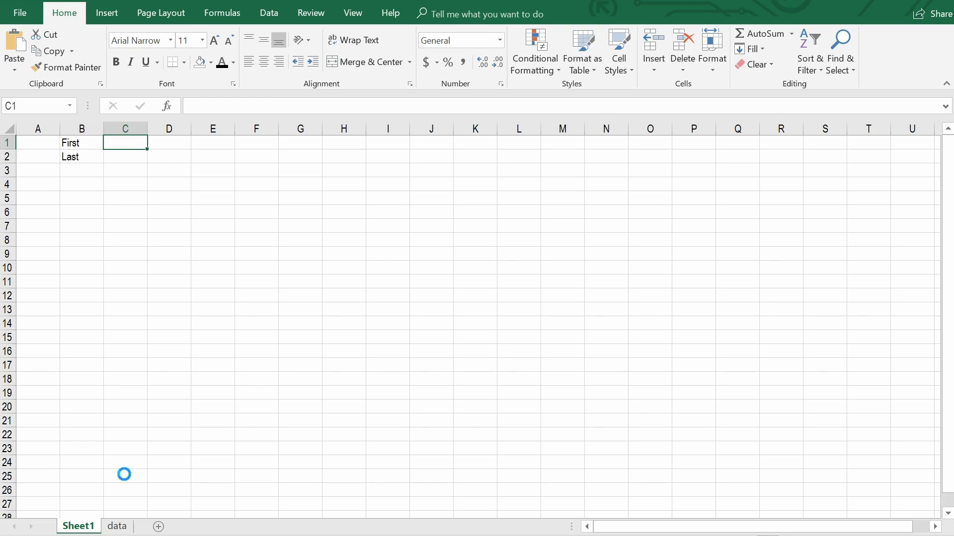
{"action": "key", "text": "shift+Left"}
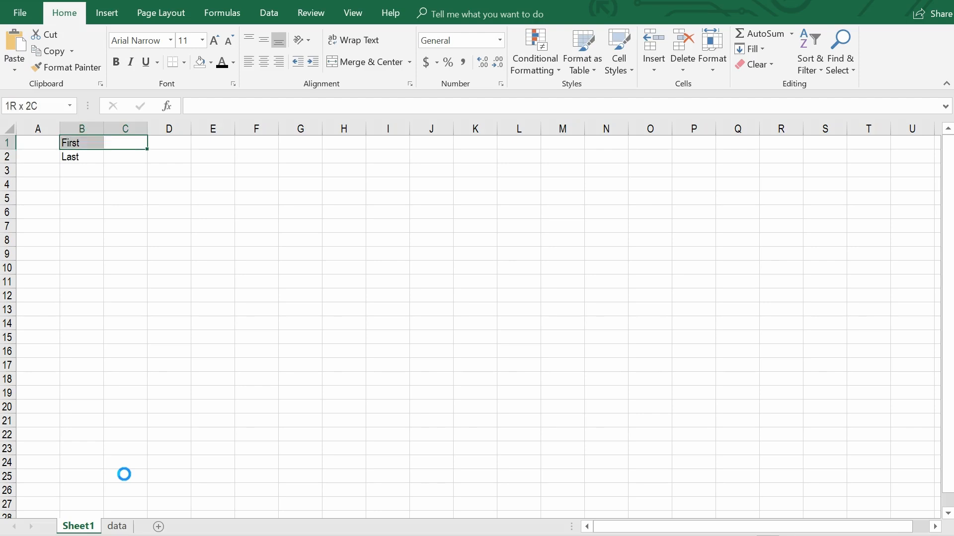
{"action": "key", "text": "Down"}
{"action": "key", "text": "shift+Left"}
{"action": "key", "text": "Right"}
{"action": "key", "text": "Up"}
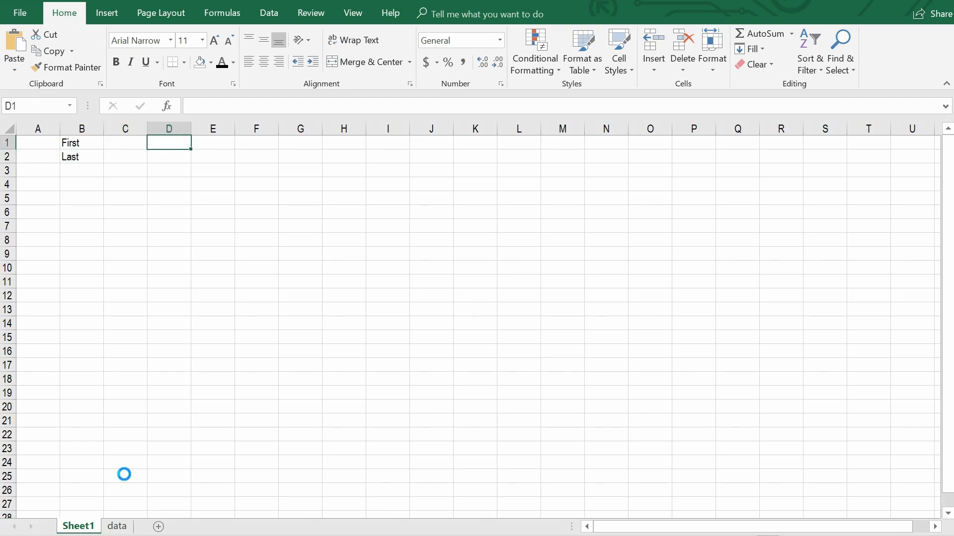
{"action": "key", "text": "Left"}
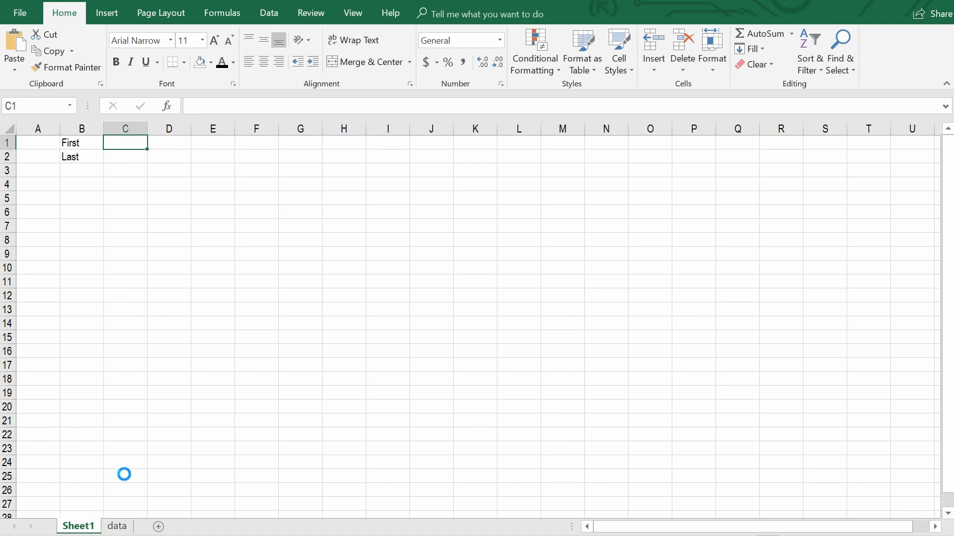
Enter 12/31/2018 as the First date in C1 and 12/31/2027 as the Last date in C2.
{"action": "type", "text": "12/"}
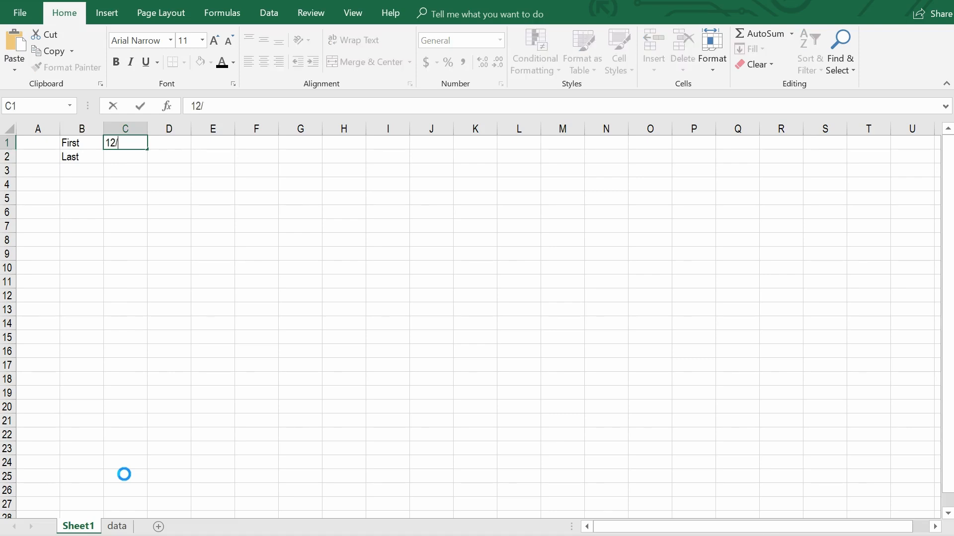
{"action": "type", "text": "31/2018"}
{"action": "key", "text": "Return"}
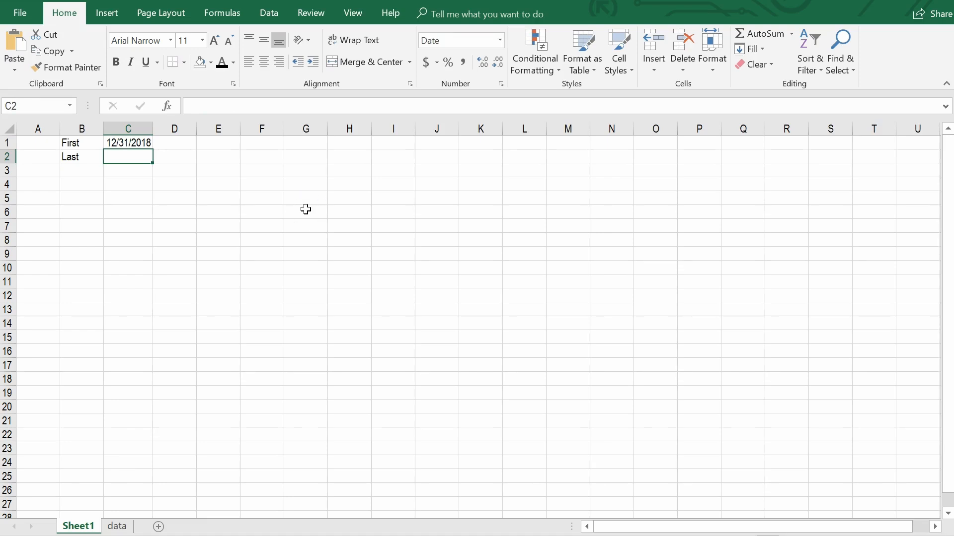
{"action": "type", "text": "12/31"}
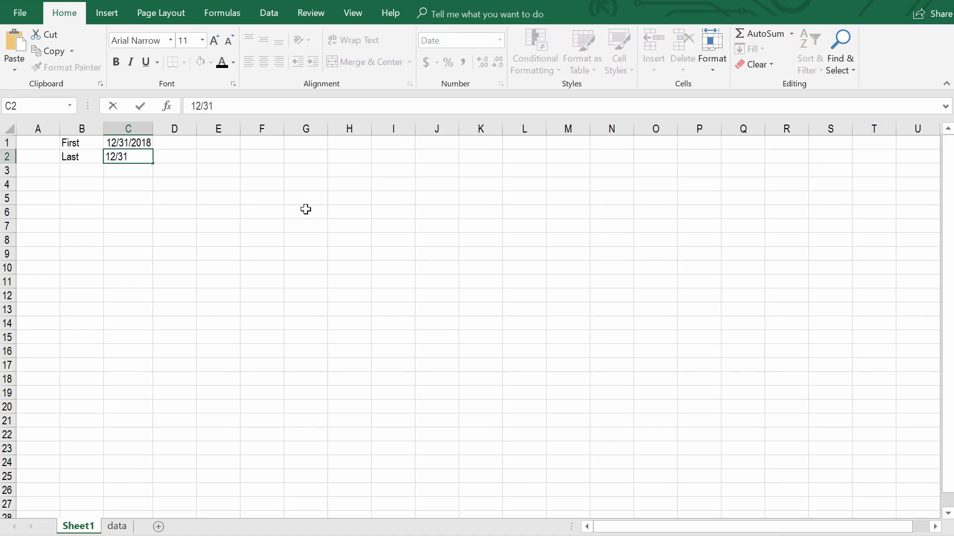
{"action": "type", "text": "/2027"}
{"action": "key", "text": "Return"}
Enter the label # Periods in cell B3, below the Last label.
{"action": "key", "text": "Left"}
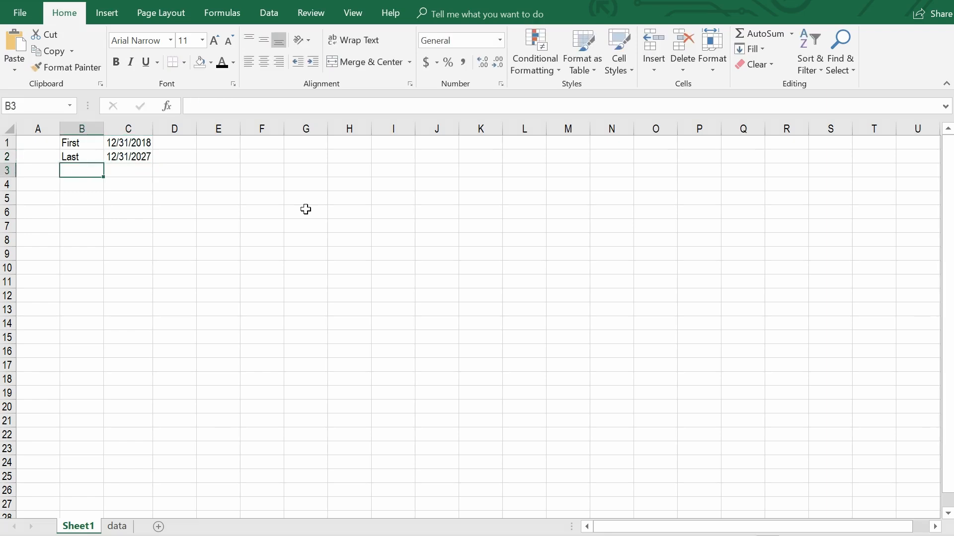
{"action": "type", "text": "# Periods"}
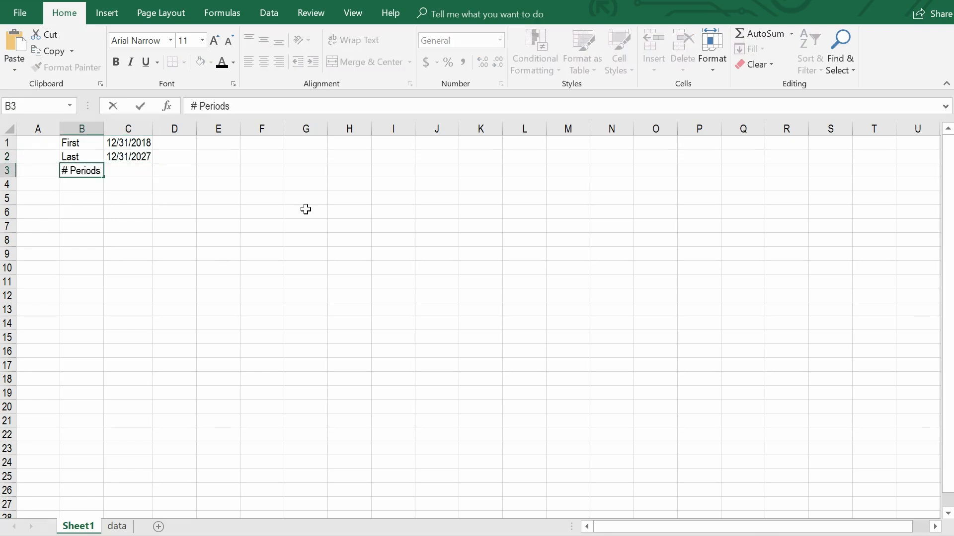
{"action": "key", "text": "Return"}
Calculate the number of periods in C3 with the formula =YEAR(C2)-YEAR(C1)+1.
{"action": "key", "text": "Up"}
{"action": "key", "text": "Right"}
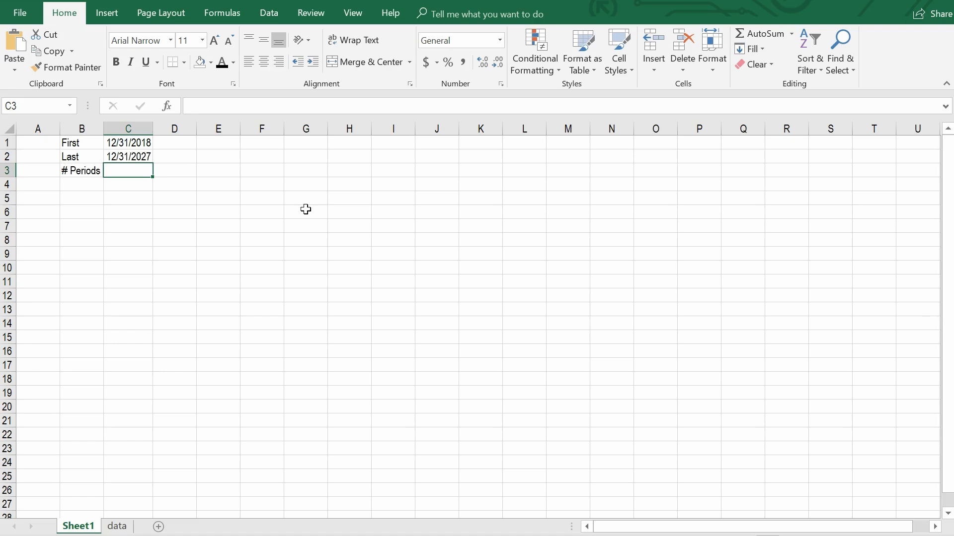
{"action": "type", "text": "="}
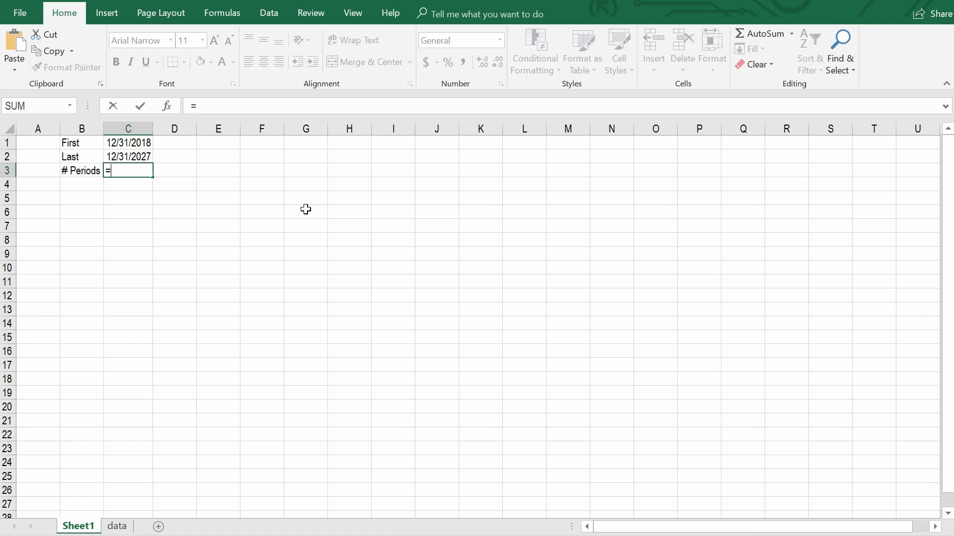
{"action": "type", "text": "year"}
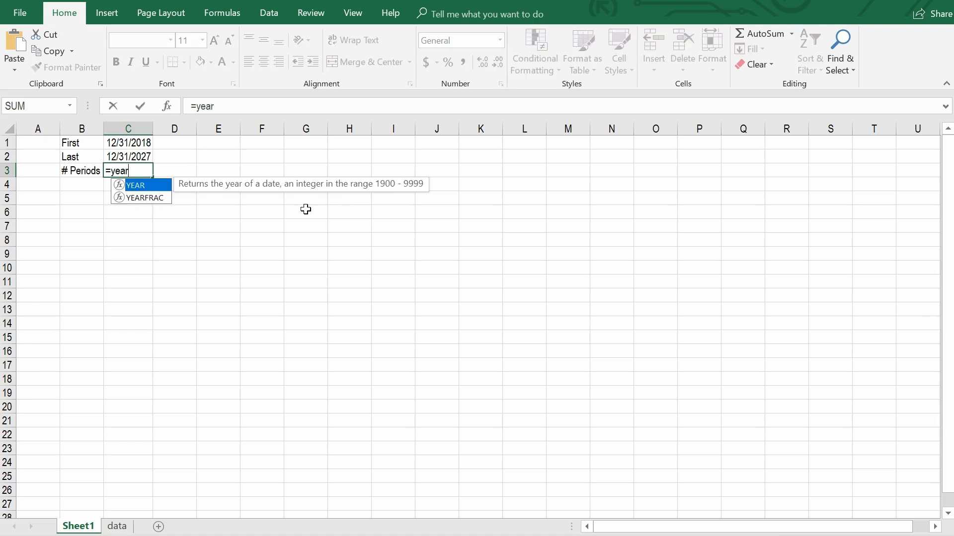
{"action": "type", "text": "("}
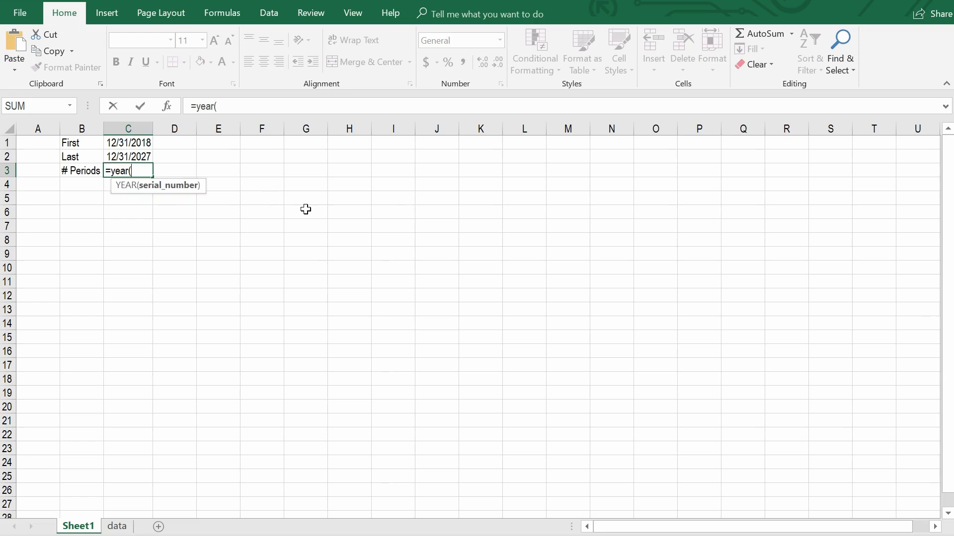
{"action": "key", "text": "Up"}
{"action": "key", "text": "Up"}
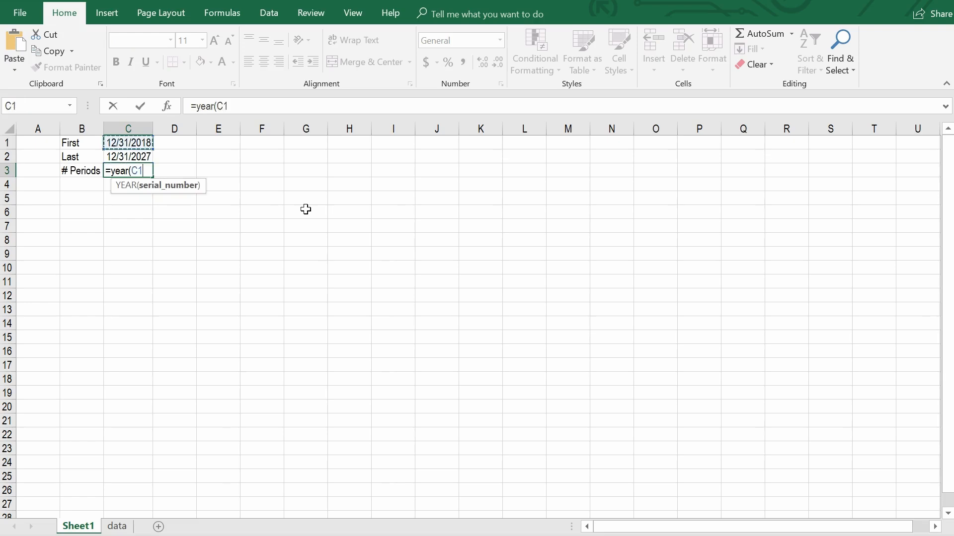
{"action": "key", "text": "Down"}
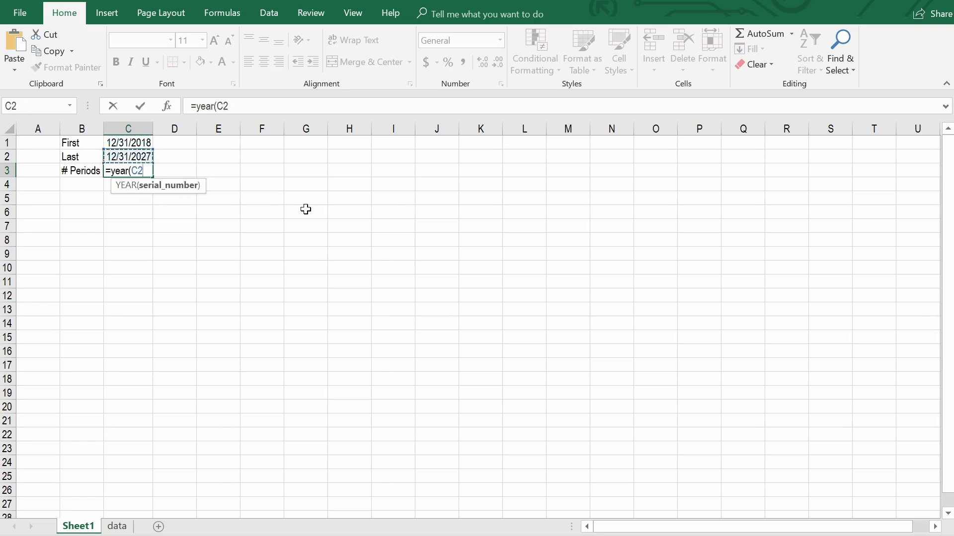
{"action": "type", "text": ")"}
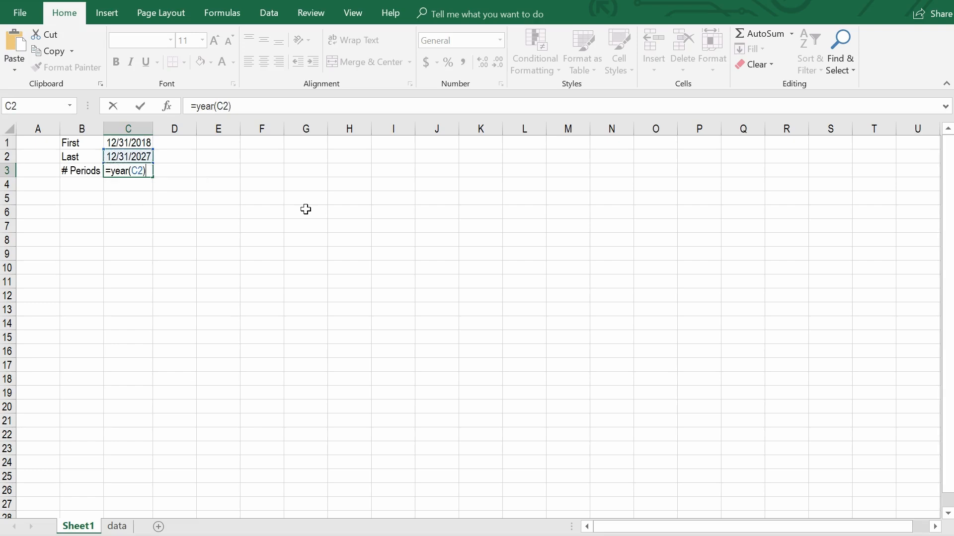
{"action": "type", "text": "-"}
{"action": "type", "text": "year"}
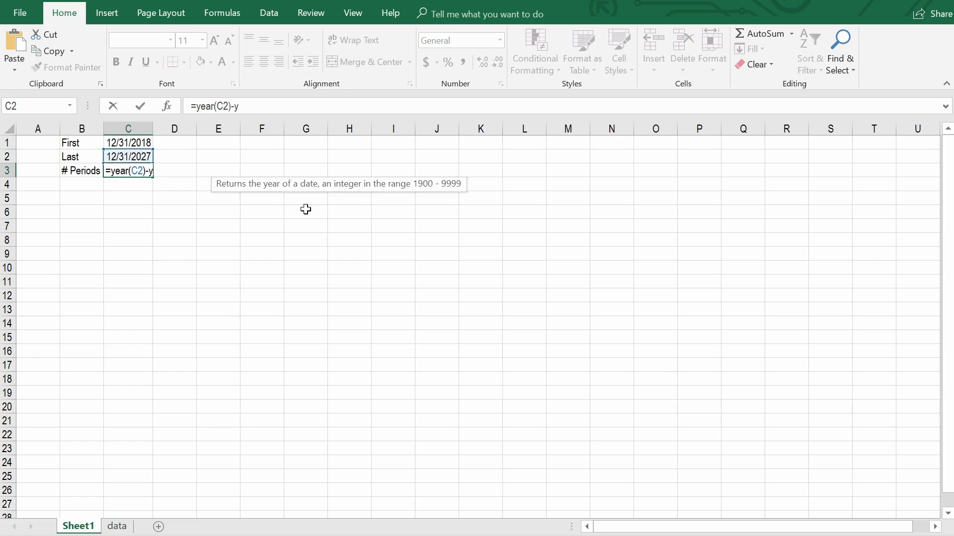
{"action": "type", "text": "(C1"}
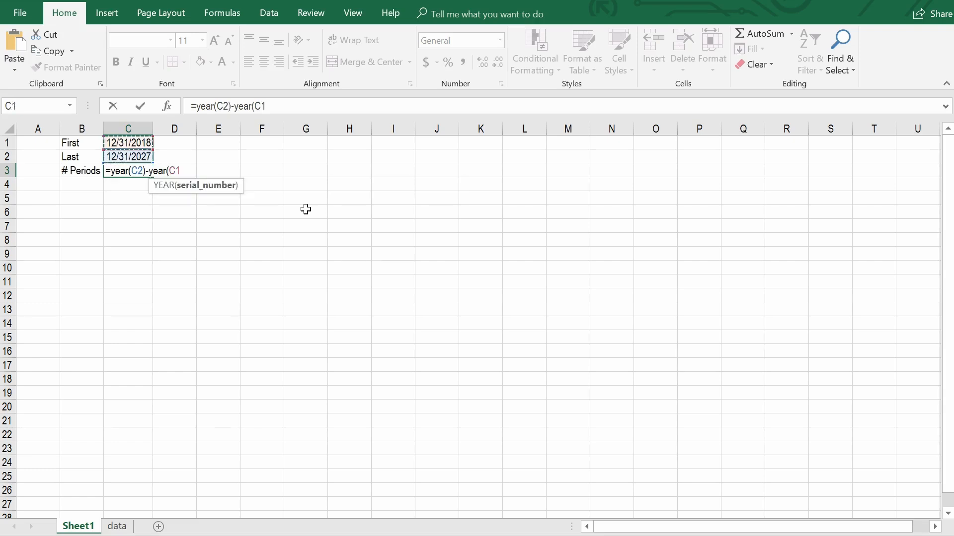
{"action": "type", "text": ")"}
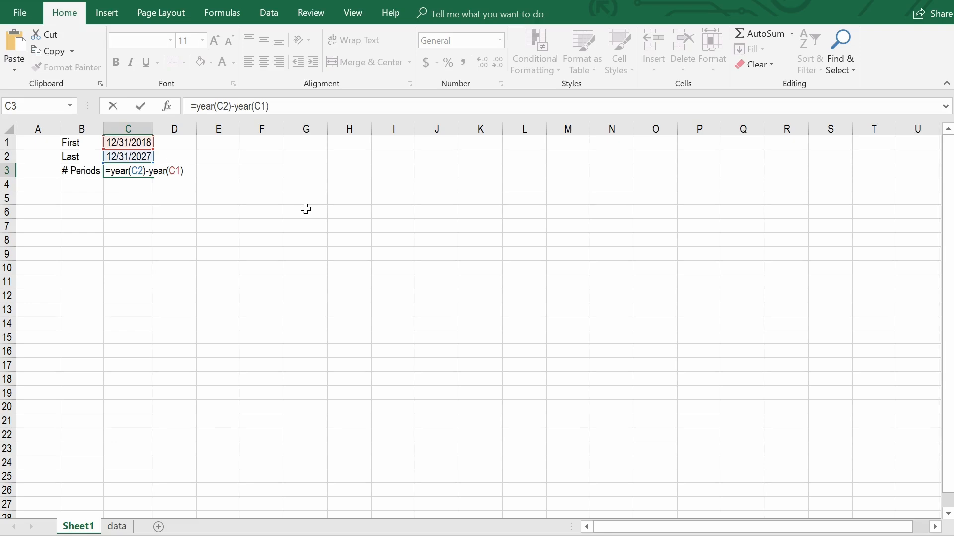
{"action": "type", "text": "+1"}
{"action": "key", "text": "Return"}
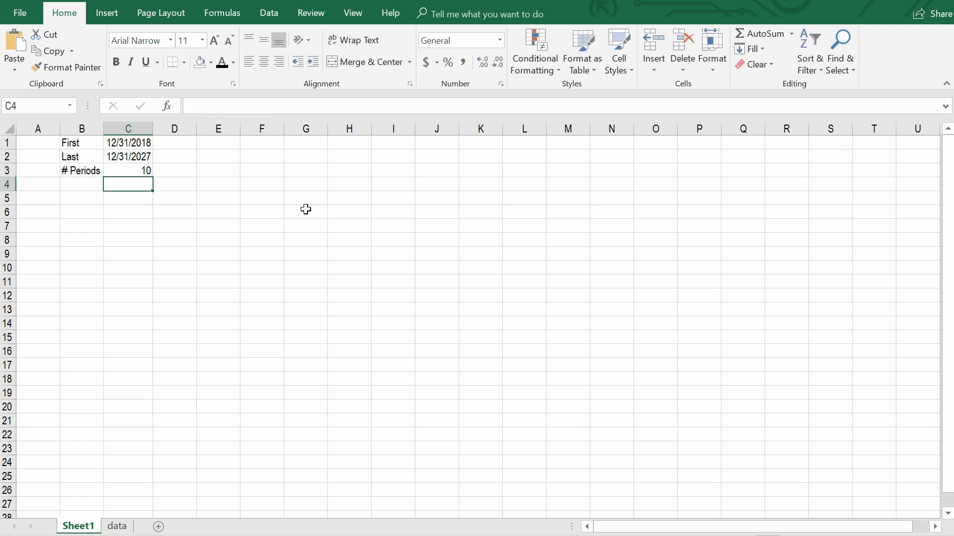
Check the span of years in the header row of the data sheet, then return to Sheet1.
{"action": "key", "text": "ctrl+Page_Down"}
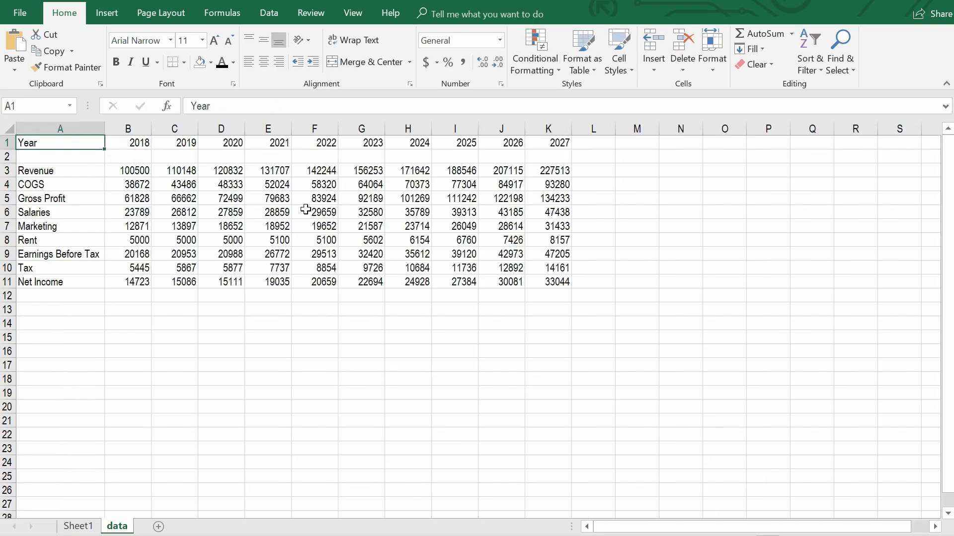
{"action": "key", "text": "Right"}
{"action": "key", "text": "ctrl+shift+Right"}
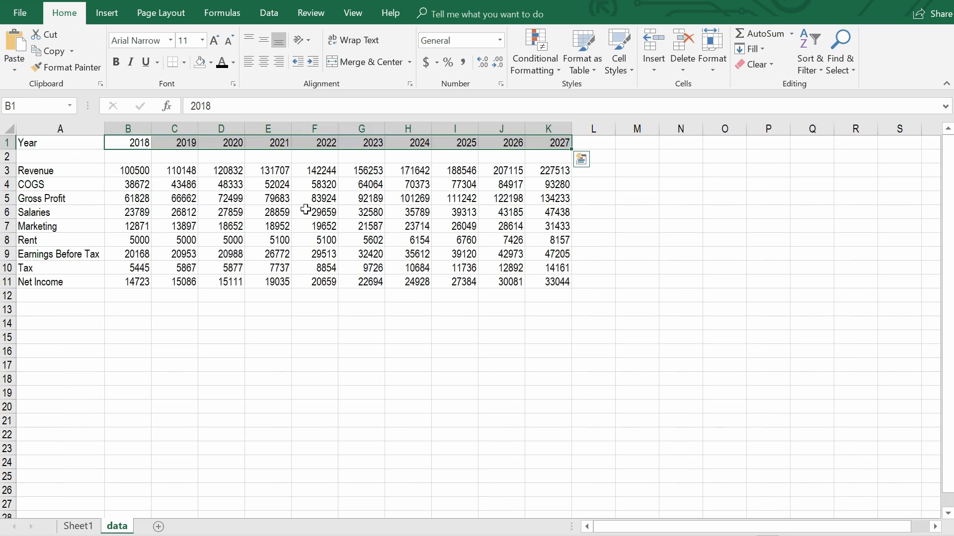
{"action": "key", "text": "ctrl+Home"}
{"action": "key", "text": "ctrl+Page_Up"}
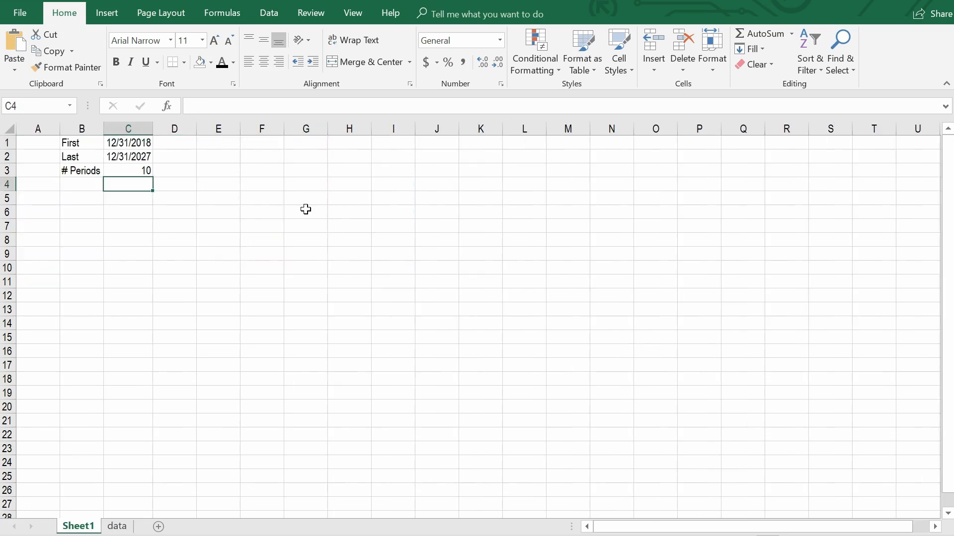
Set the font color of the Last date in C2 to the recently used blue.
{"action": "key", "text": "Up"}
{"action": "key", "text": "Up"}
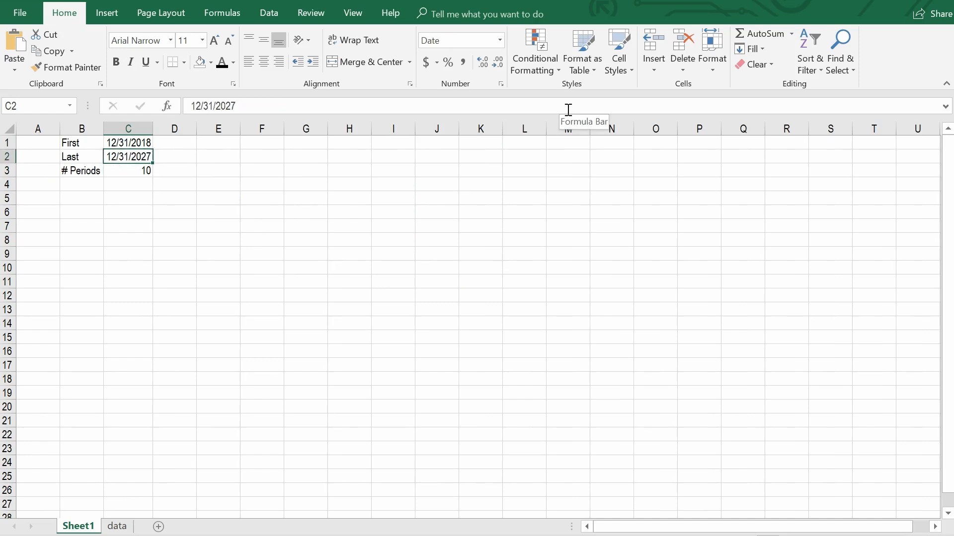
{"action": "key", "text": "alt"}
{"action": "key", "text": "h"}
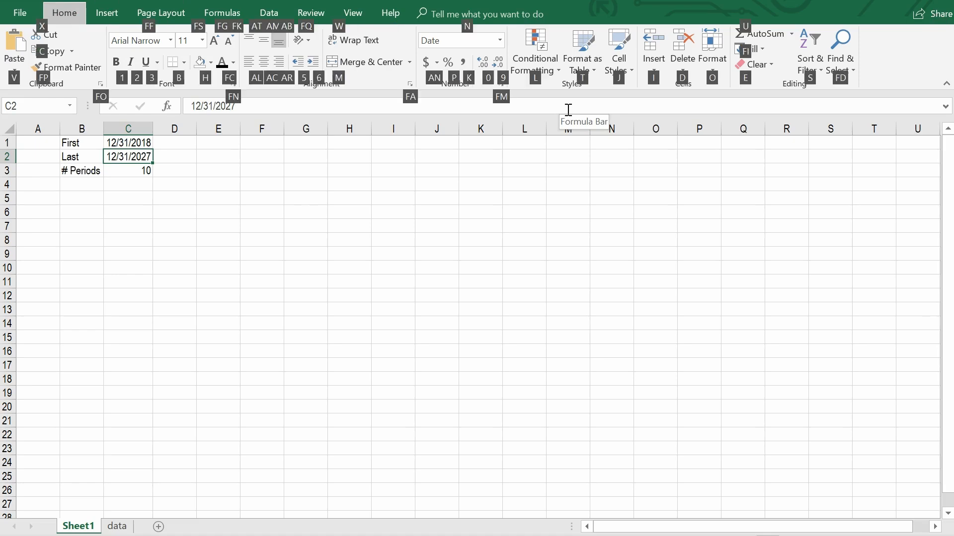
{"action": "key", "text": "f"}
{"action": "key", "text": "c"}
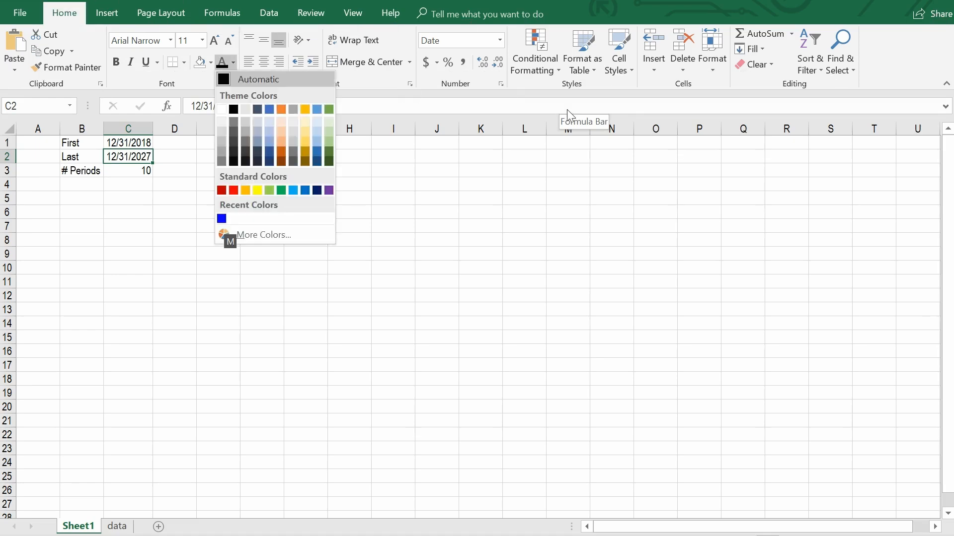
{"action": "key", "text": "Up"}
{"action": "key", "text": "Up"}
{"action": "key", "text": "Return"}
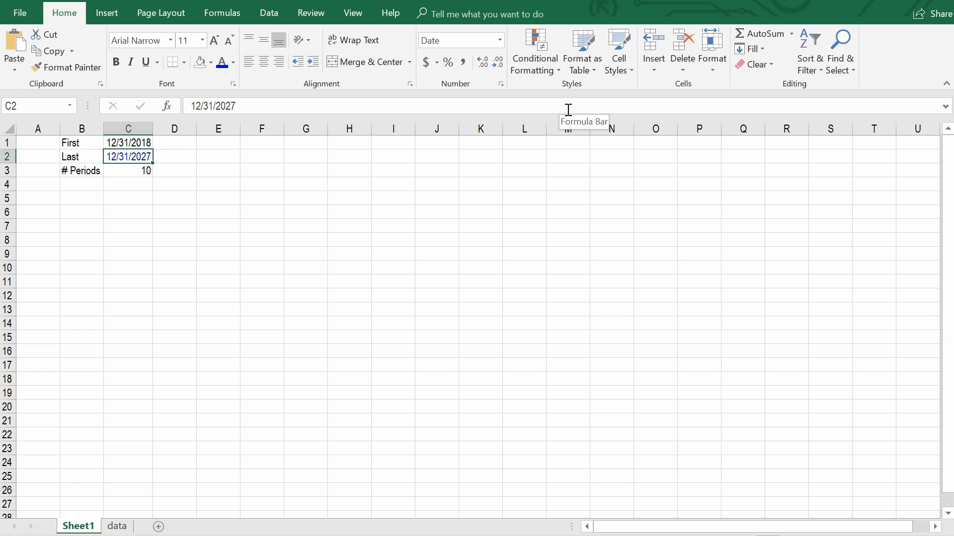
Copy the Last date cell C2 and paste only its formats onto the First date in C1.
{"action": "key", "text": "ctrl+c"}
{"action": "key", "text": "Up"}
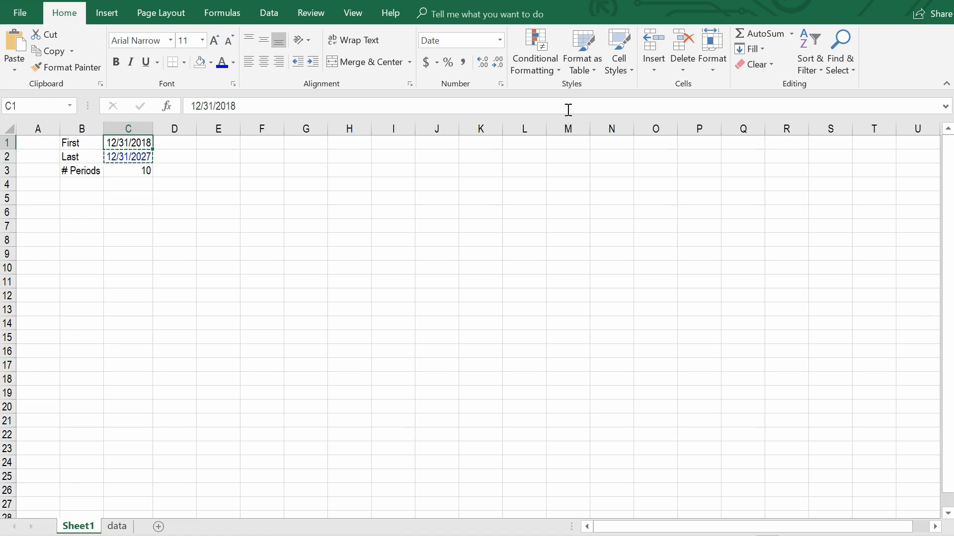
{"action": "key", "text": "alt"}
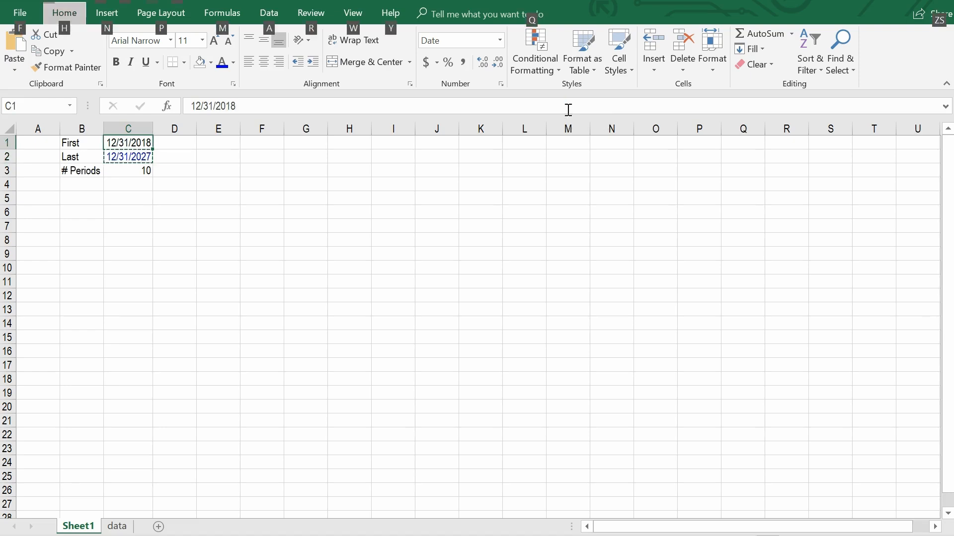
{"action": "key", "text": "h"}
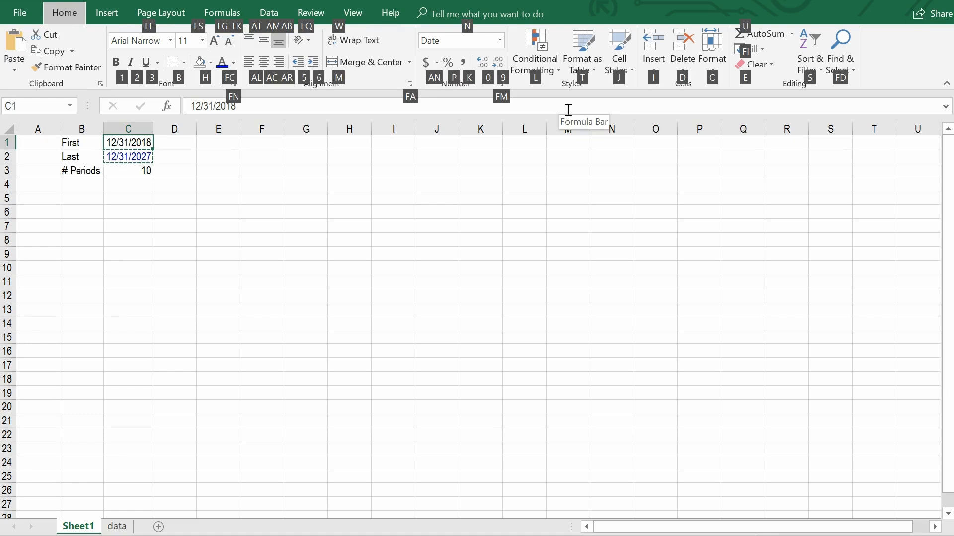
{"action": "key", "text": "v"}
{"action": "key", "text": "s"}
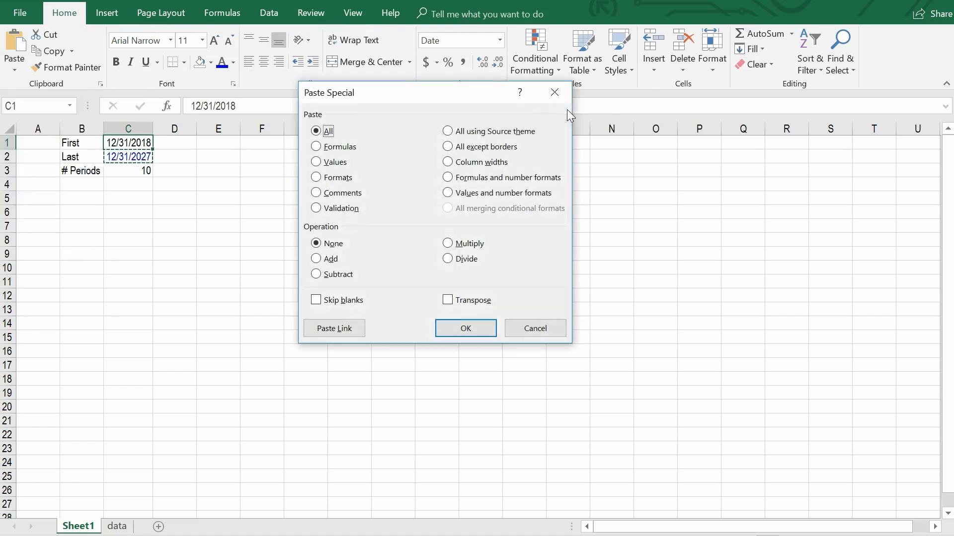
{"action": "key", "text": "t"}
{"action": "key", "text": "Return"}
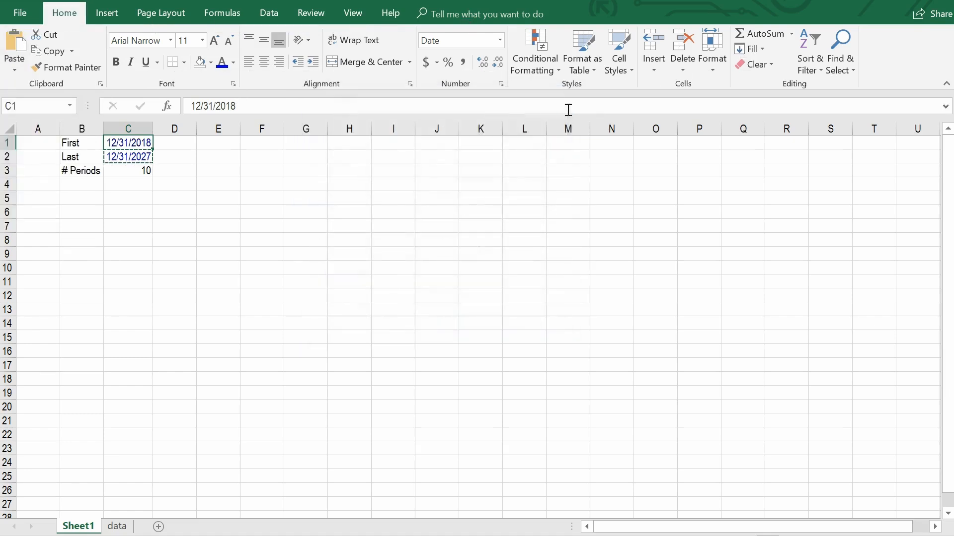
{"action": "key", "text": "Down"}
Enter the formula =YEAR($C$1) in B5 to start the row of years with the first date's year.
{"action": "key", "text": "Down"}
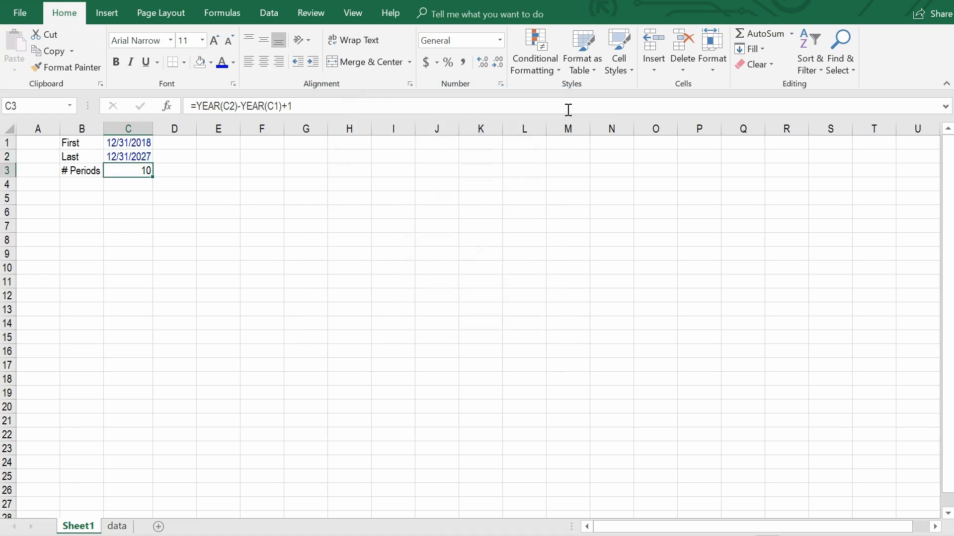
{"action": "key", "text": "Escape"}
{"action": "key", "text": "Down"}
{"action": "key", "text": "Down"}
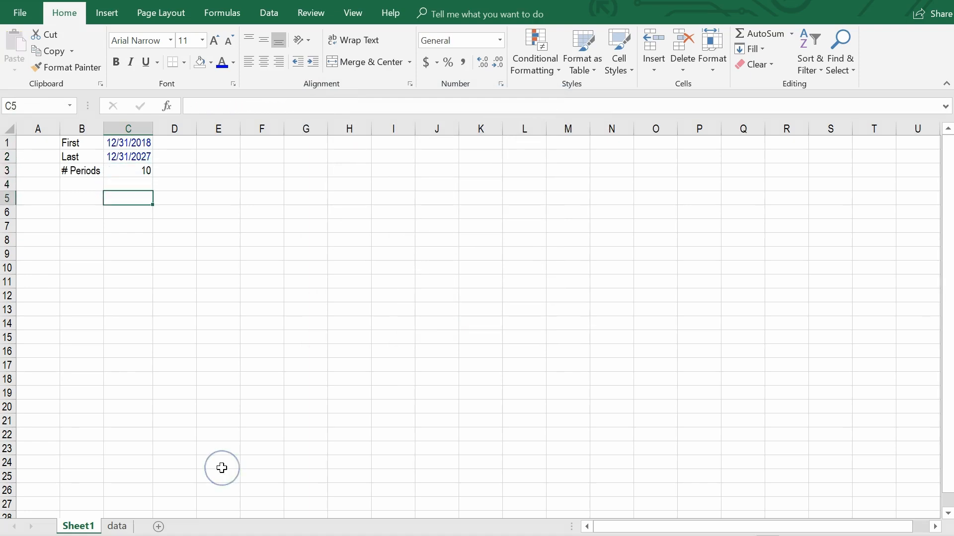
{"action": "key", "text": "Left"}
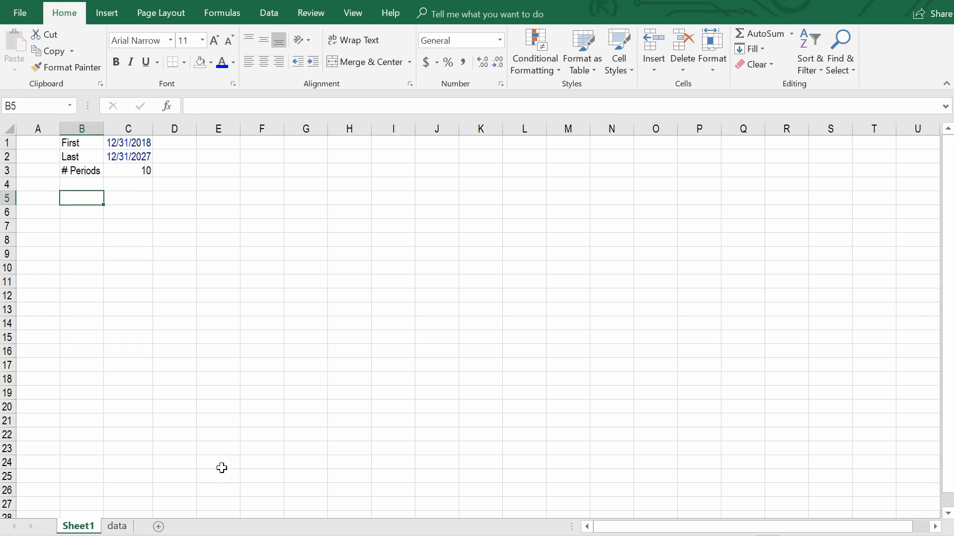
{"action": "type", "text": "="}
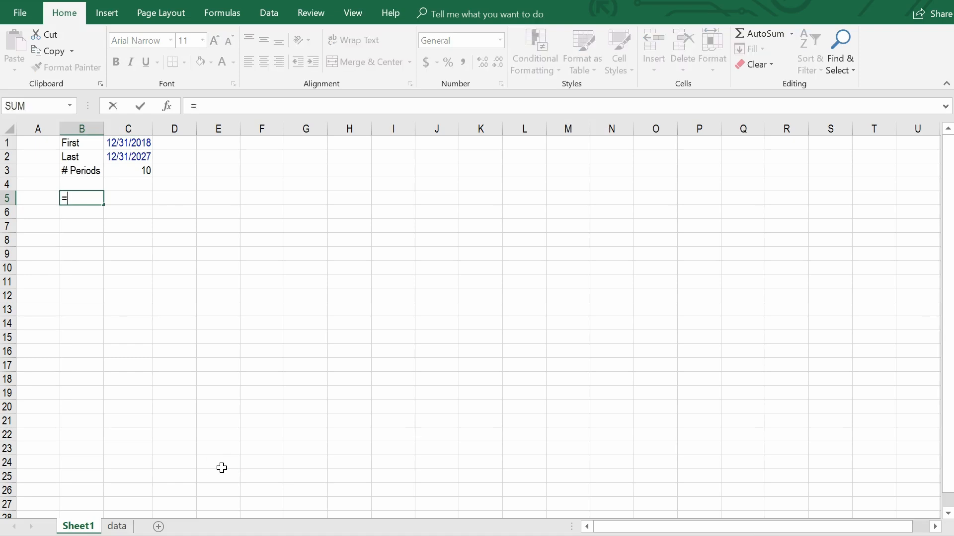
{"action": "type", "text": "year("}
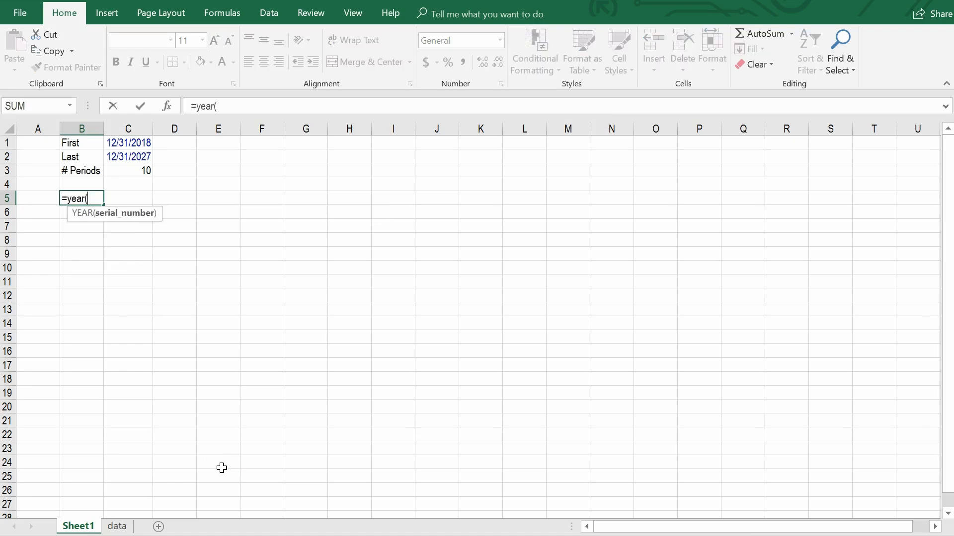
{"action": "key", "text": "Up"}
{"action": "key", "text": "Up"}
{"action": "key", "text": "Up"}
{"action": "key", "text": "Right"}
{"action": "key", "text": "Up"}
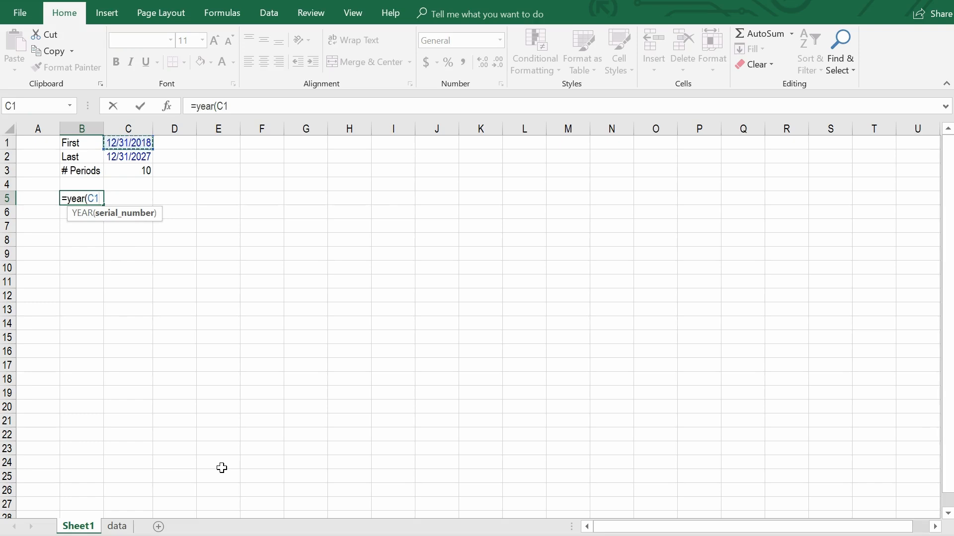
{"action": "key", "text": "F4"}
{"action": "type", "text": ")"}
{"action": "key", "text": "Return"}
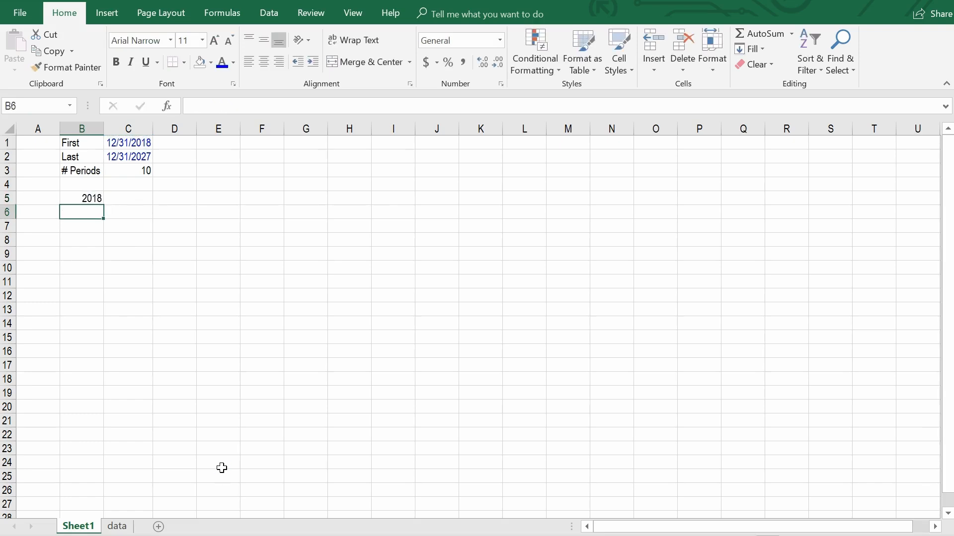
{"action": "key", "text": "Up"}
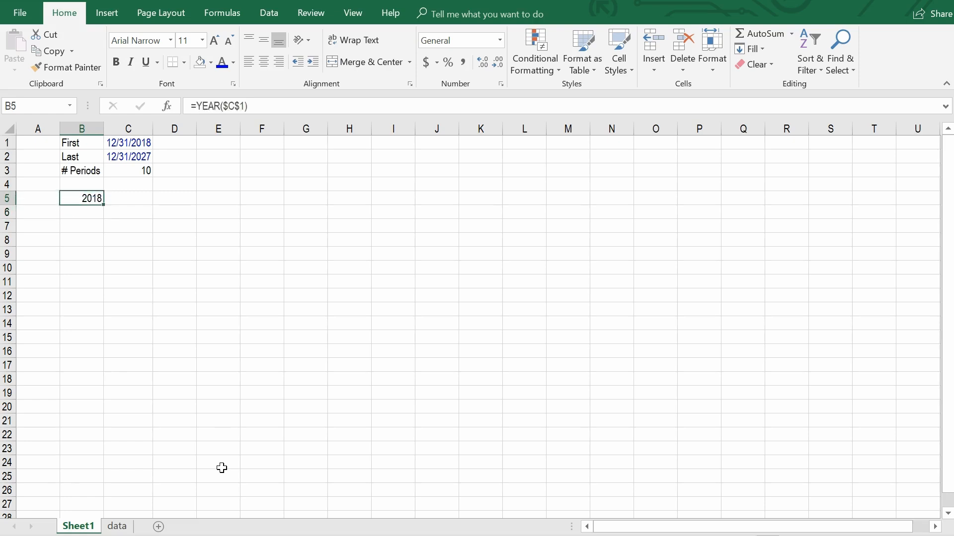
{"action": "key", "text": "Right"}
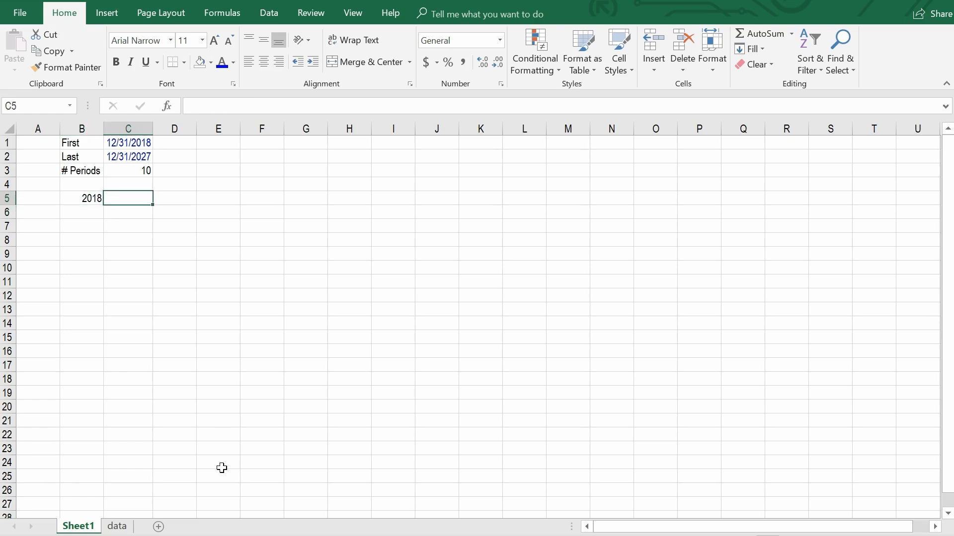
{"action": "key", "text": "shift+Right"}
{"action": "key", "text": "shift+Right"}
{"action": "key", "text": "shift+Right"}
{"action": "key", "text": "shift+Right"}
{"action": "key", "text": "shift+Right"}
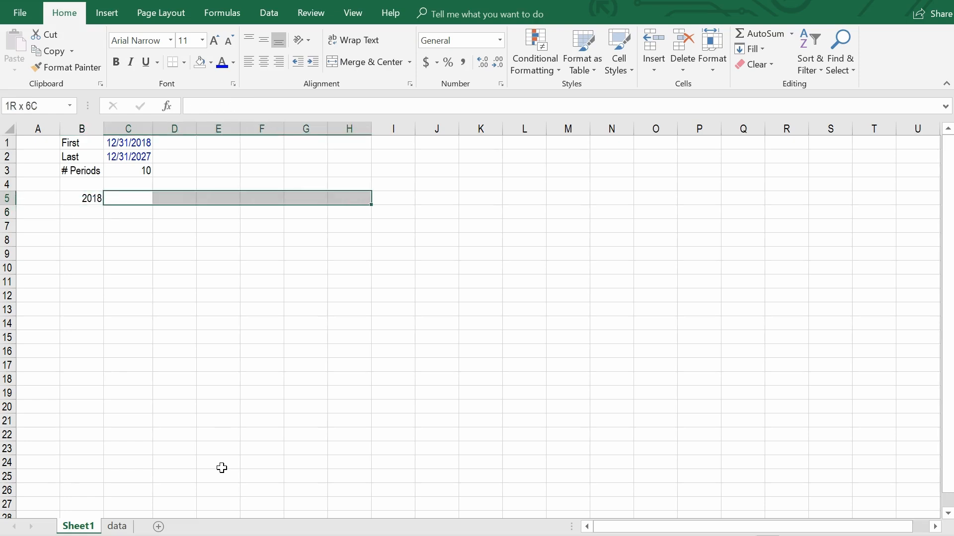
{"action": "key", "text": "Up"}
{"action": "key", "text": "Up"}
{"action": "key", "text": "Up"}
{"action": "key", "text": "Down"}
{"action": "key", "text": "Down"}
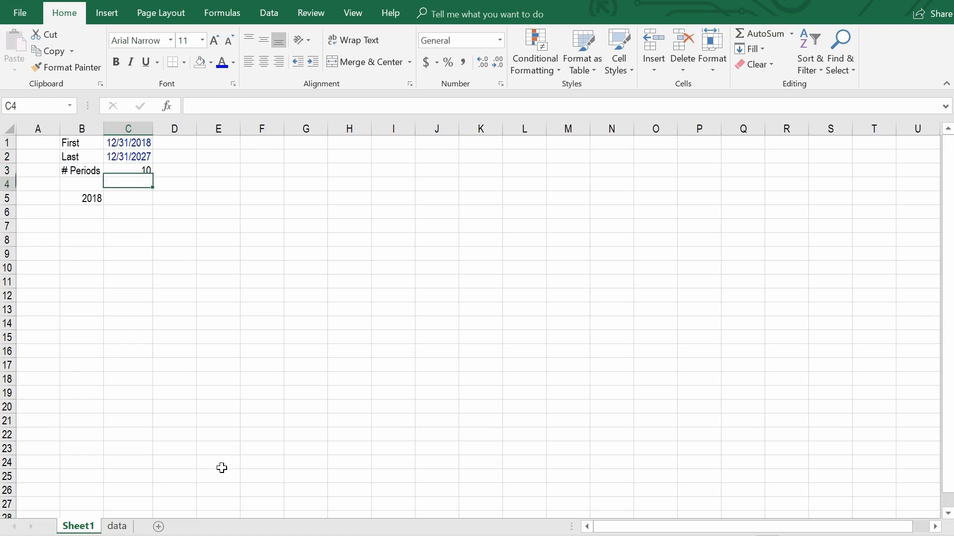
Enter the formula =IF(B5<YEAR($C$2),B5+1,"") in C5 to add the following year until the last date's year.
{"action": "key", "text": "Down"}
{"action": "type", "text": "=if("}
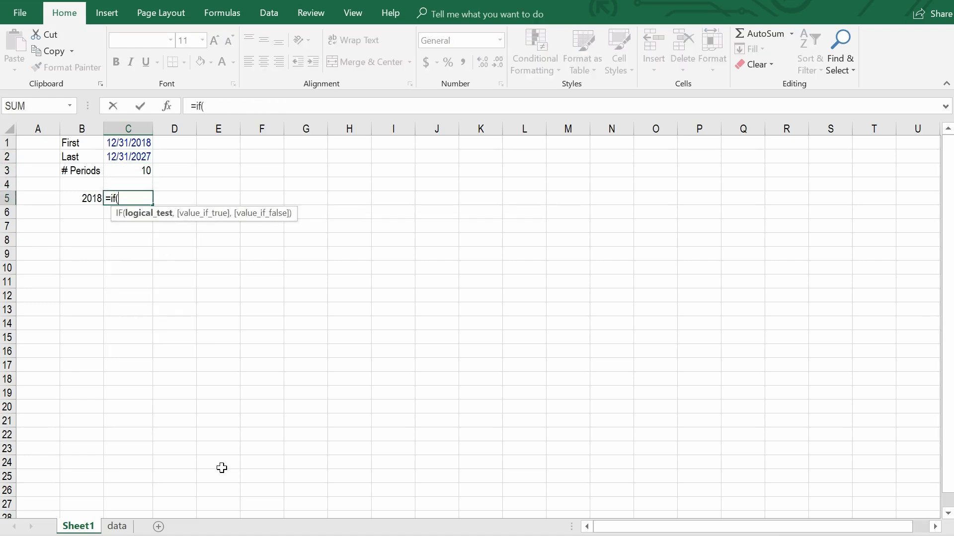
{"action": "key", "text": "Left"}
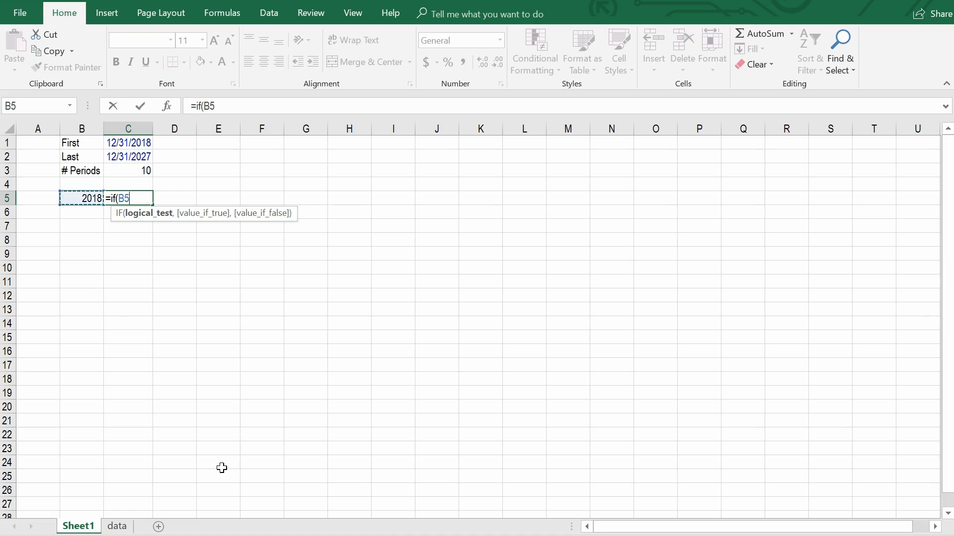
{"action": "type", "text": "<year("}
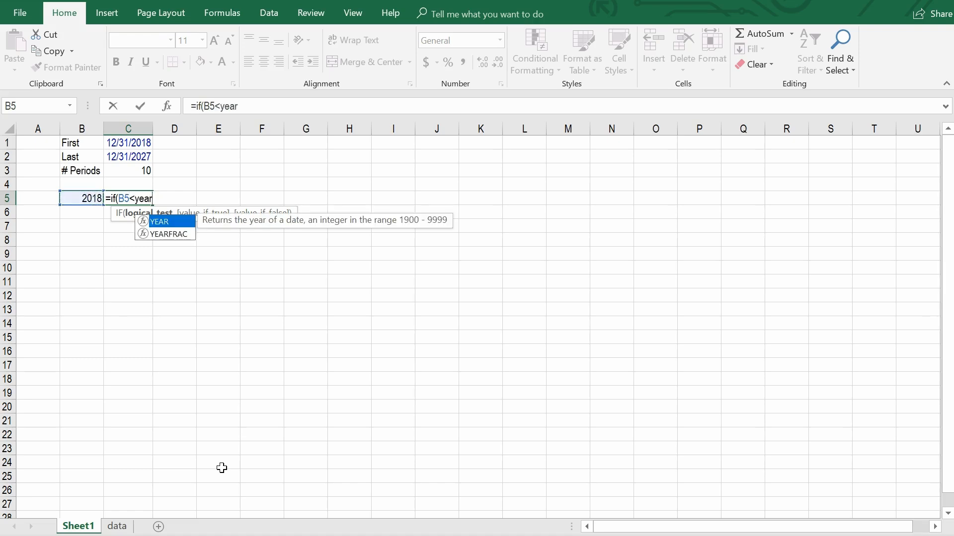
{"action": "key", "text": "Up"}
{"action": "key", "text": "Up"}
{"action": "key", "text": "Up"}
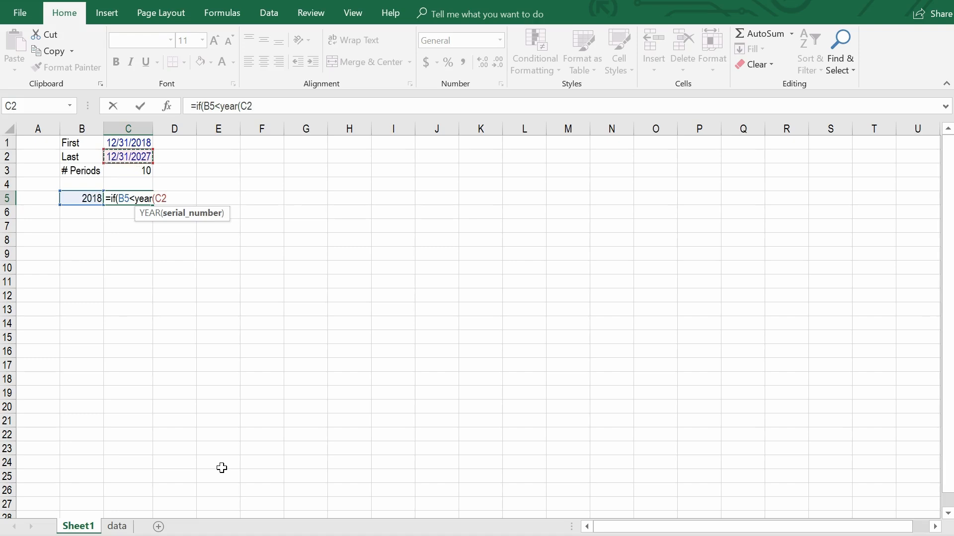
{"action": "key", "text": "F4"}
{"action": "type", "text": ")"}
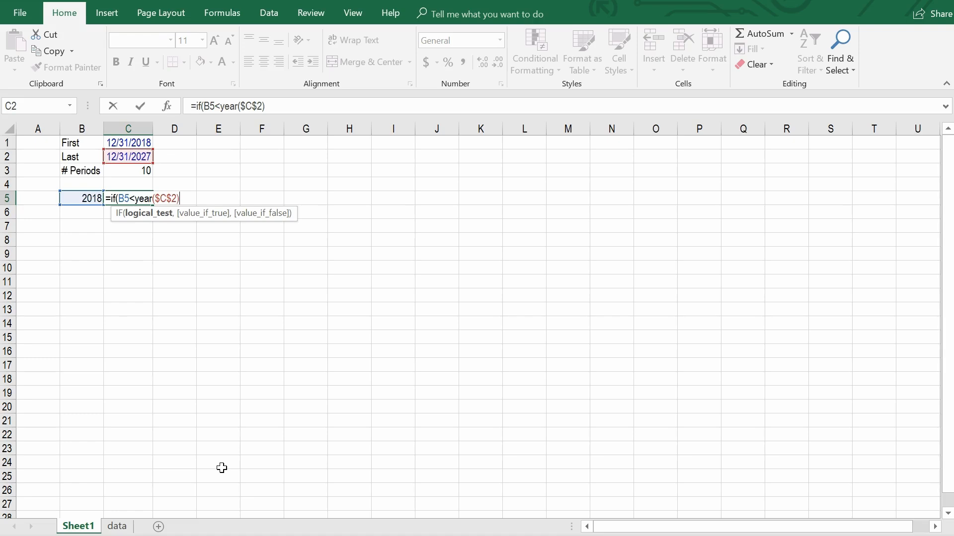
{"action": "type", "text": ","}
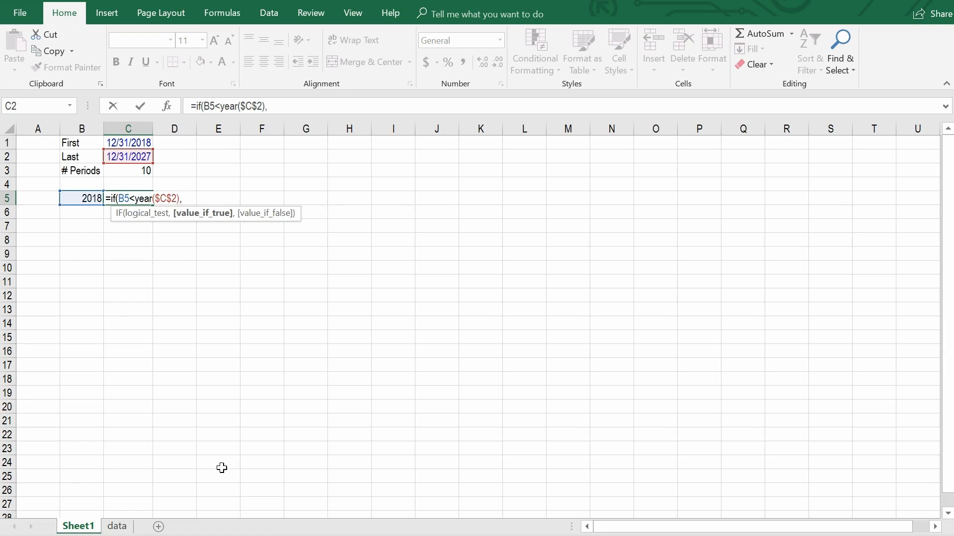
{"action": "key", "text": "Left"}
{"action": "key", "text": "Left"}
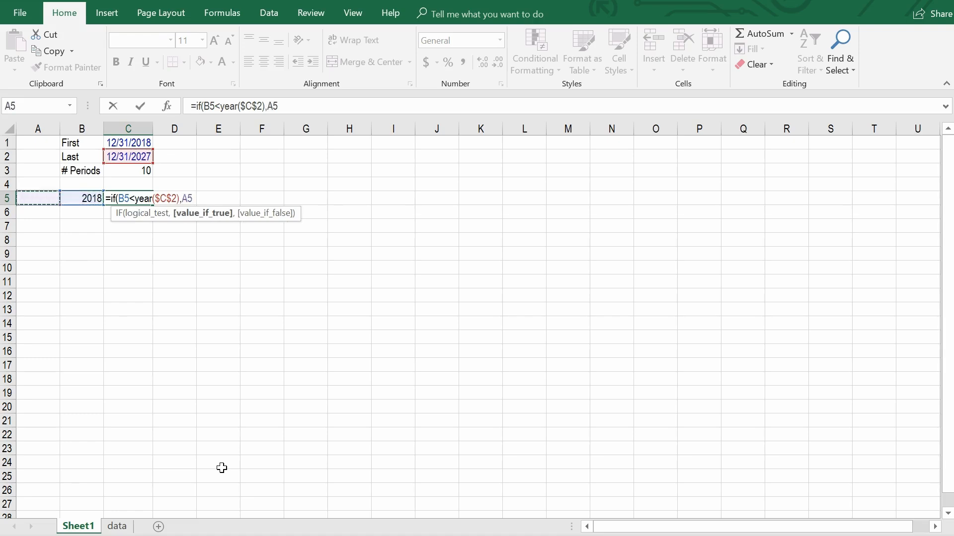
{"action": "key", "text": "Right"}
{"action": "type", "text": "+1"}
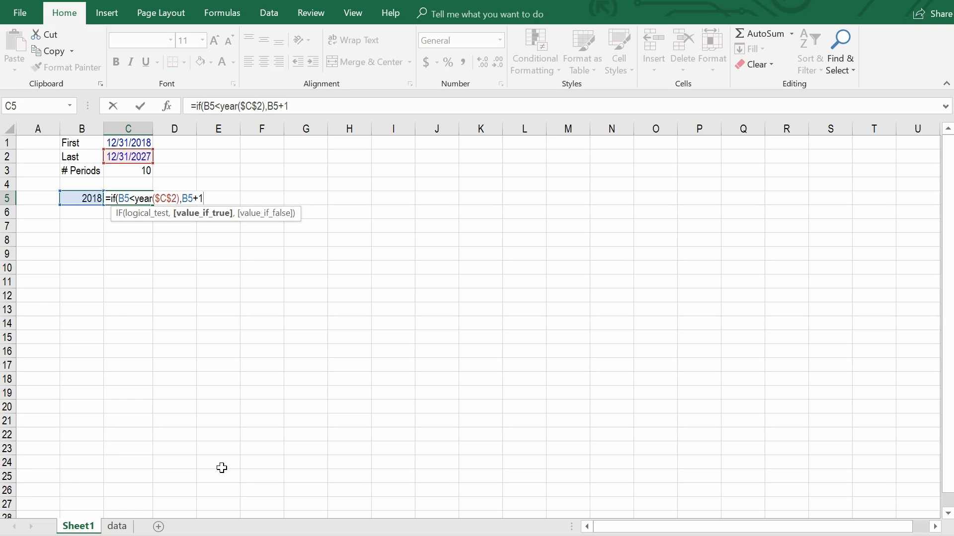
{"action": "type", "text": ","}
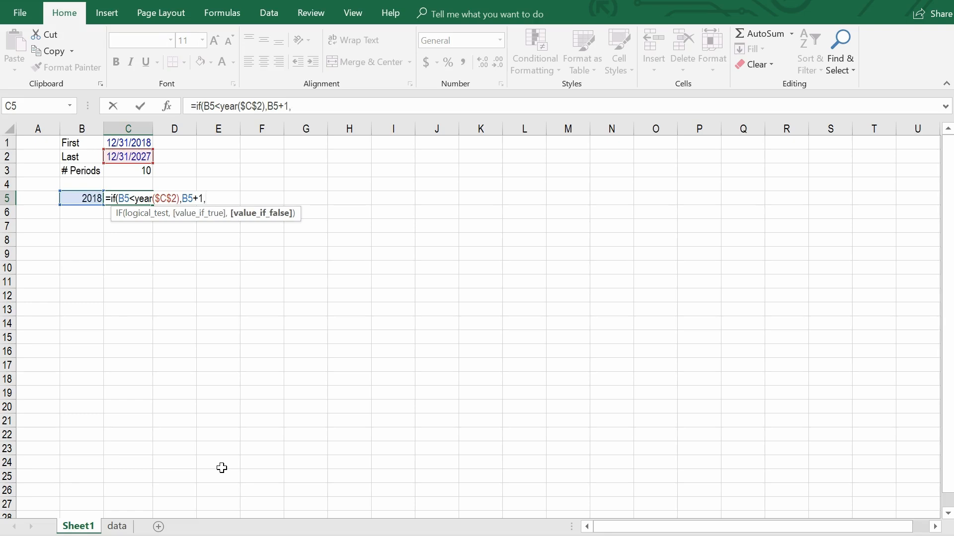
{"action": "type", "text": "\"\")"}
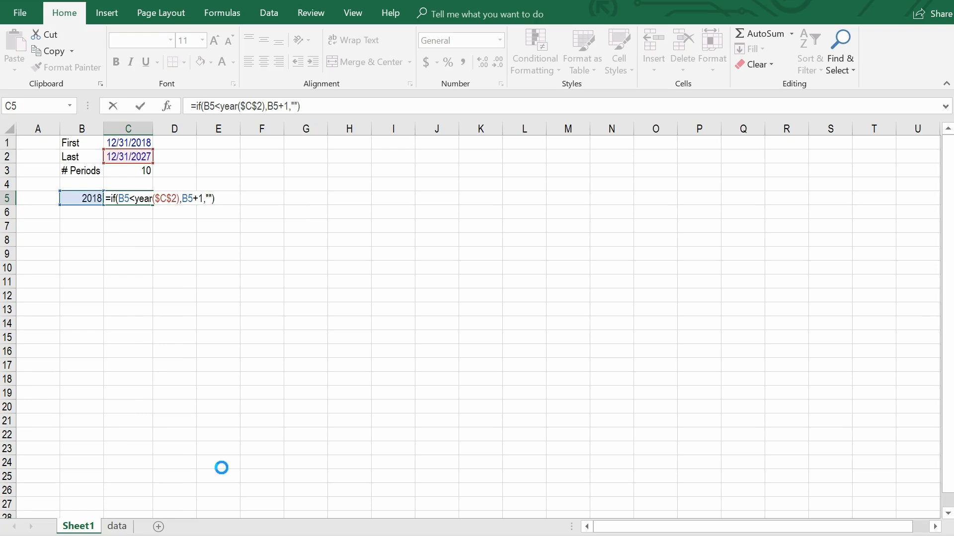
{"action": "key", "text": "Return"}
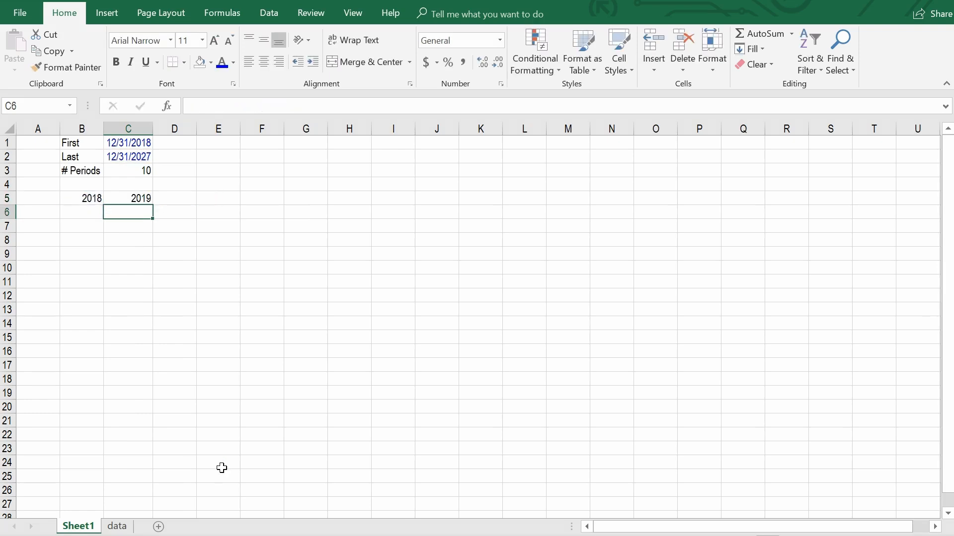
Fill the IF formula in C5 across row 5 through Q5.
{"action": "key", "text": "Up"}
{"action": "key", "text": "F2"}
{"action": "key", "text": "Escape"}
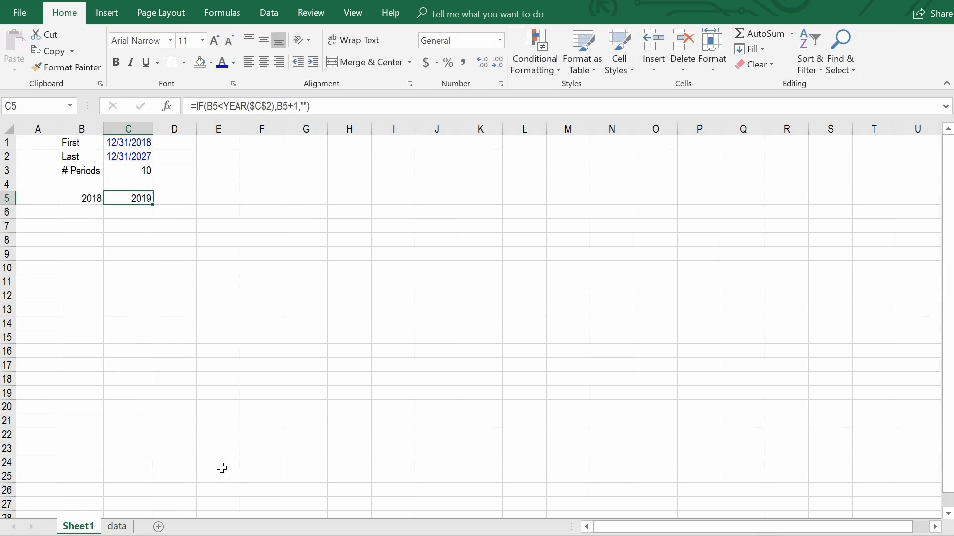
{"action": "key", "text": "shift+Right"}
{"action": "key", "text": "shift+Right"}
{"action": "key", "text": "shift+Right"}
{"action": "key", "text": "shift+Right"}
{"action": "key", "text": "shift+Right"}
{"action": "key", "text": "shift+Right"}
{"action": "key", "text": "shift+Right"}
{"action": "key", "text": "shift+Right"}
{"action": "key", "text": "shift+Right"}
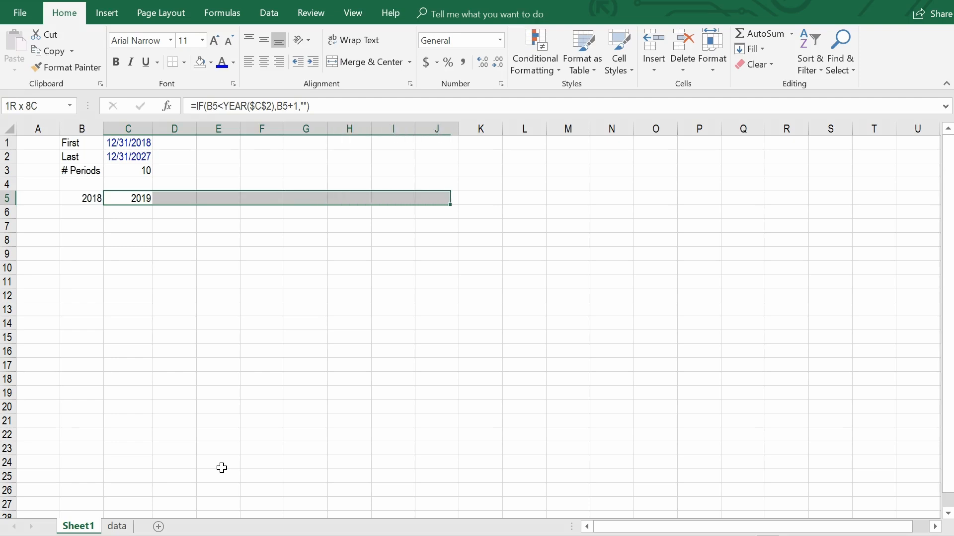
{"action": "key", "text": "shift+Right"}
{"action": "key", "text": "shift+Right"}
{"action": "key", "text": "shift+Right"}
{"action": "key", "text": "shift+Right"}
{"action": "key", "text": "shift+Right"}
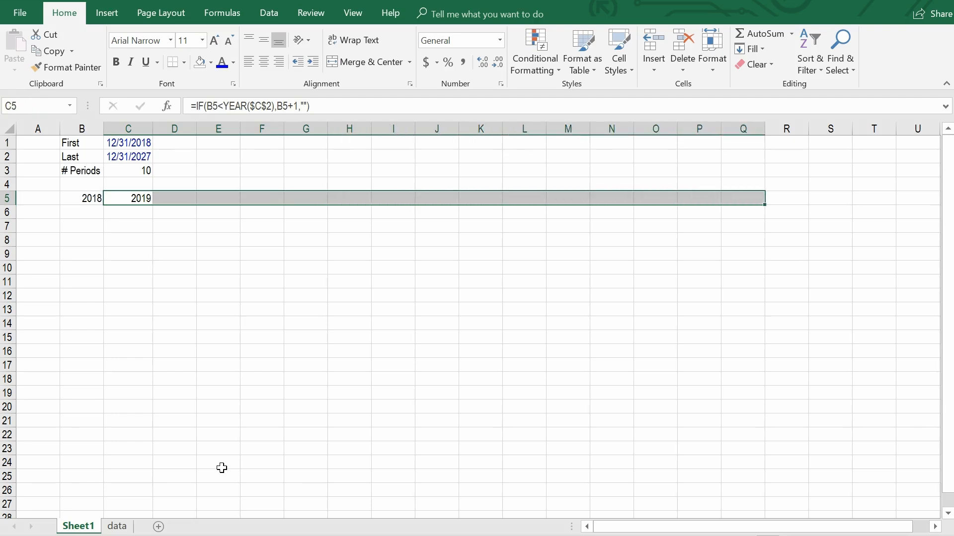
{"action": "key", "text": "ctrl+r"}
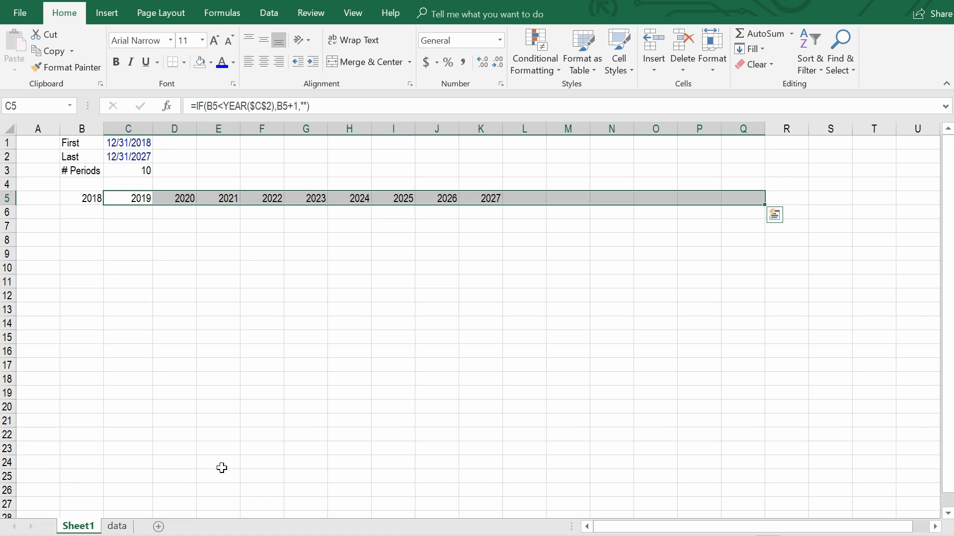
Change the Last date in C2 to 12/31/2020 to test the dynamic year headers.
{"action": "key", "text": "Up"}
{"action": "key", "text": "Up"}
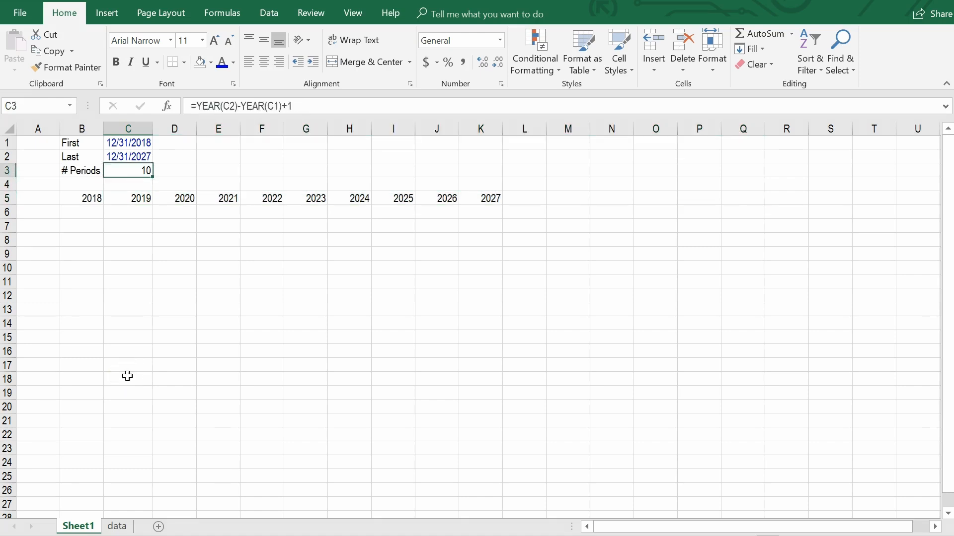
{"action": "key", "text": "Up"}
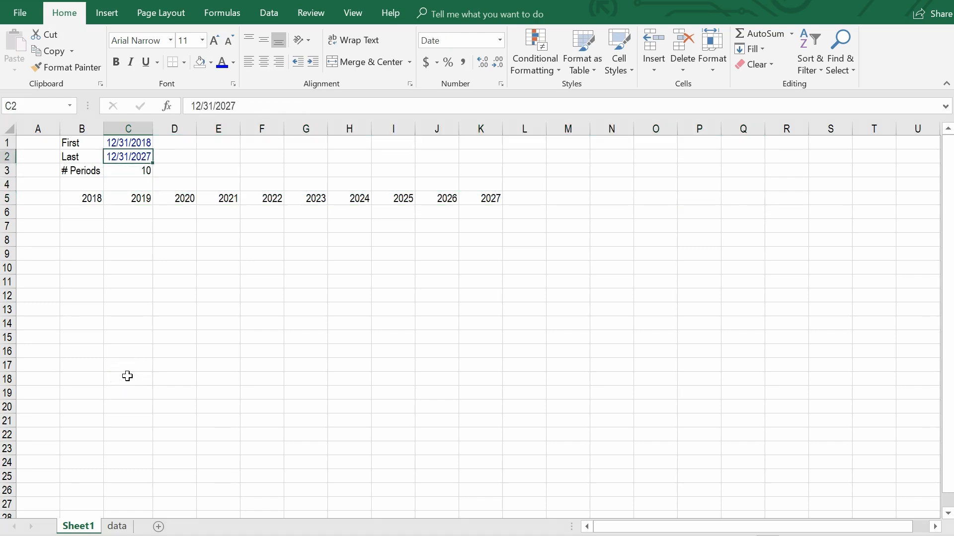
{"action": "key", "text": "F2"}
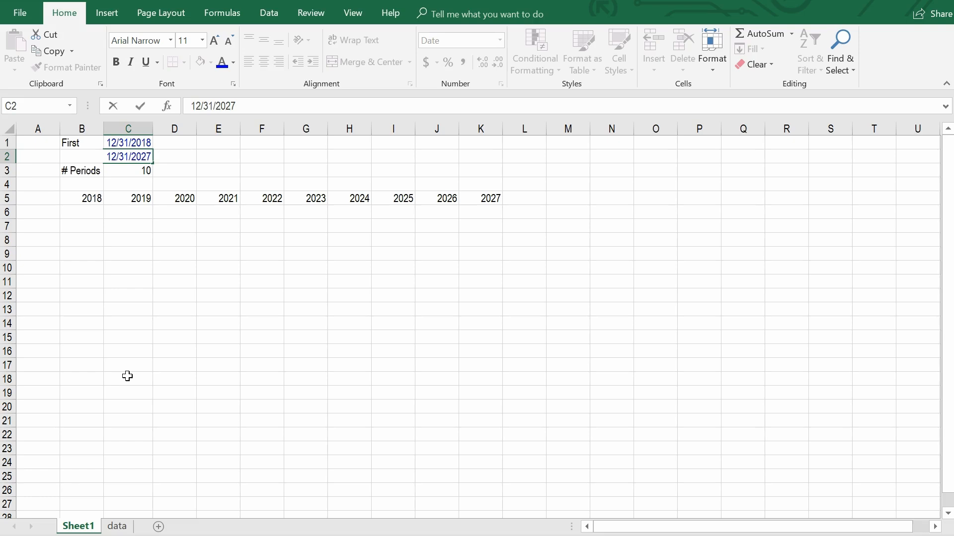
{"action": "key", "text": "BackSpace"}
{"action": "type", "text": "0"}
{"action": "key", "text": "Return"}
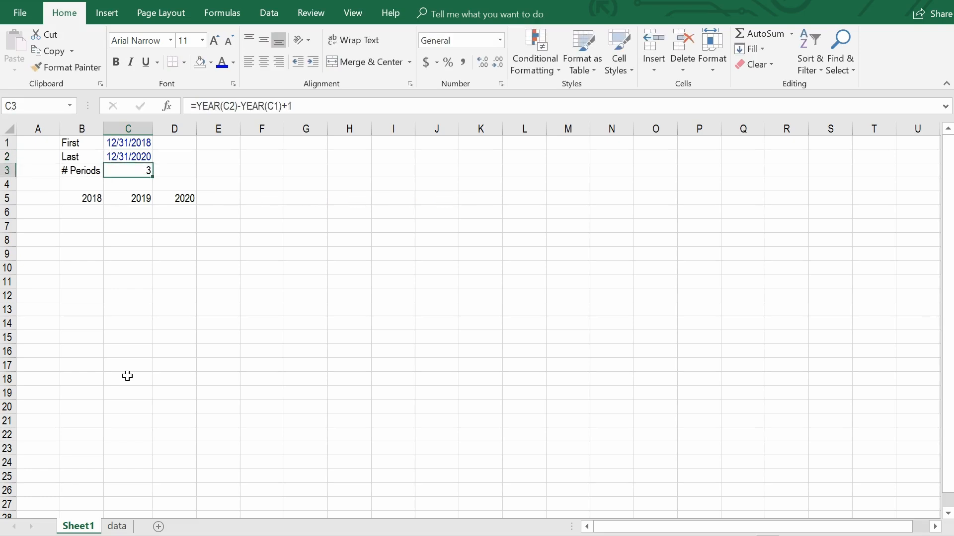
Change the Last date in C2 to 12/31/2030 to test the year headers.
{"action": "key", "text": "Up"}
{"action": "key", "text": "F2"}
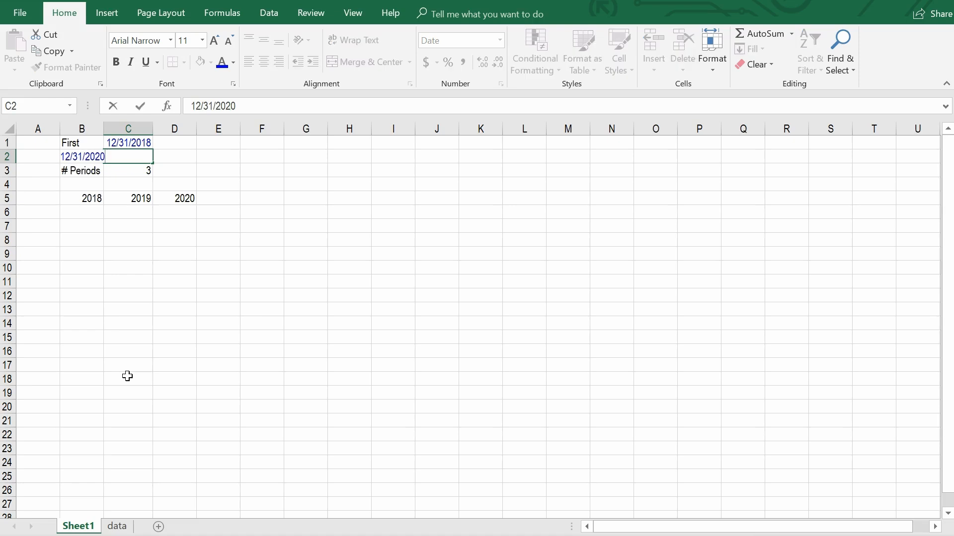
{"action": "key", "text": "BackSpace"}
{"action": "key", "text": "BackSpace"}
{"action": "type", "text": "30"}
{"action": "key", "text": "Return"}
Set the Last date in C2 to 12/31/2027.
{"action": "key", "text": "Up"}
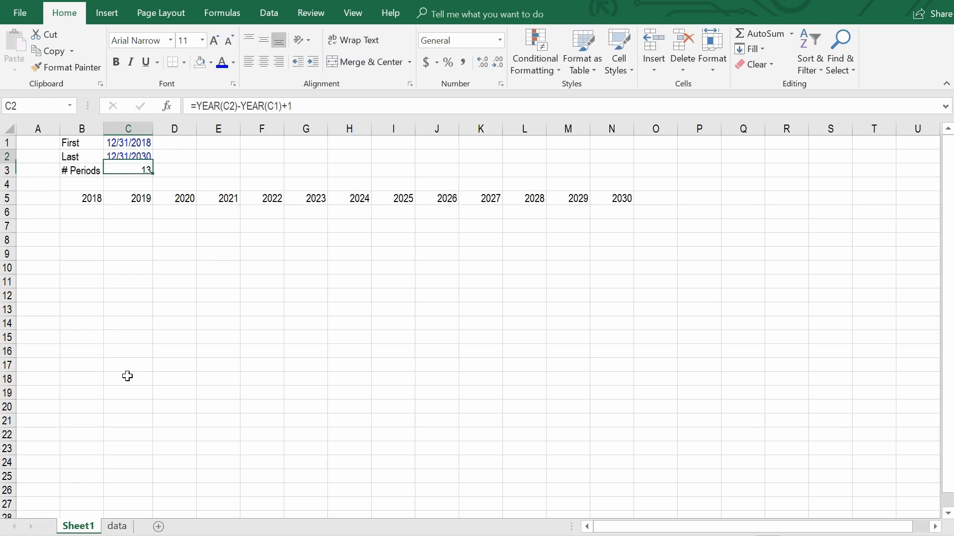
{"action": "key", "text": "F2"}
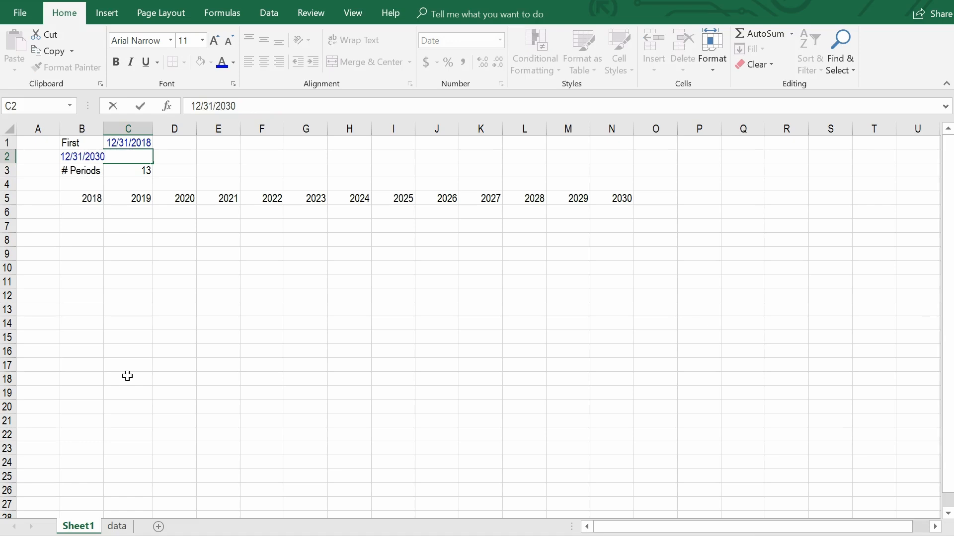
{"action": "key", "text": "BackSpace"}
{"action": "key", "text": "BackSpace"}
{"action": "type", "text": "27"}
{"action": "key", "text": "Return"}
Examine the formulas behind the year headers in row 5, from B5 out to Q5.
{"action": "key", "text": "Down"}
{"action": "key", "text": "Down"}
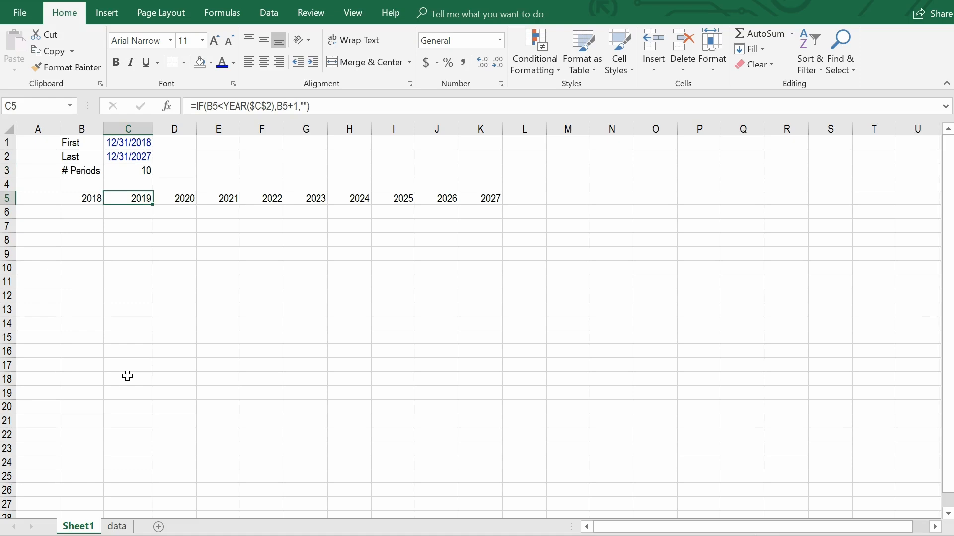
{"action": "key", "text": "Right"}
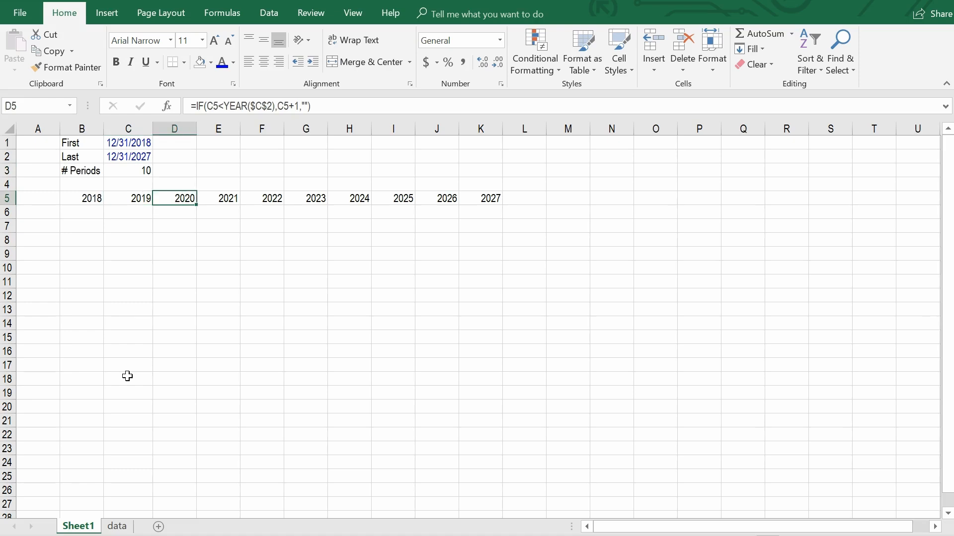
{"action": "key", "text": "Left"}
{"action": "key", "text": "Left"}
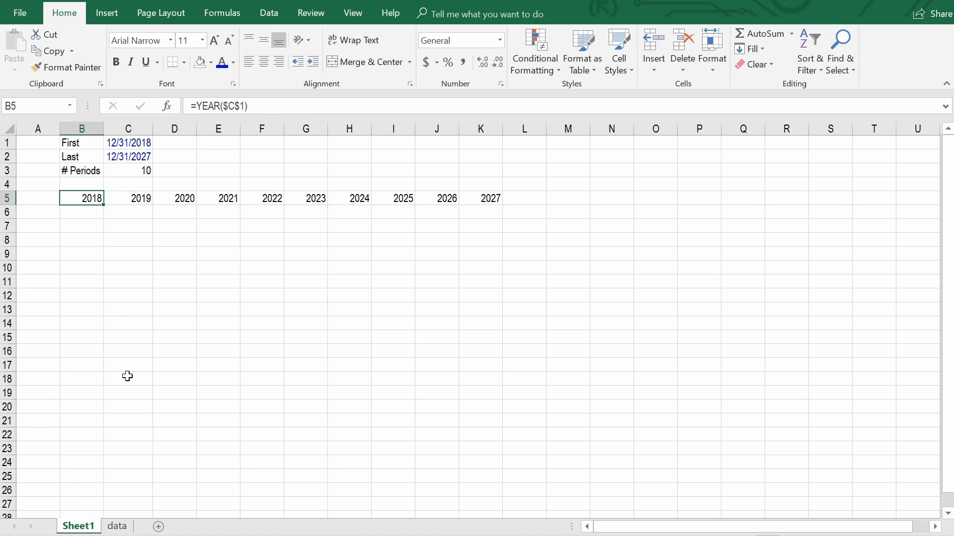
{"action": "key", "text": "ctrl+Right"}
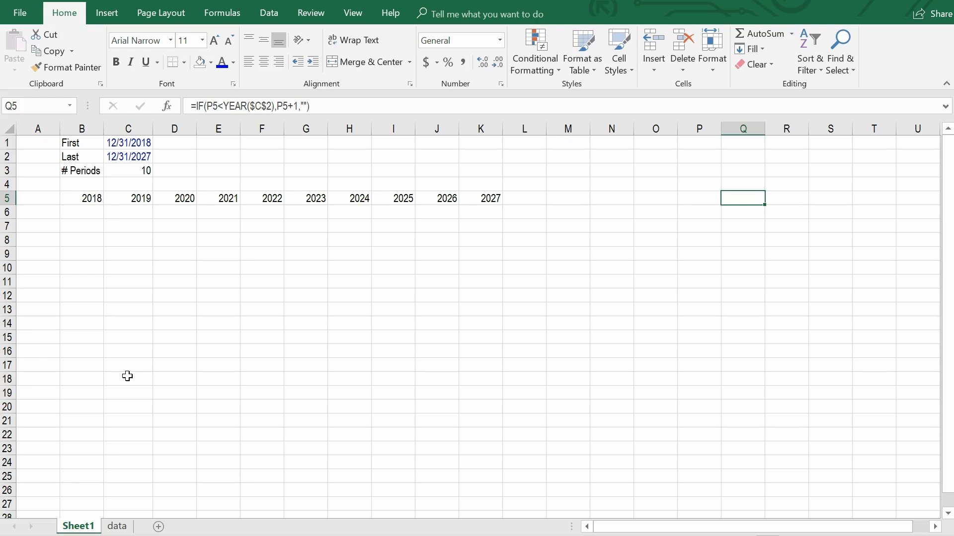
{"action": "key", "text": "Left"}
{"action": "key", "text": "Right"}
Fill the header row A5:Q5 with a custom dark blue color, RGB 19, 46, 87.
{"action": "key", "text": "shift+Left"}
{"action": "key", "text": "shift+Left"}
{"action": "key", "text": "shift+Left"}
{"action": "key", "text": "shift+Left"}
{"action": "key", "text": "shift+Left"}
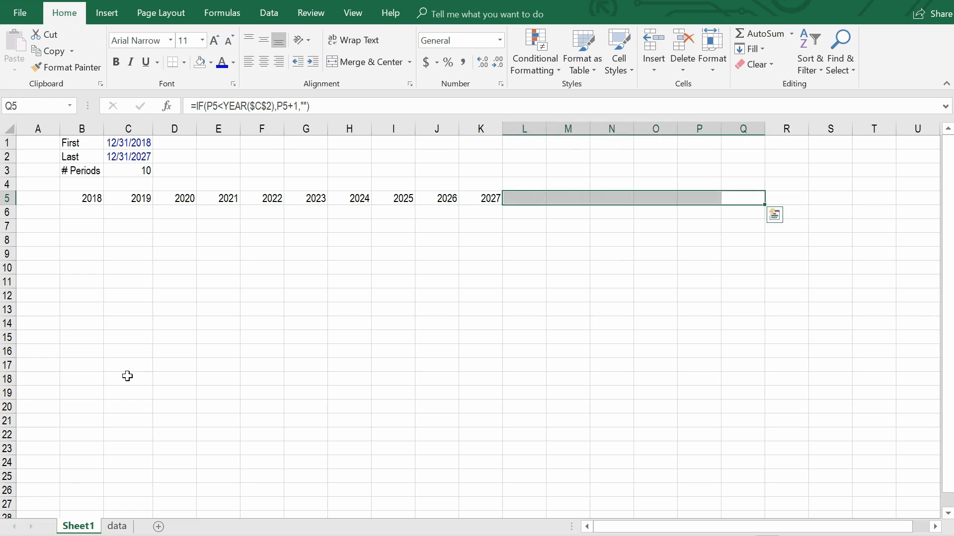
{"action": "key", "text": "Right"}
{"action": "key", "text": "Left"}
{"action": "key", "text": "ctrl+shift+Left"}
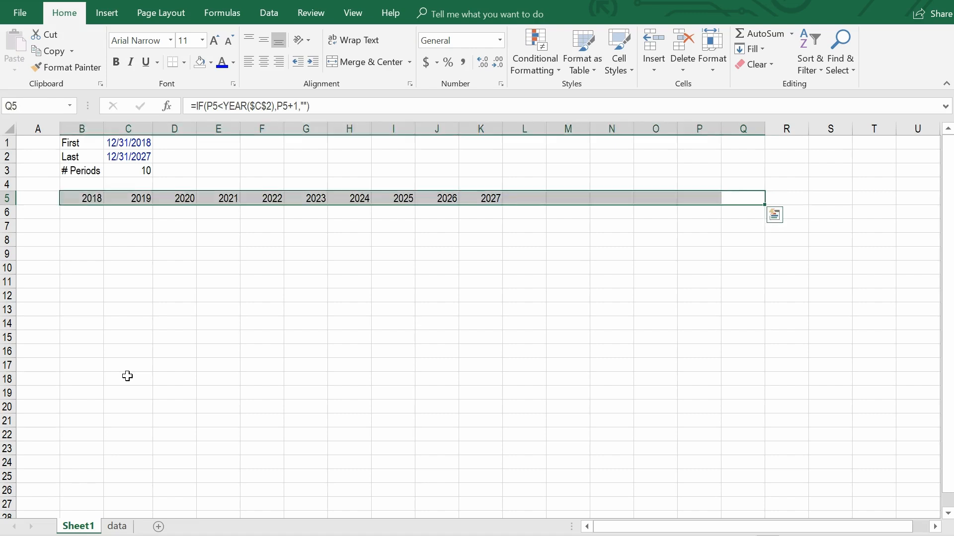
{"action": "key", "text": "shift+Left"}
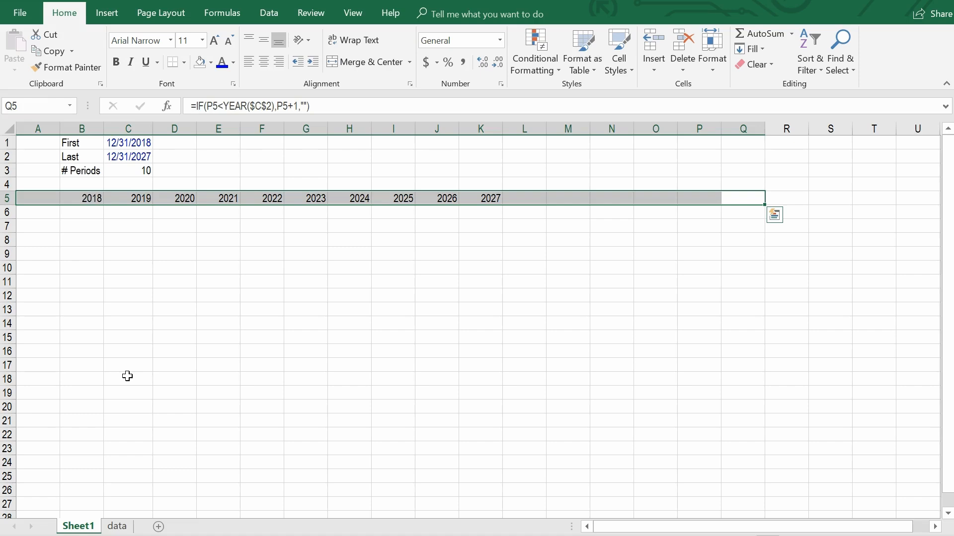
{"action": "key", "text": "ctrl+1"}
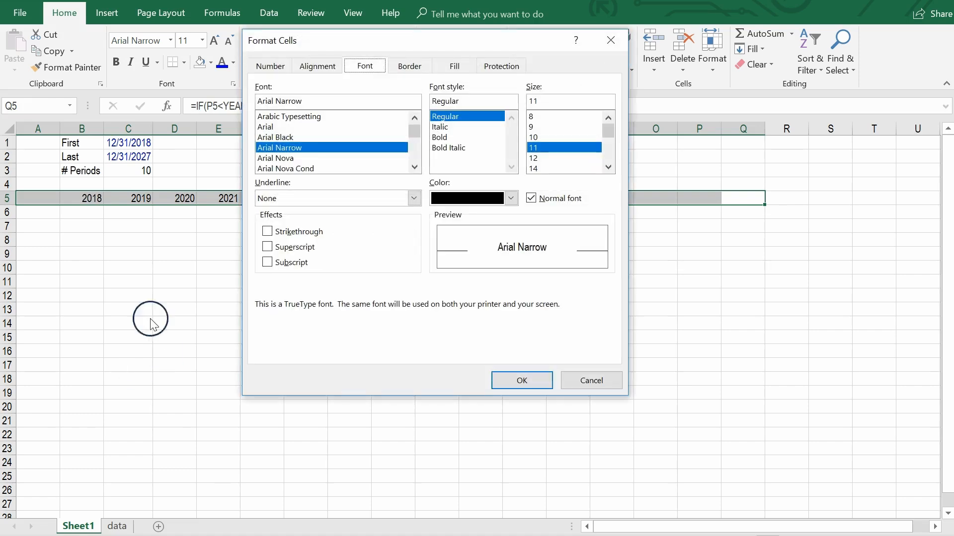
{"action": "left_click", "coordinate": [470, 66]}
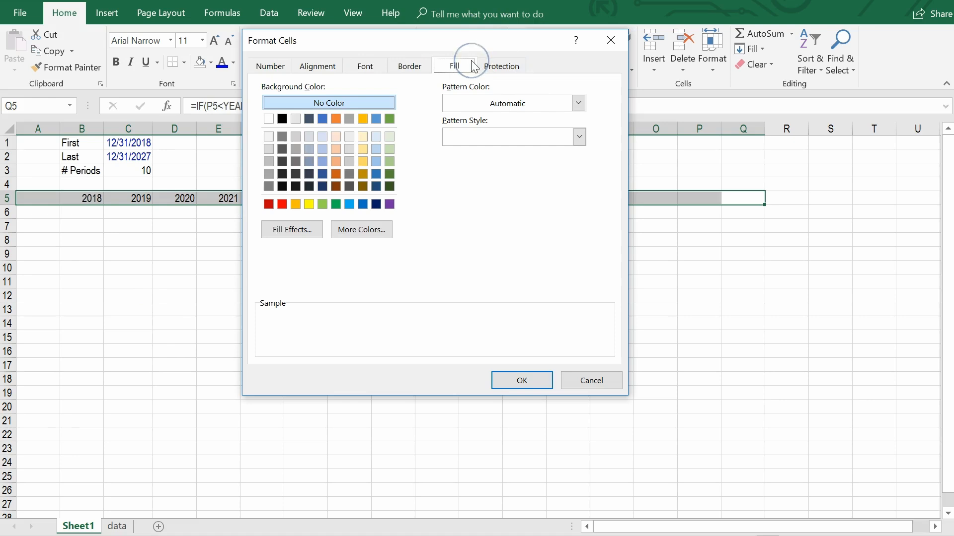
{"action": "left_click", "coordinate": [386, 229]}
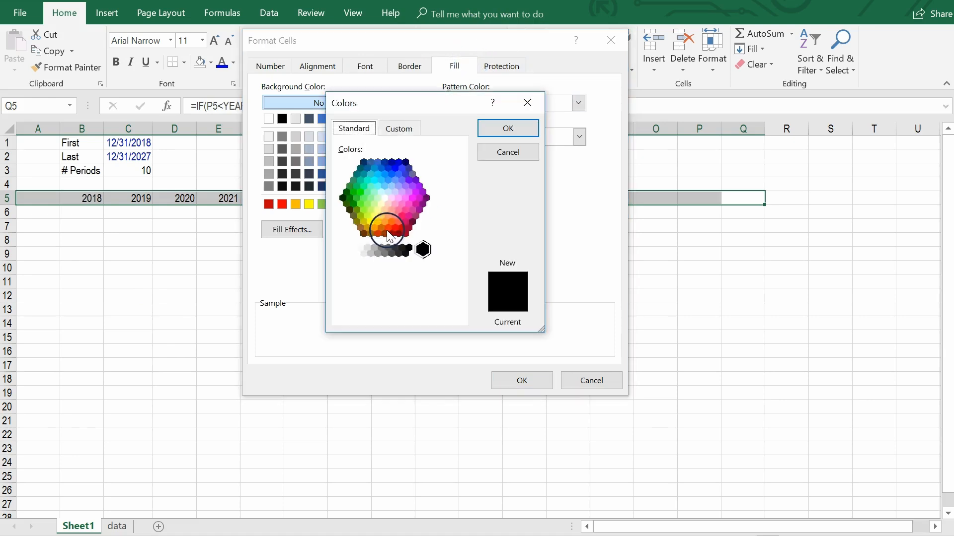
{"action": "left_click", "coordinate": [399, 128]}
{"action": "left_click_drag", "start_coordinate": [408, 258], "coordinate": [383, 258]}
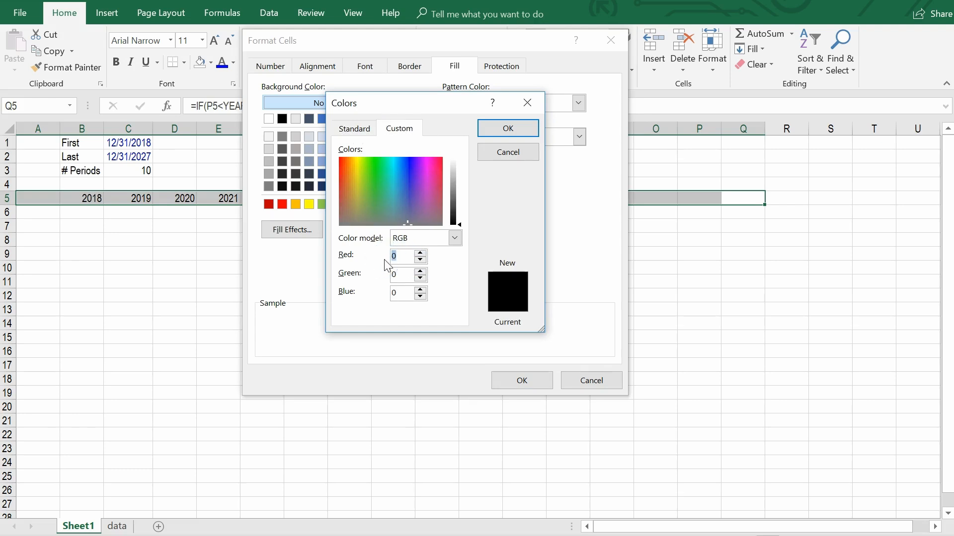
{"action": "type", "text": "19"}
{"action": "key", "text": "Tab"}
{"action": "type", "text": "46"}
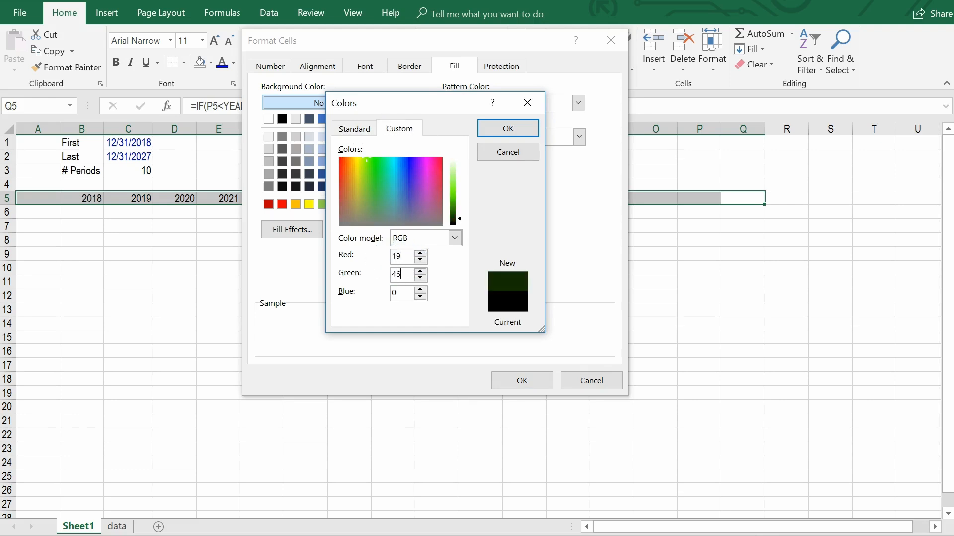
{"action": "key", "text": "Tab"}
{"action": "type", "text": "87"}
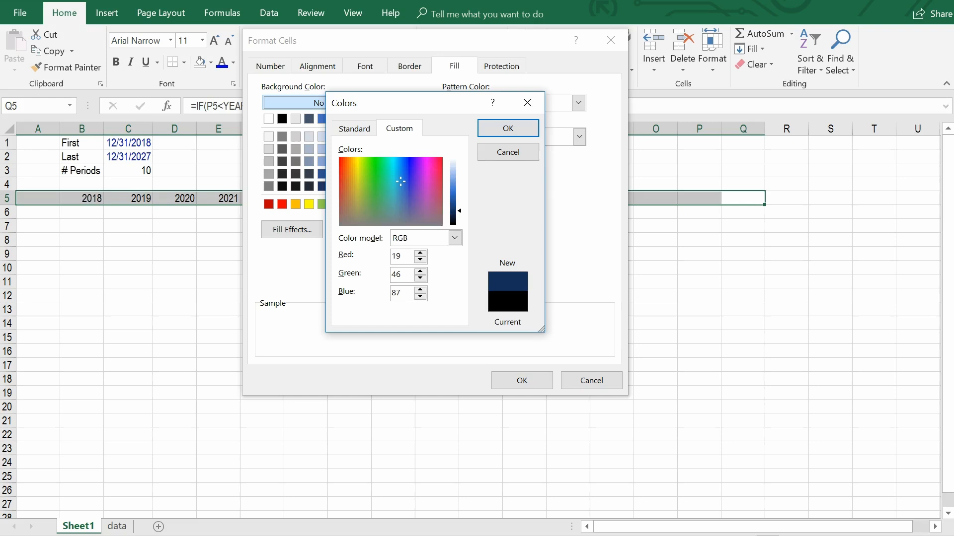
{"action": "left_click", "coordinate": [532, 129]}
{"action": "left_click", "coordinate": [522, 382]}
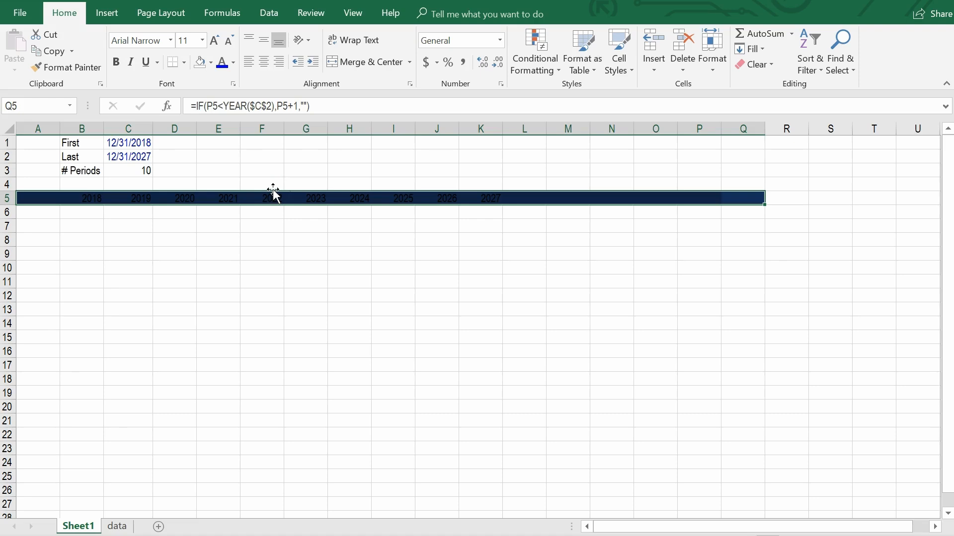
Make the text of the header row A5:Q5 white and bold.
{"action": "key", "text": "alt"}
{"action": "key", "text": "h"}
{"action": "key", "text": "f"}
{"action": "key", "text": "c"}
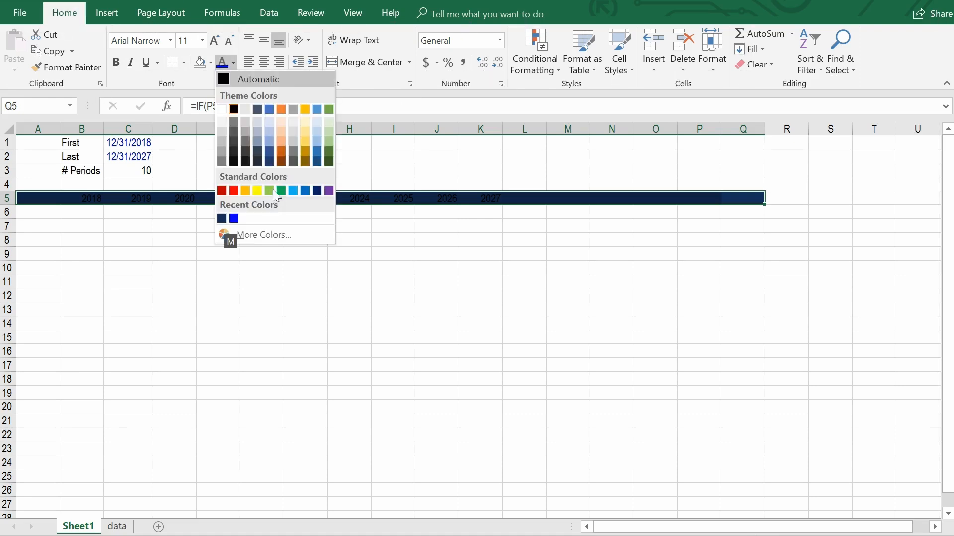
{"action": "key", "text": "Up"}
{"action": "key", "text": "Up"}
{"action": "key", "text": "Up"}
{"action": "key", "text": "Up"}
{"action": "key", "text": "Up"}
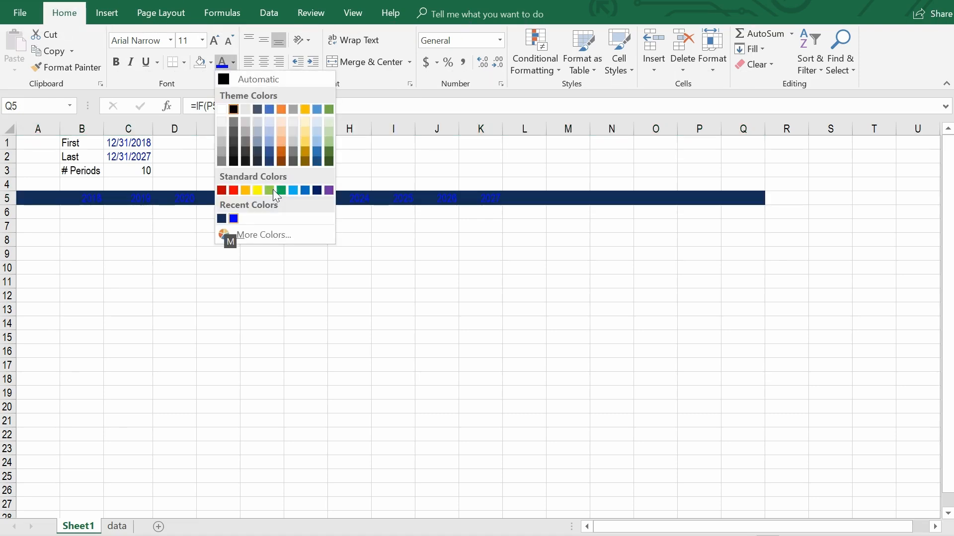
{"action": "key", "text": "Up"}
{"action": "key", "text": "Up"}
{"action": "key", "text": "Up"}
{"action": "key", "text": "Up"}
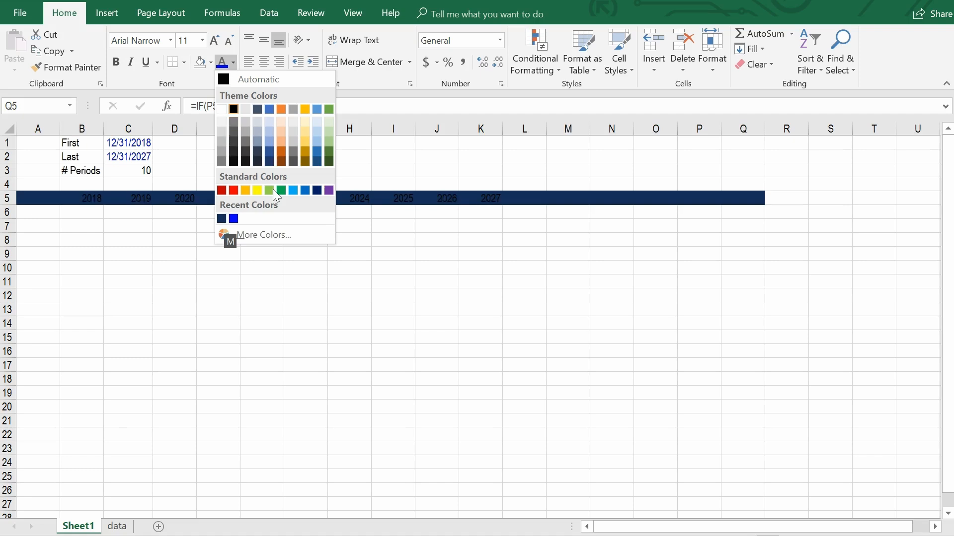
{"action": "key", "text": "Left"}
{"action": "key", "text": "Return"}
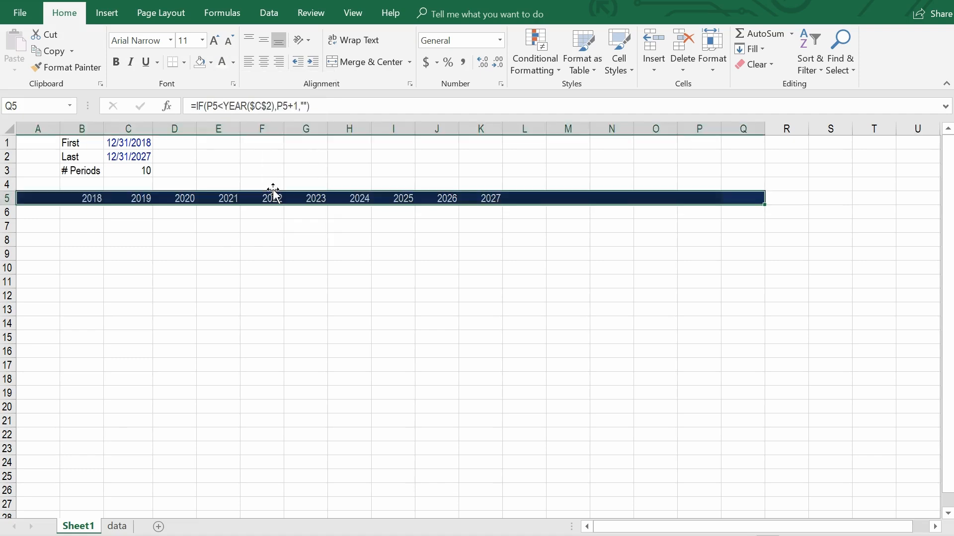
{"action": "key", "text": "ctrl+b"}
Enter the label Year in A5 at the start of the header row.
{"action": "key", "text": "Left"}
{"action": "key", "text": "Left"}
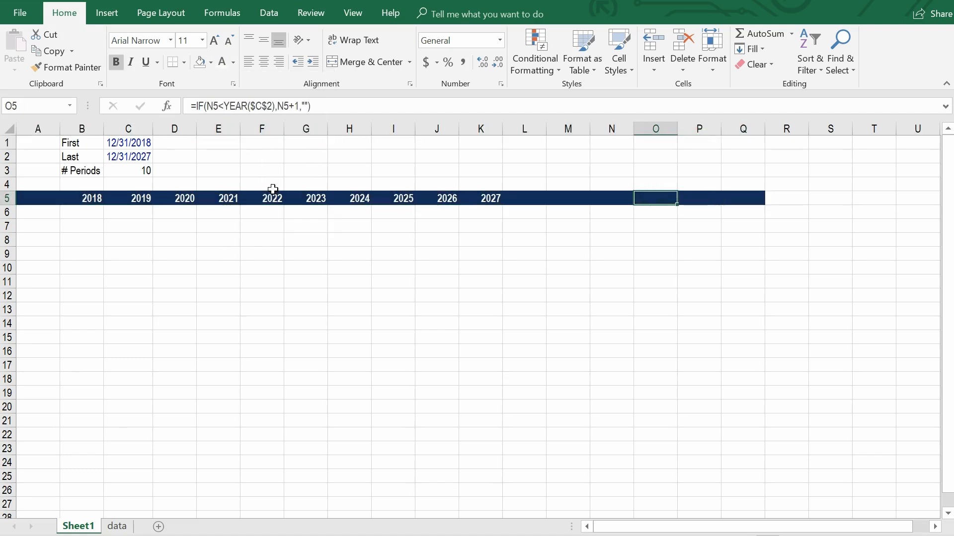
{"action": "key", "text": "ctrl+Left"}
{"action": "key", "text": "Left"}
{"action": "type", "text": "Year"}
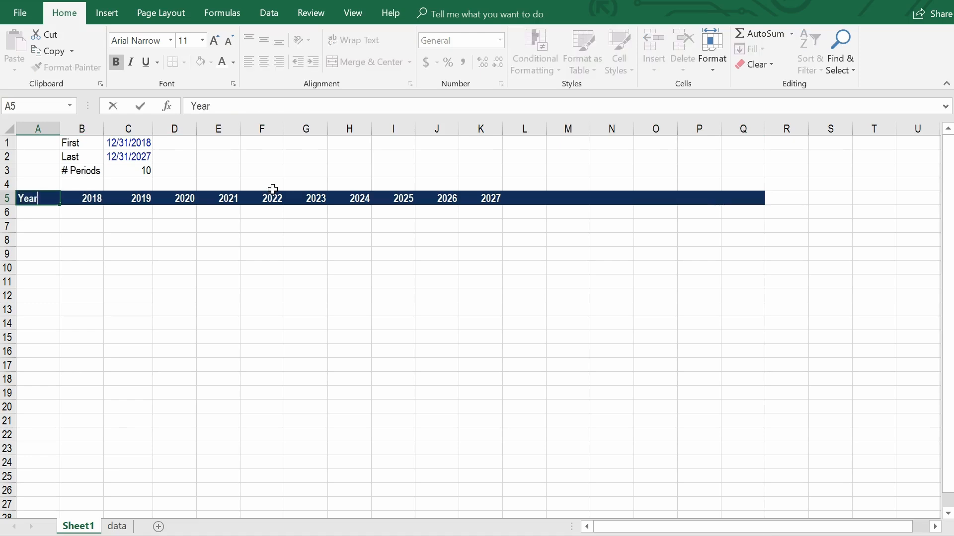
{"action": "key", "text": "Return"}
{"action": "key", "text": "Down"}
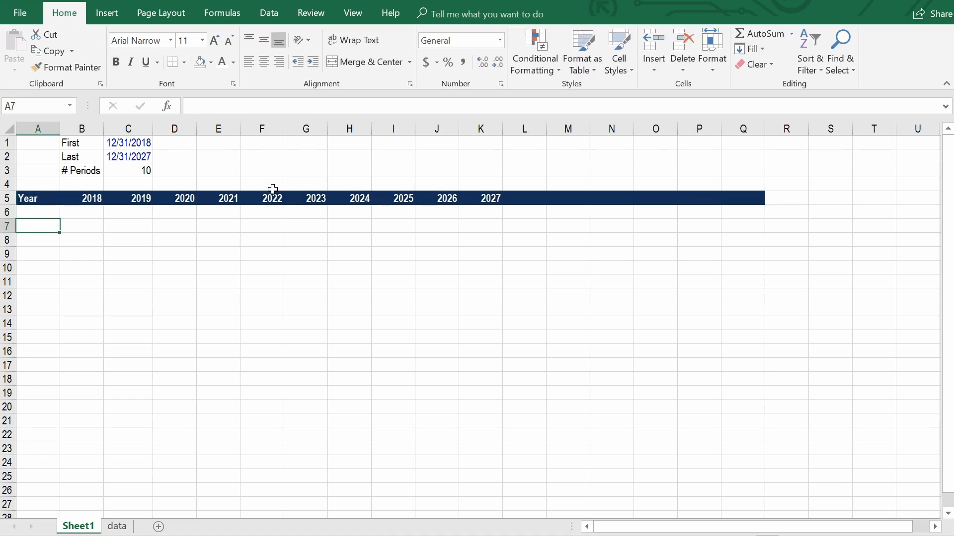
Change the Last date in C2 to 12/31/2025 to test the formatted header row.
{"action": "left_click", "coordinate": [130, 156]}
{"action": "left_click", "coordinate": [234, 106]}
{"action": "key", "text": "BackSpace"}
{"action": "type", "text": "5"}
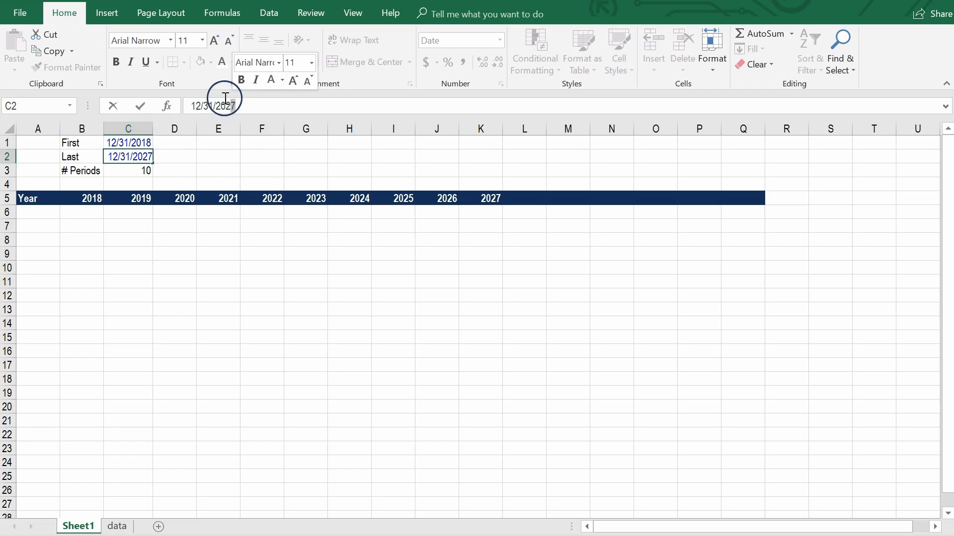
{"action": "key", "text": "Return"}
Return the Last date in C2 to 12/31/2027.
{"action": "key", "text": "Up"}
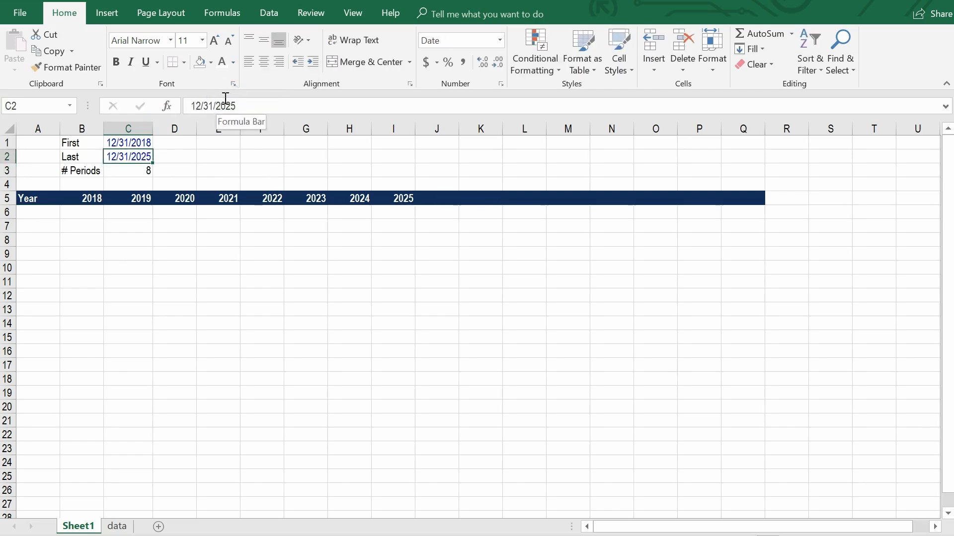
{"action": "left_click", "coordinate": [228, 104]}
{"action": "key", "text": "BackSpace"}
{"action": "type", "text": "7"}
{"action": "key", "text": "Return"}
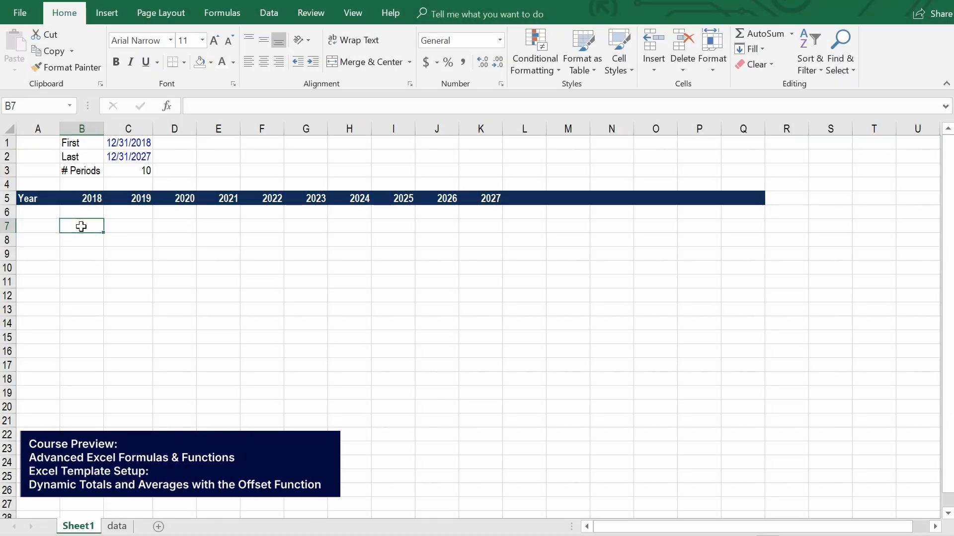
Copy A3:K11, Revenue through Net Income, from the data sheet and paste it as values into Sheet1 starting at A7.
{"action": "key", "text": "ctrl+Page_Down"}
{"action": "key", "text": "Down"}
{"action": "key", "text": "Down"}
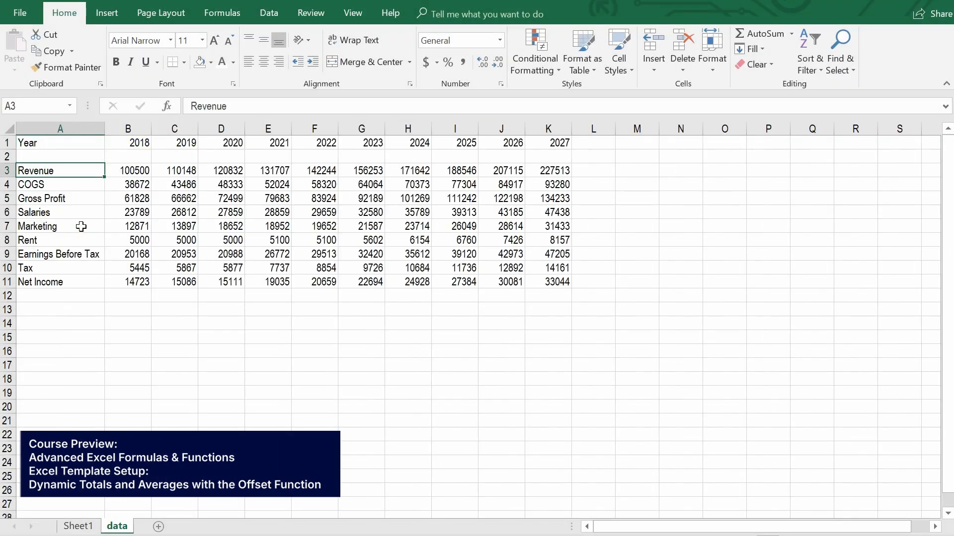
{"action": "key", "text": "ctrl+shift+End"}
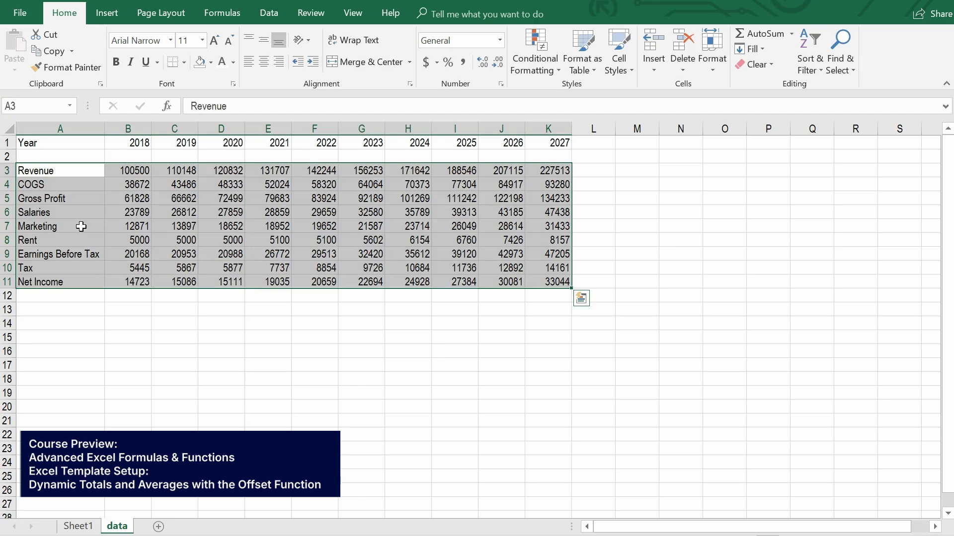
{"action": "key", "text": "ctrl+c"}
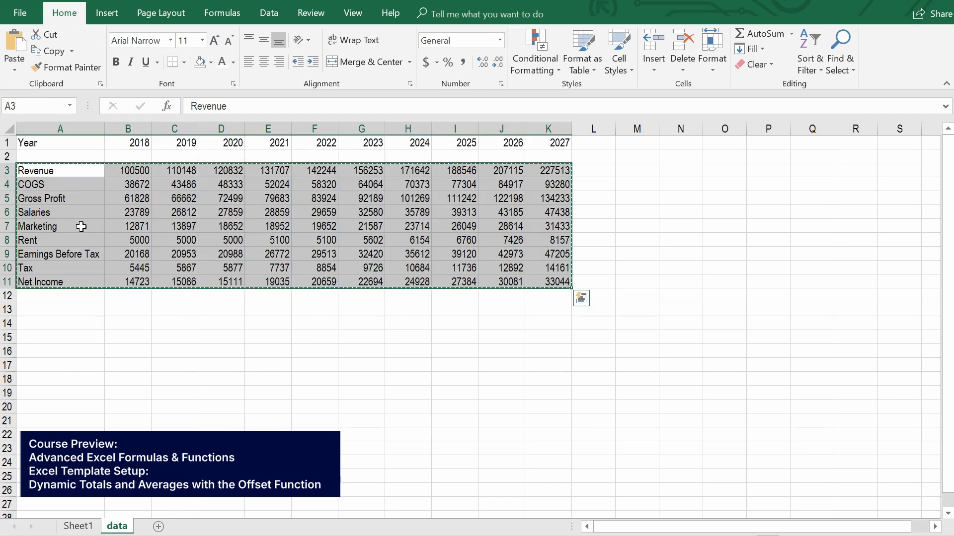
{"action": "key", "text": "ctrl+Page_Up"}
{"action": "key", "text": "Left"}
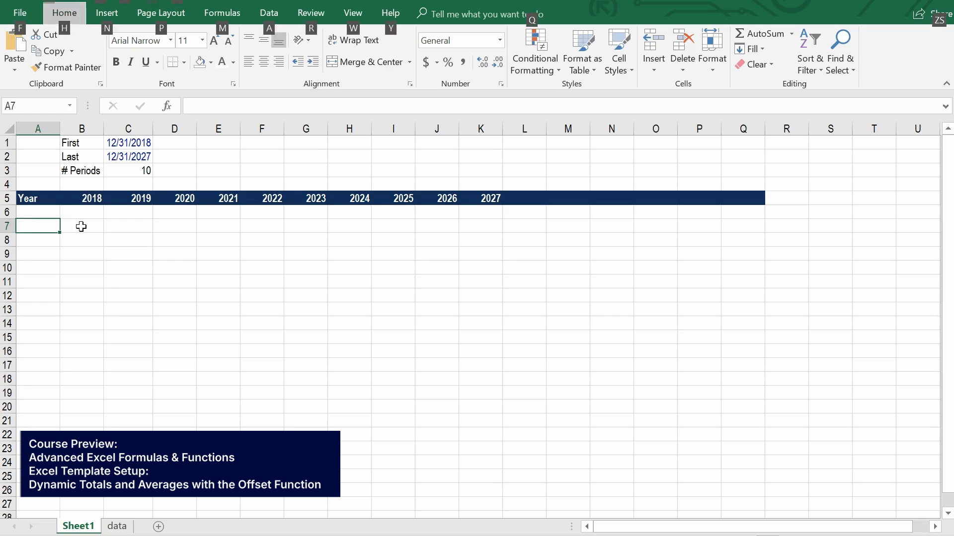
{"action": "key", "text": "alt+h"}
{"action": "key", "text": "v"}
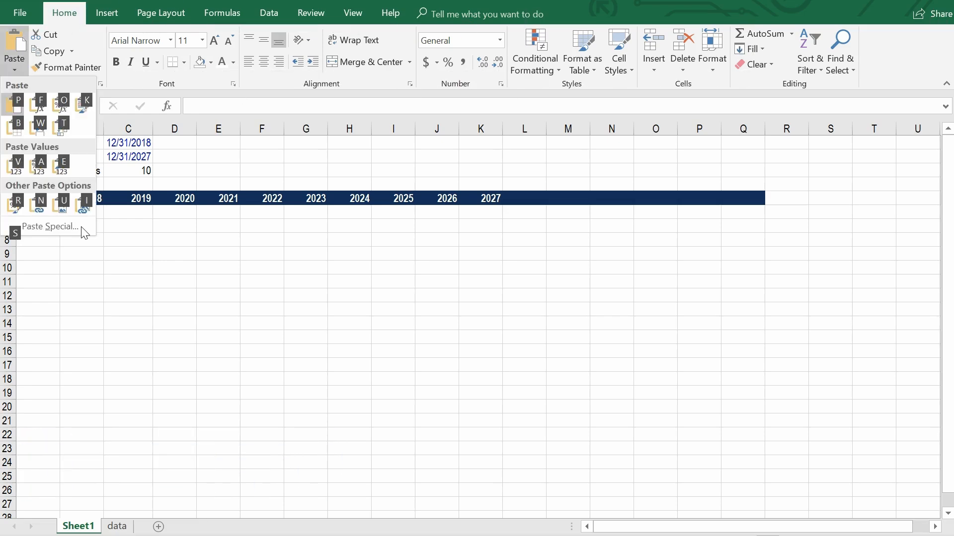
{"action": "key", "text": "s"}
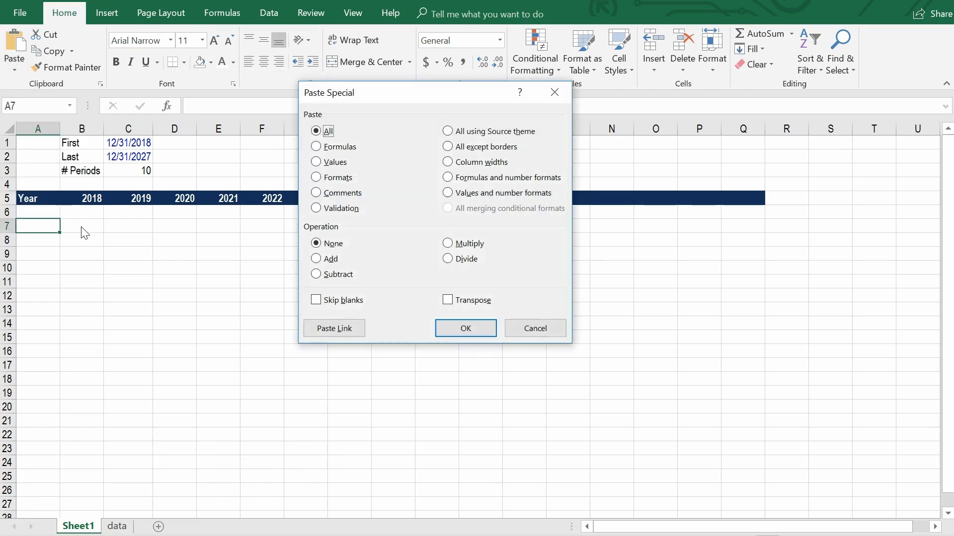
{"action": "key", "text": "v"}
{"action": "key", "text": "Return"}
Format B7:K15 as Number with 0 decimal places, a thousands separator and negative numbers in black parentheses.
{"action": "left_click", "coordinate": [81, 226]}
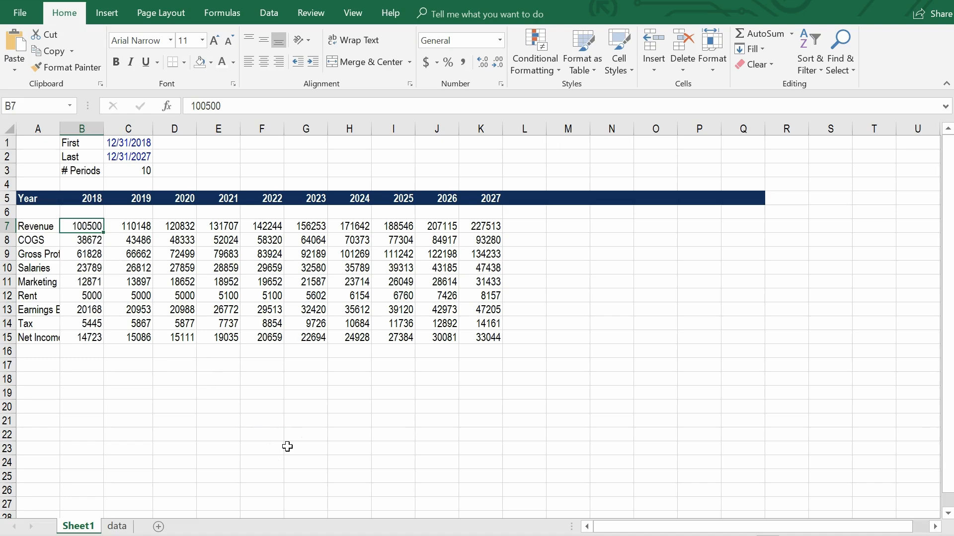
{"action": "key", "text": "ctrl+shift+Right"}
{"action": "key", "text": "ctrl+shift+Down"}
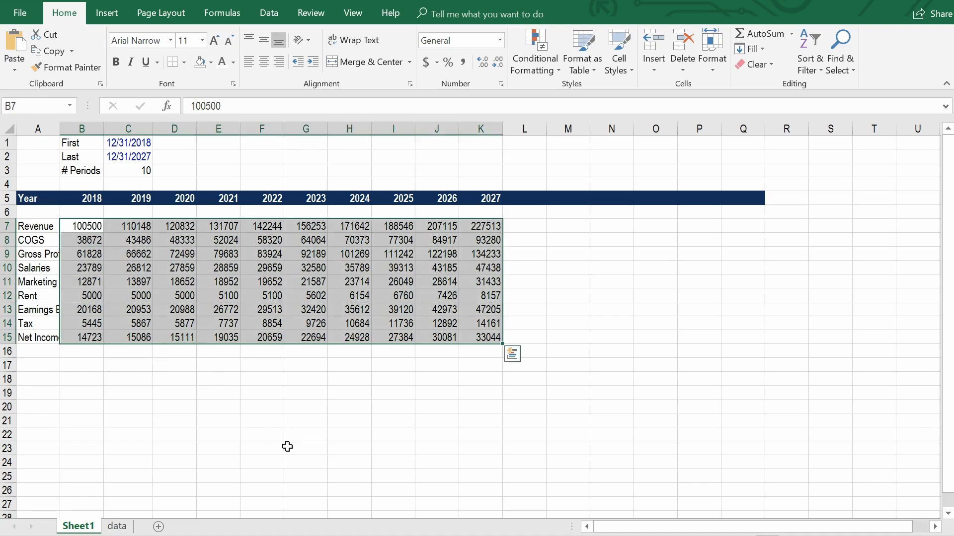
{"action": "key", "text": "ctrl+1"}
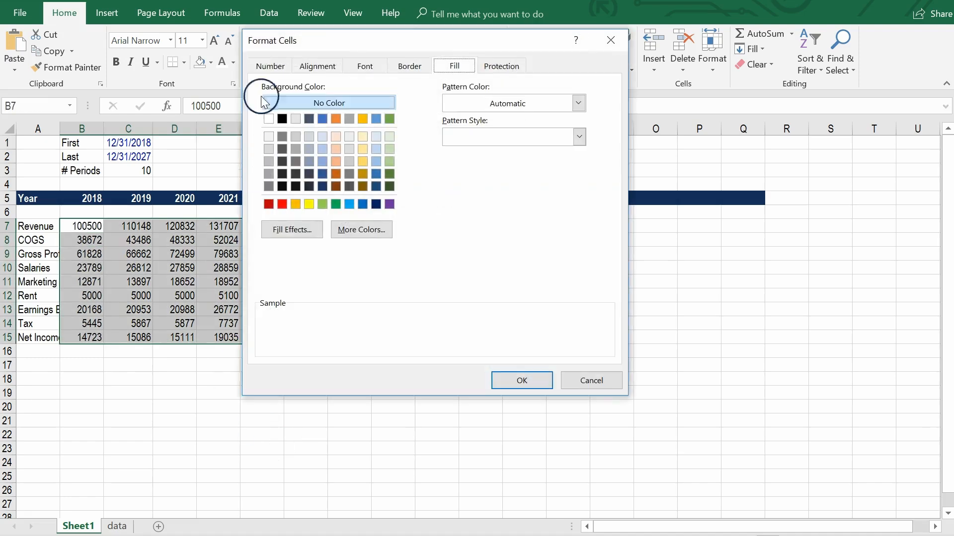
{"action": "left_click", "coordinate": [273, 67]}
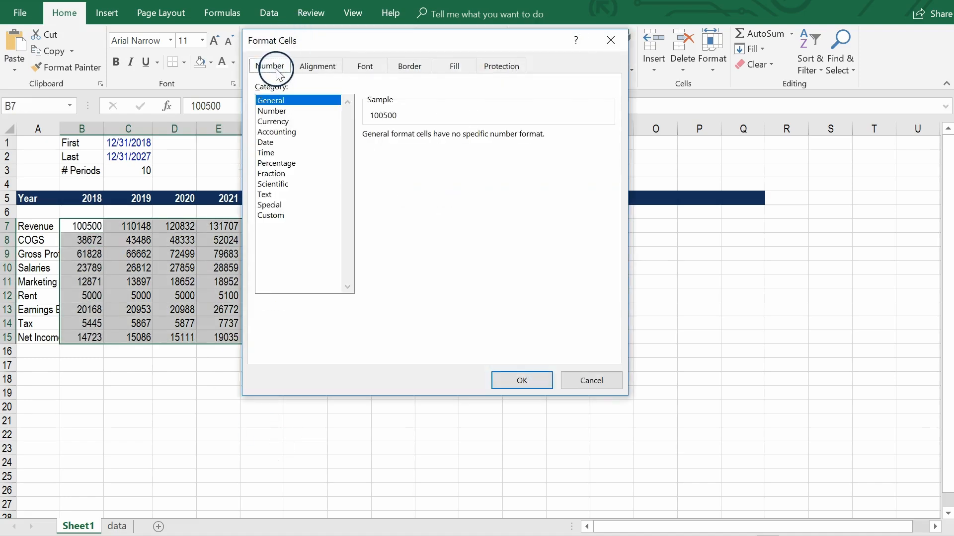
{"action": "left_click", "coordinate": [277, 112]}
{"action": "left_click", "coordinate": [418, 158]}
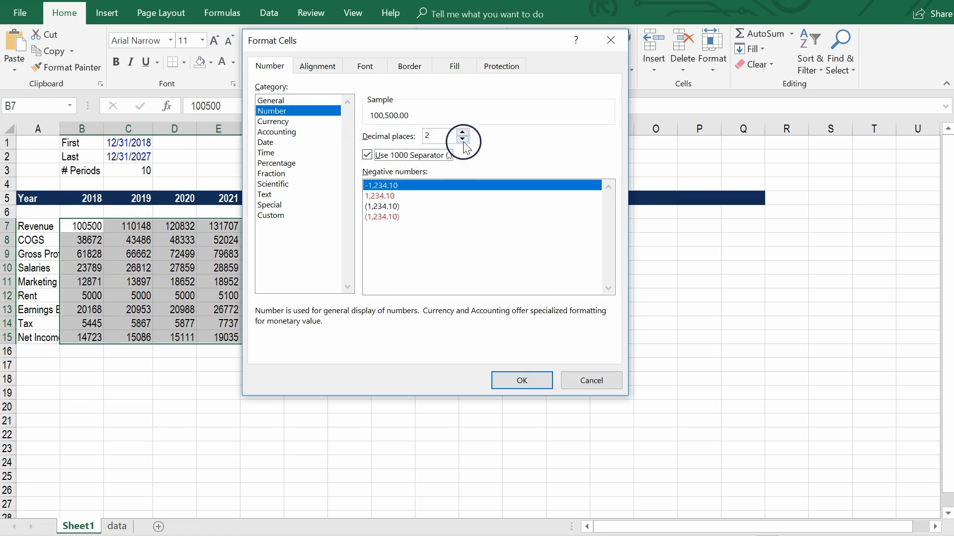
{"action": "left_click", "coordinate": [463, 139]}
{"action": "left_click", "coordinate": [463, 139]}
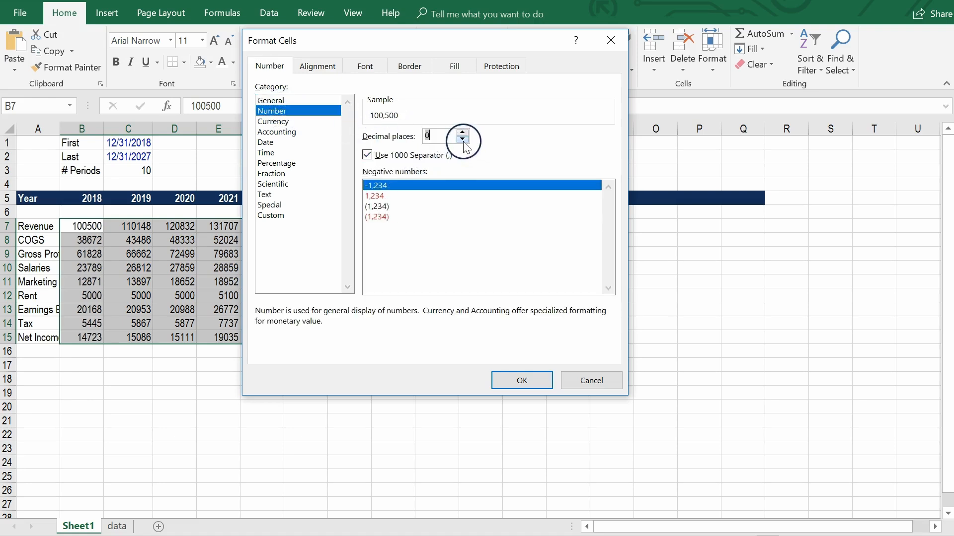
{"action": "left_click", "coordinate": [393, 206]}
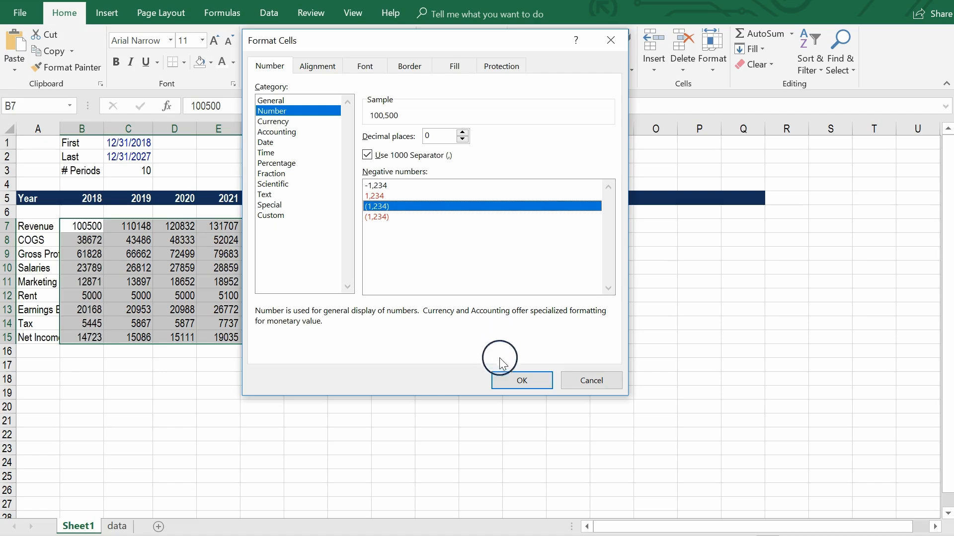
{"action": "left_click", "coordinate": [505, 381]}
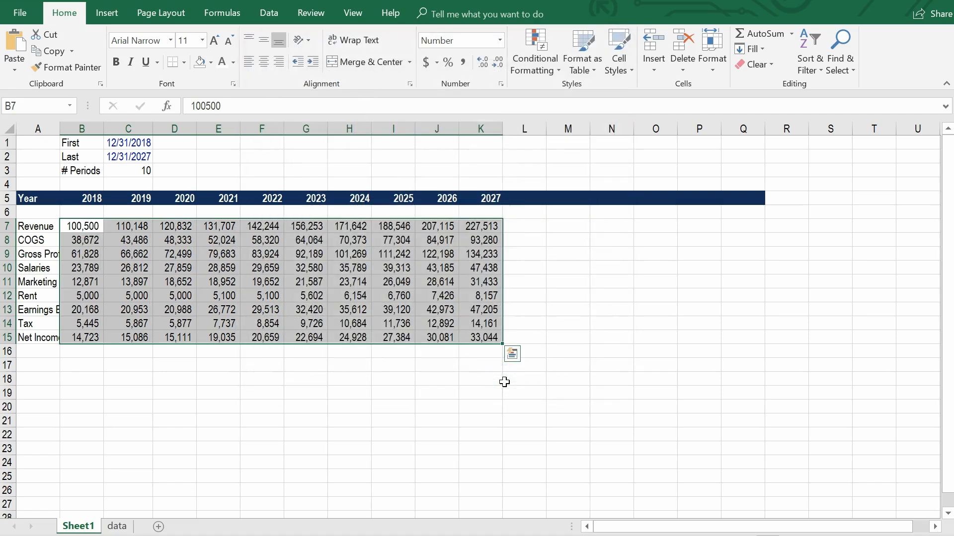
Set the width of columns A through Q to 10.
{"action": "key", "text": "Left"}
{"action": "key", "text": "shift+Right"}
{"action": "key", "text": "shift+Right"}
{"action": "key", "text": "shift+Right"}
{"action": "key", "text": "shift+Right"}
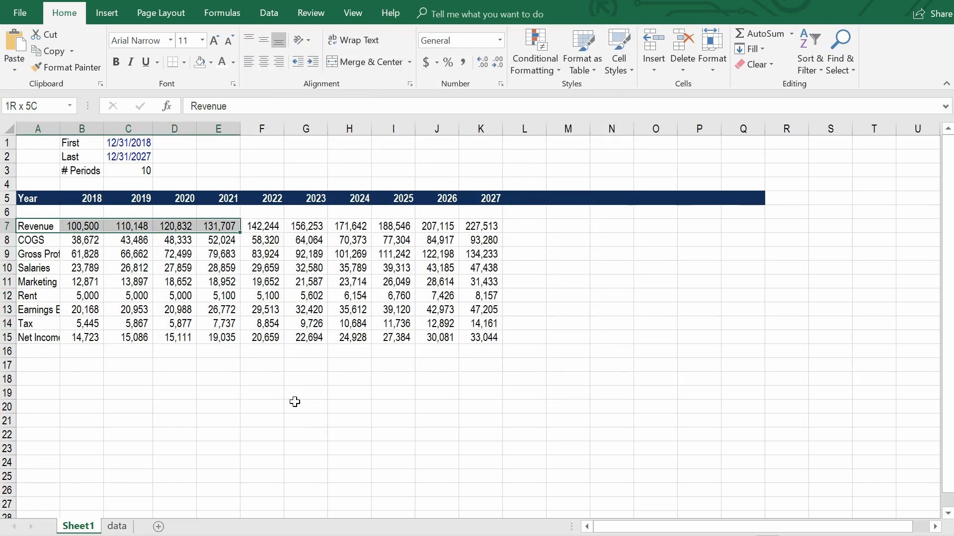
{"action": "key", "text": "shift+Right"}
{"action": "key", "text": "shift+Right"}
{"action": "key", "text": "shift+Right"}
{"action": "key", "text": "shift+Right"}
{"action": "key", "text": "shift+Right"}
{"action": "key", "text": "shift+Right"}
{"action": "key", "text": "shift+Right"}
{"action": "key", "text": "shift+Right"}
{"action": "key", "text": "shift+Right"}
{"action": "key", "text": "shift+Right"}
{"action": "key", "text": "shift+Right"}
{"action": "key", "text": "shift+Right"}
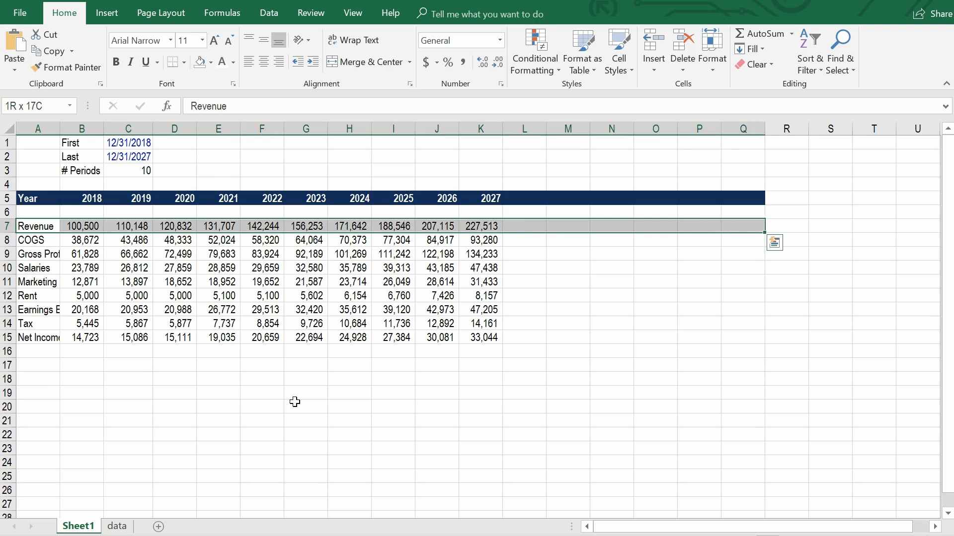
{"action": "key", "text": "ctrl+space"}
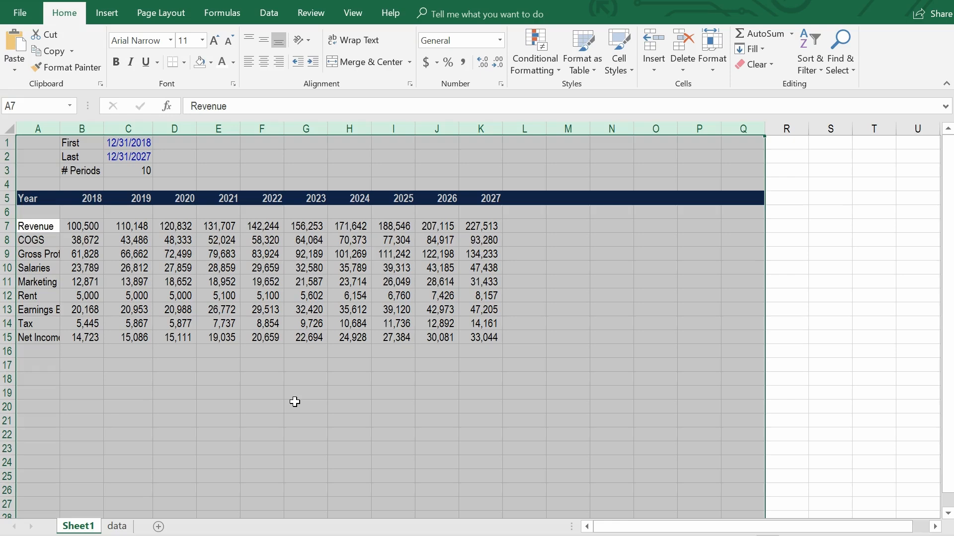
{"action": "key", "text": "alt"}
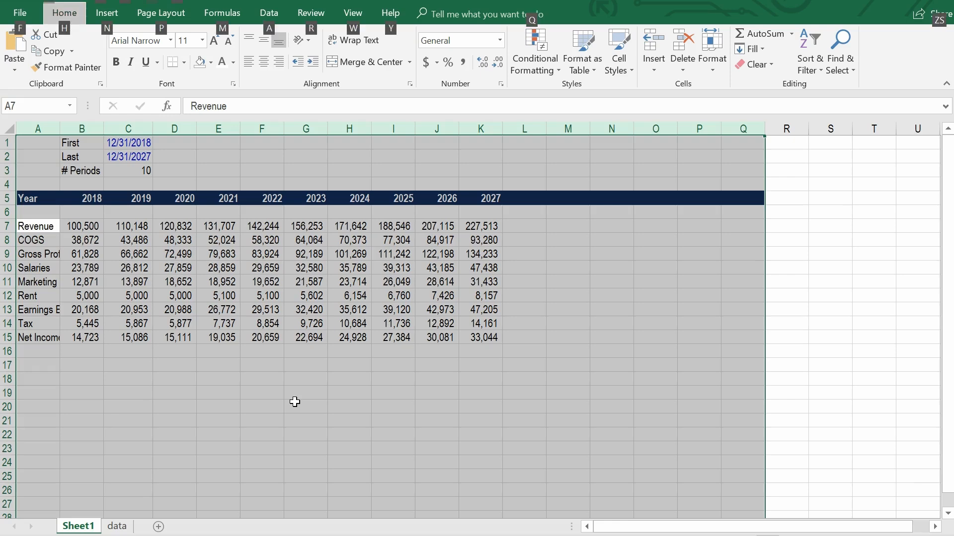
{"action": "key", "text": "h"}
{"action": "key", "text": "o"}
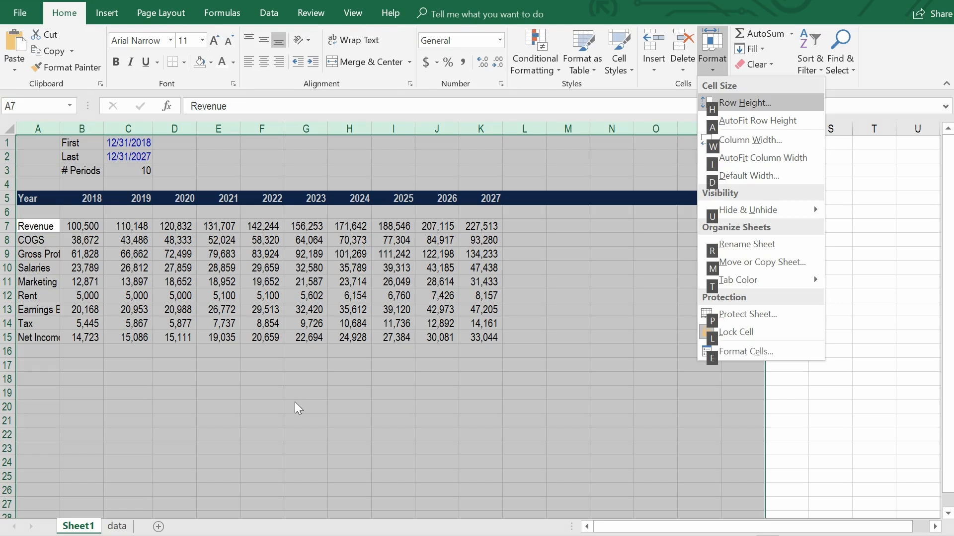
{"action": "key", "text": "w"}
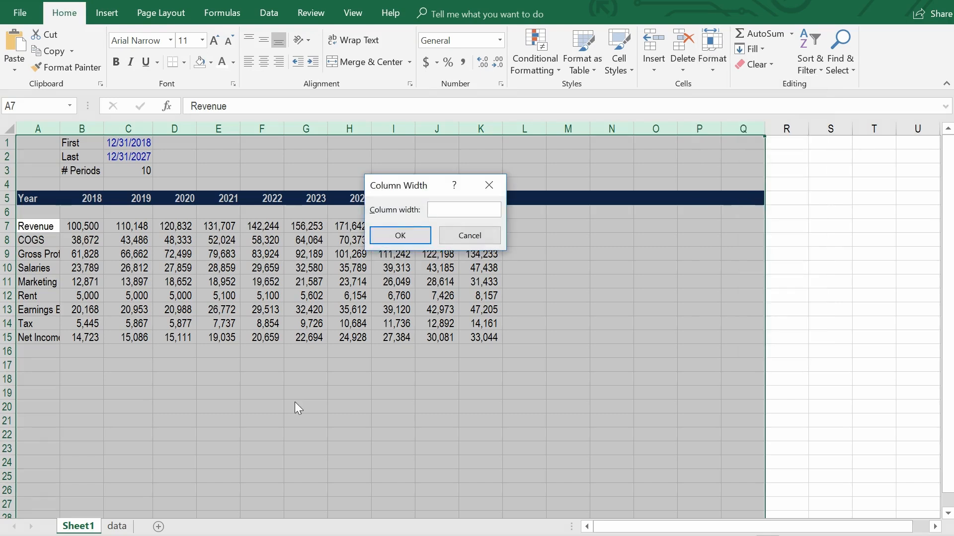
{"action": "type", "text": "10"}
{"action": "key", "text": "Return"}
{"action": "key", "text": "Left"}
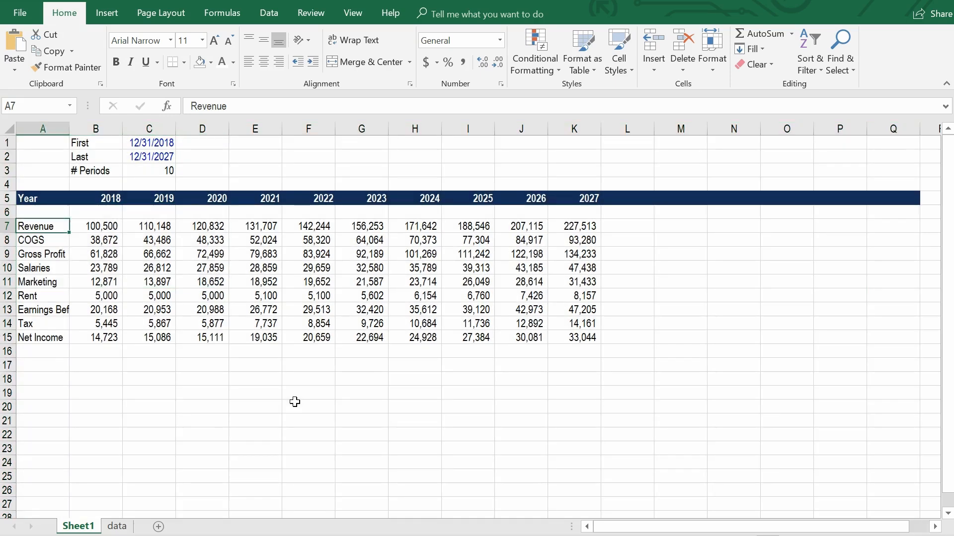
AutoFit the width of column A to its row labels.
{"action": "key", "text": "ctrl+space"}
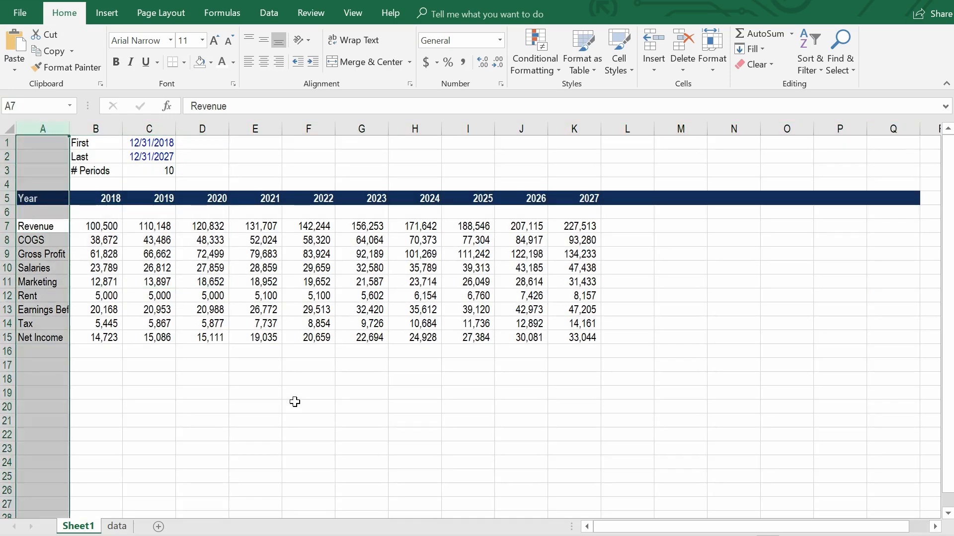
{"action": "key", "text": "alt+h"}
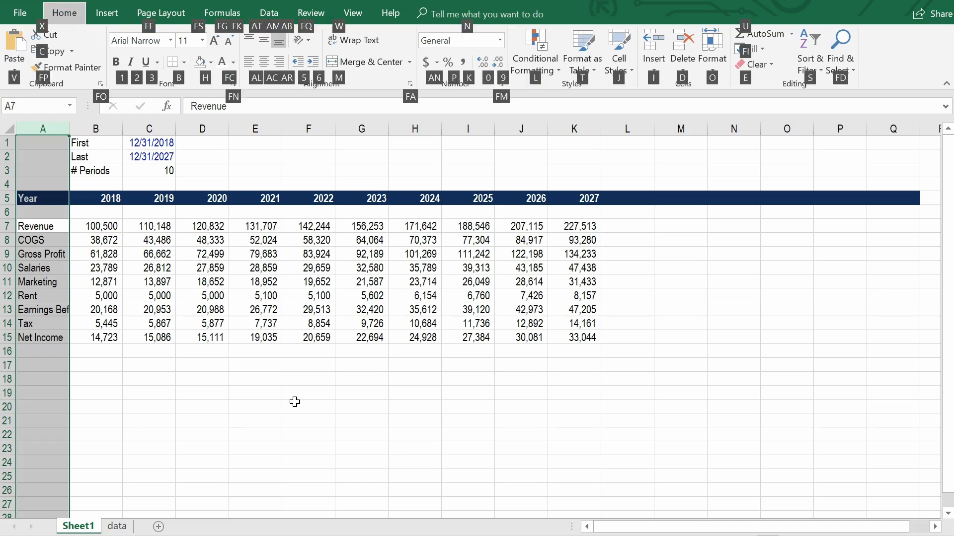
{"action": "key", "text": "o"}
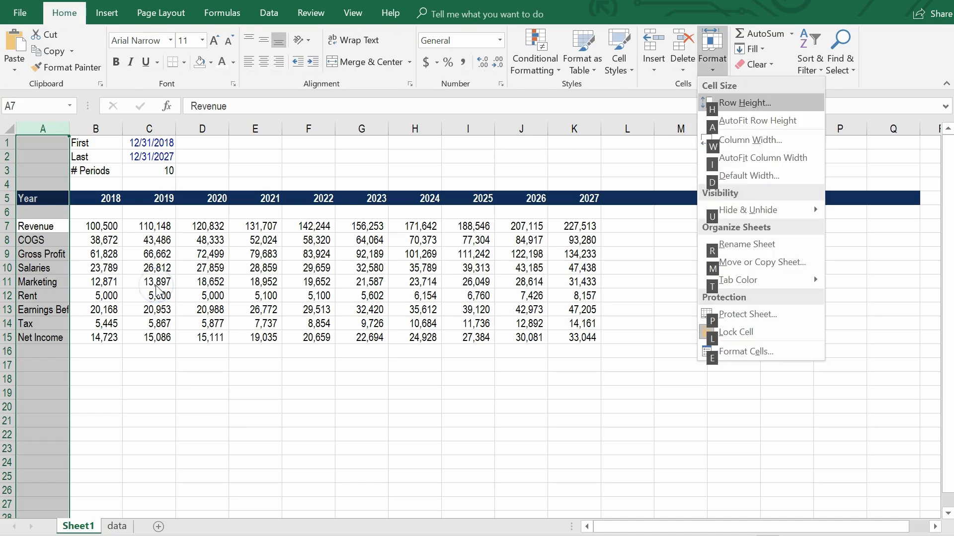
{"action": "key", "text": "i"}
{"action": "key", "text": "Down"}
{"action": "key", "text": "Down"}
{"action": "key", "text": "Down"}
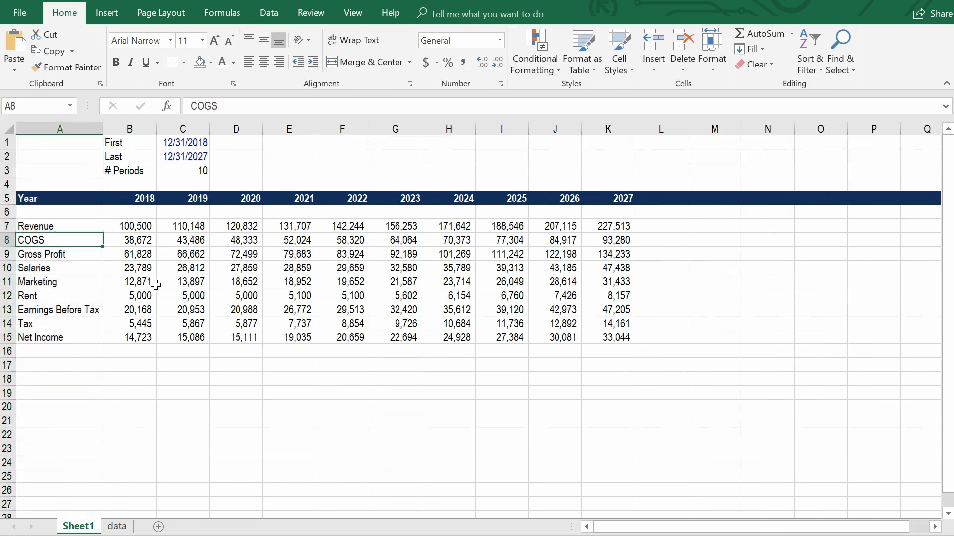
{"action": "key", "text": "Down"}
{"action": "key", "text": "Down"}
{"action": "key", "text": "Down"}
{"action": "key", "text": "Down"}
{"action": "key", "text": "Down"}
{"action": "key", "text": "Down"}
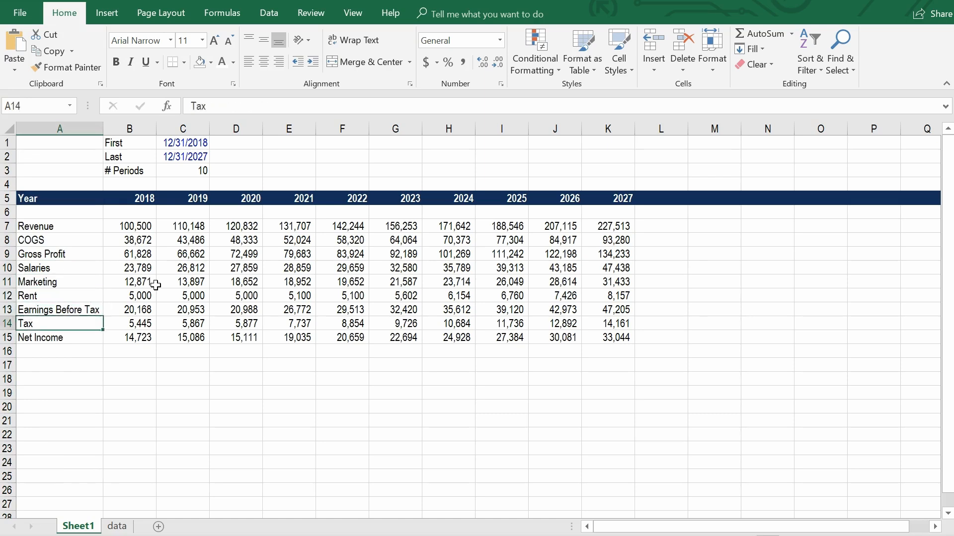
{"action": "key", "text": "Right"}
{"action": "key", "text": "Up"}
{"action": "key", "text": "ctrl+shift+Up"}
{"action": "key", "text": "ctrl+shift+Right"}
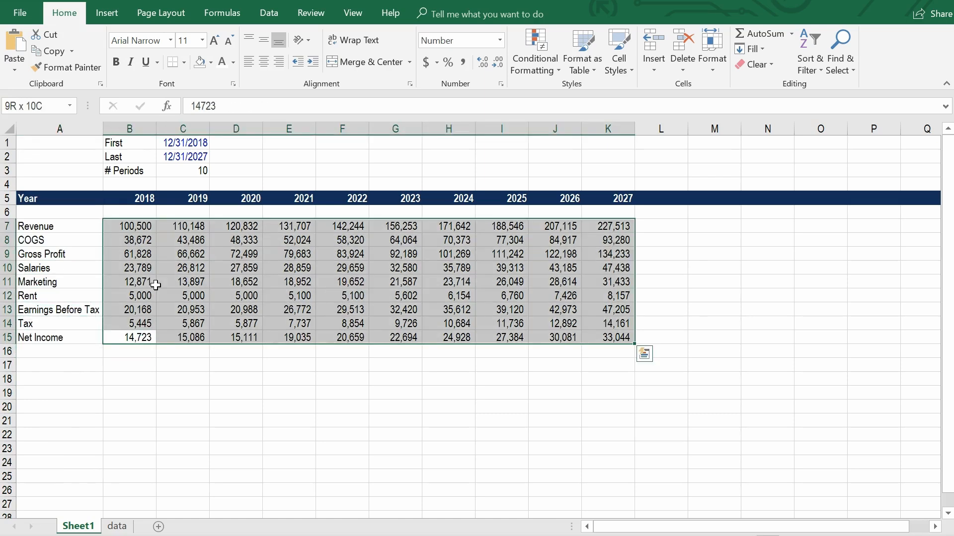
{"action": "key", "text": "Up"}
{"action": "key", "text": "Down"}
{"action": "key", "text": "Down"}
{"action": "key", "text": "Down"}
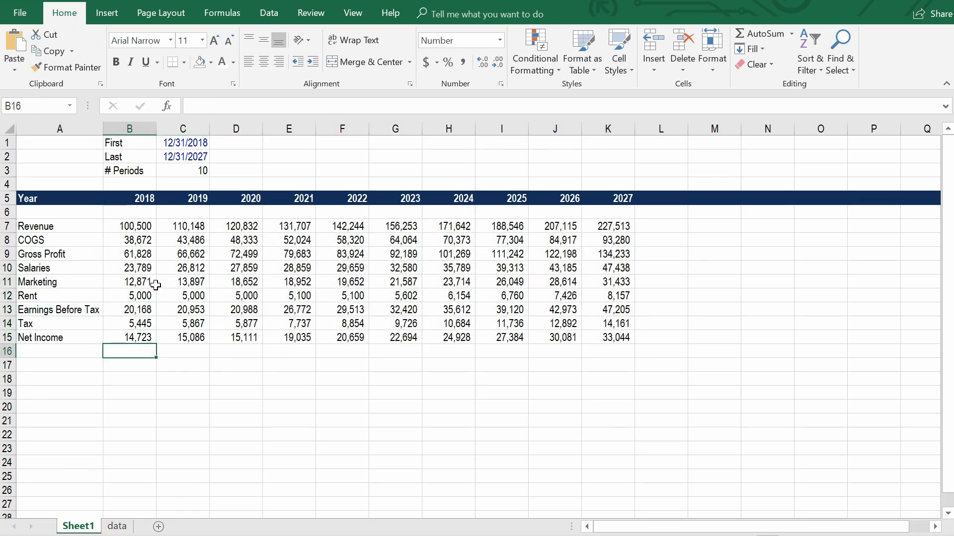
Select all constants on Sheet1 except text using Go To Special and color their font blue.
{"action": "key", "text": "F5"}
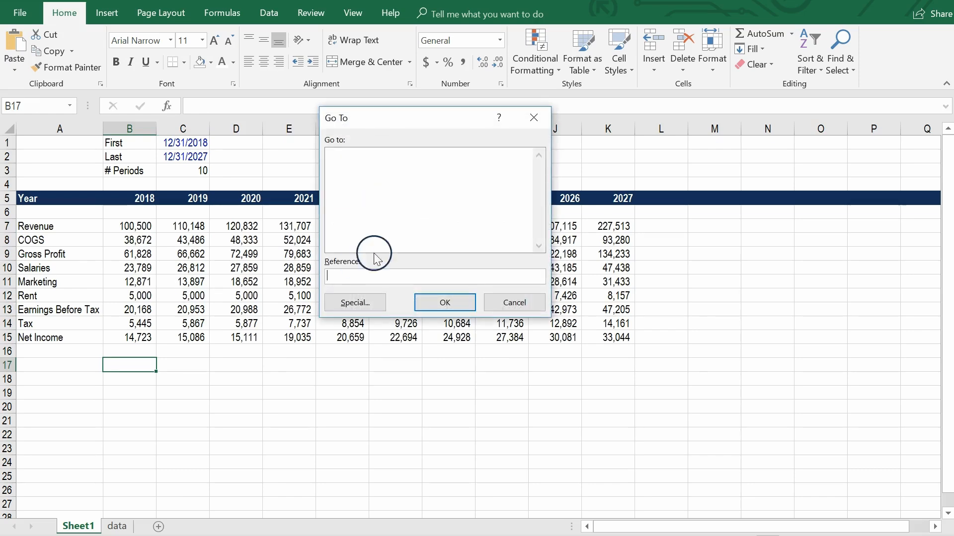
{"action": "left_click", "coordinate": [355, 302]}
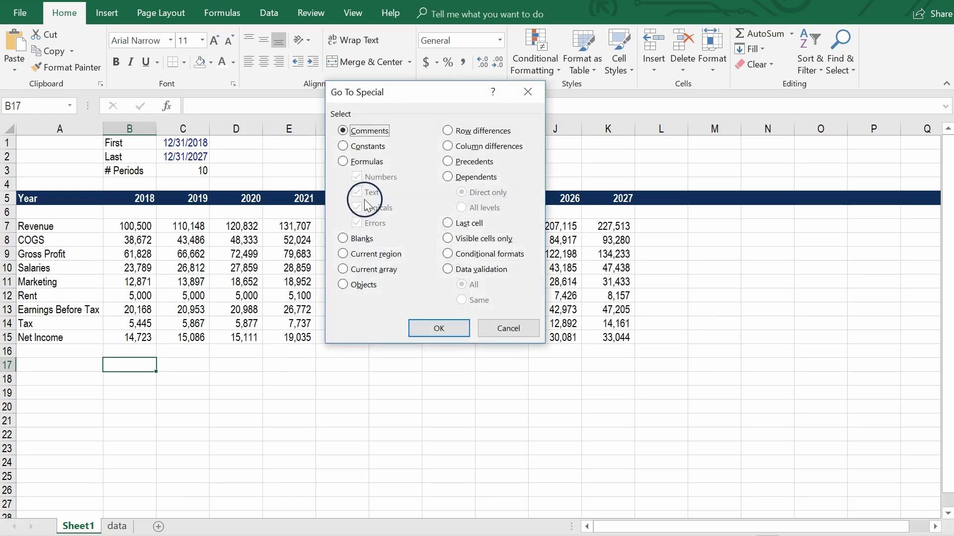
{"action": "left_click", "coordinate": [365, 148]}
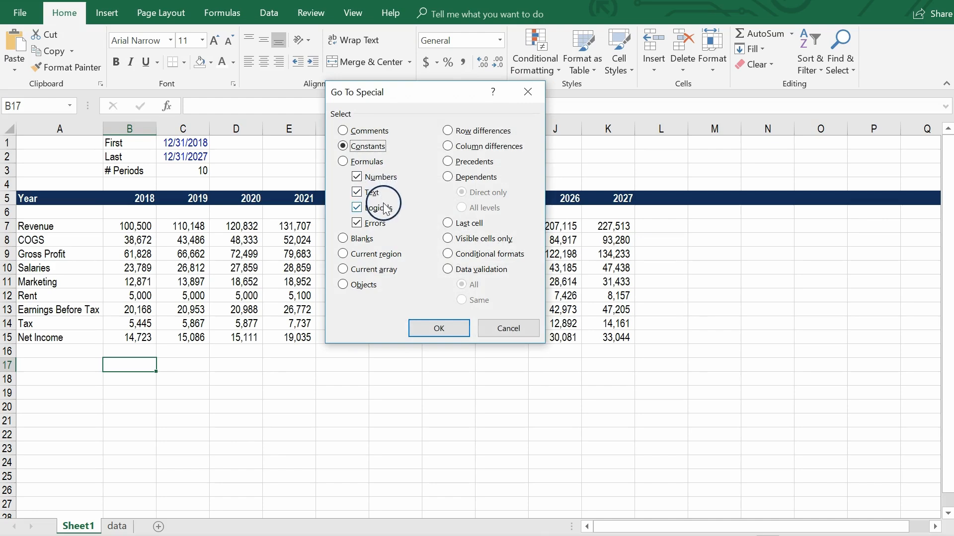
{"action": "left_click", "coordinate": [377, 198]}
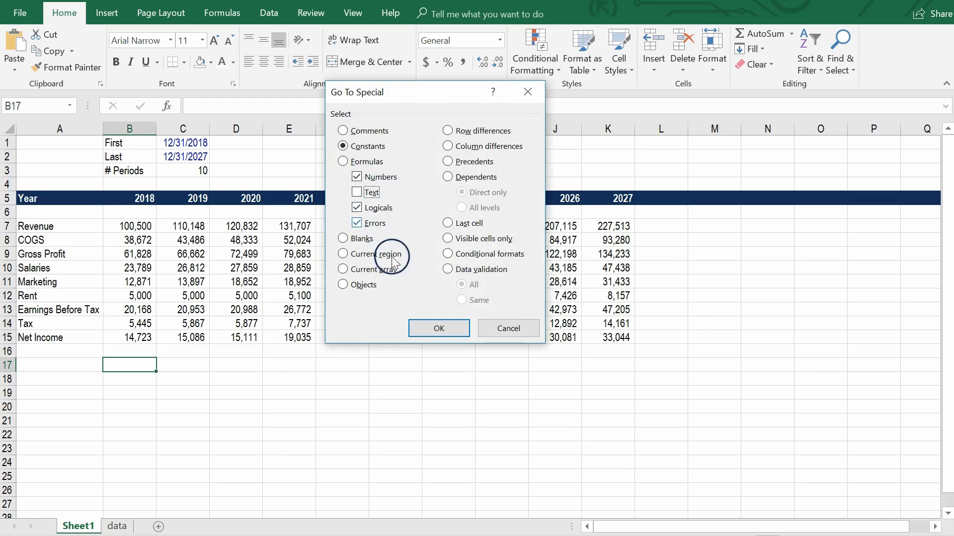
{"action": "left_click", "coordinate": [437, 329]}
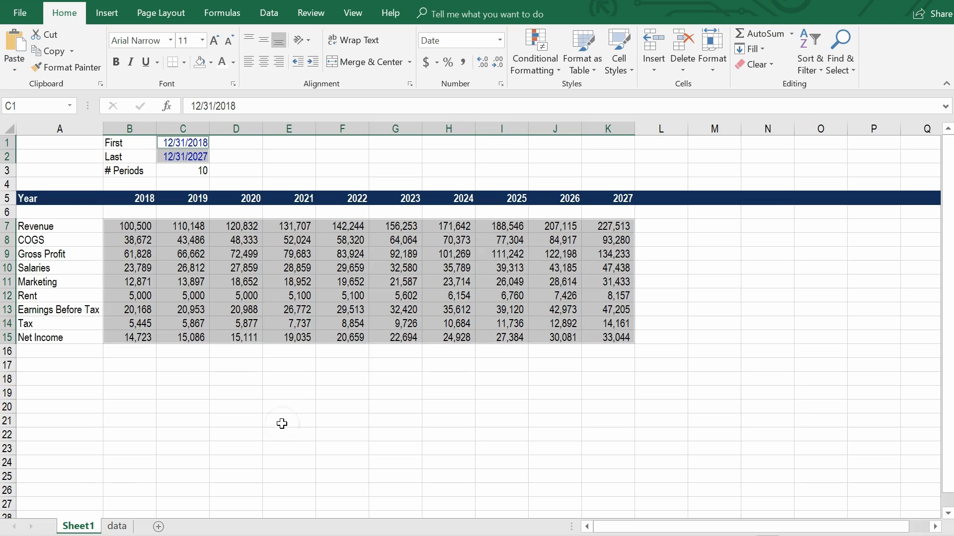
{"action": "key", "text": "alt"}
{"action": "key", "text": "h"}
{"action": "key", "text": "f"}
{"action": "key", "text": "c"}
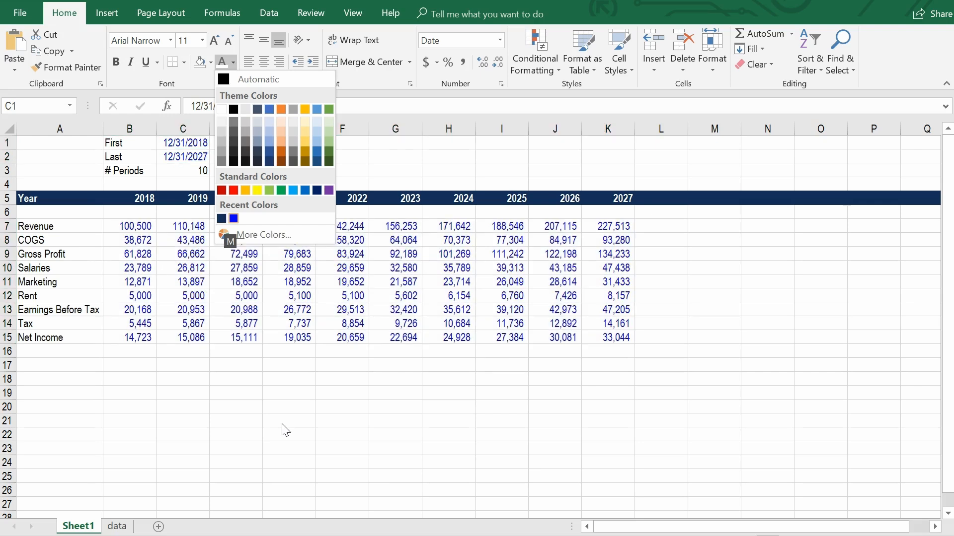
{"action": "key", "text": "Return"}
{"action": "key", "text": "Down"}
{"action": "key", "text": "Down"}
{"action": "key", "text": "Down"}
{"action": "key", "text": "Left"}
{"action": "key", "text": "Down"}
{"action": "key", "text": "Left"}
{"action": "key", "text": "Down"}
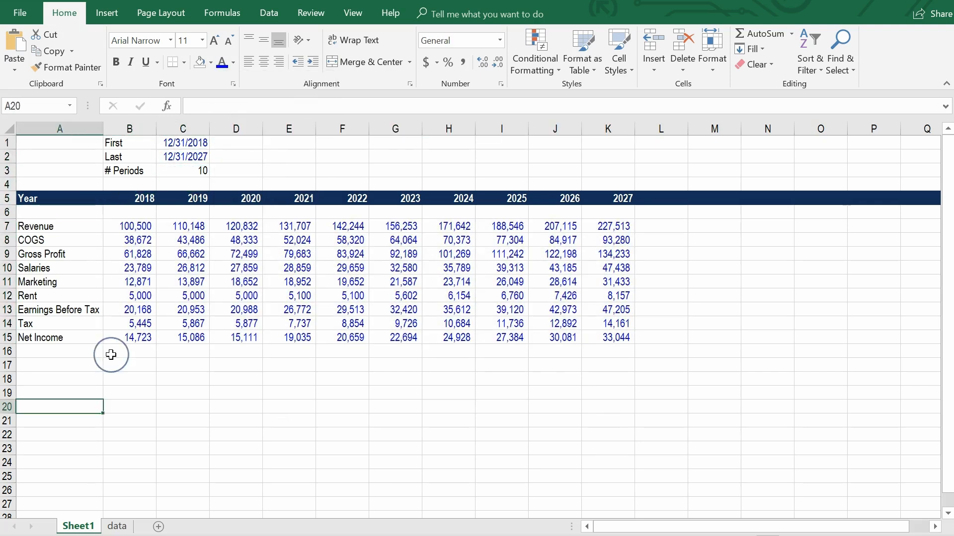
Insert two blank columns at column B, between the row labels and the 2018 figures.
{"action": "key", "text": "Right"}
{"action": "key", "text": "Up"}
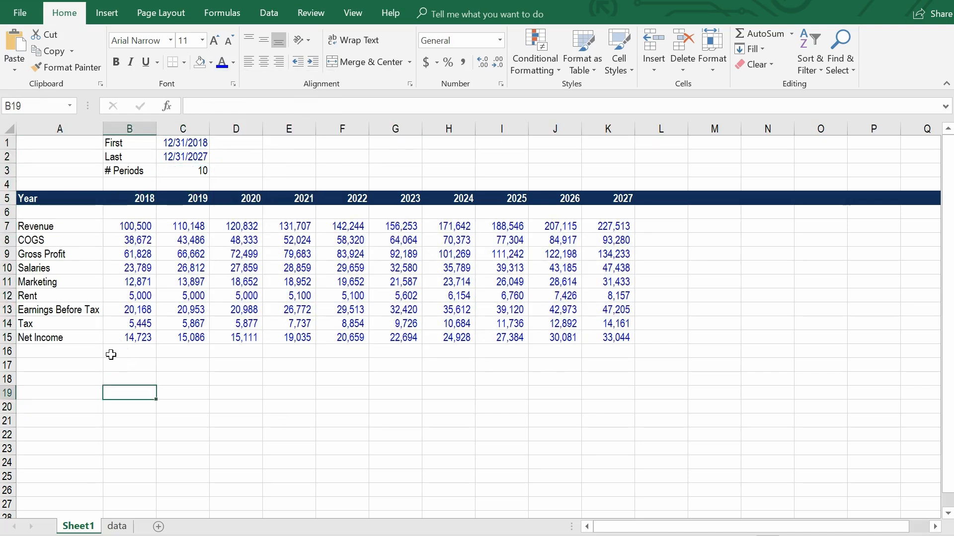
{"action": "key", "text": "alt"}
{"action": "key", "text": "h"}
{"action": "key", "text": "i"}
{"action": "key", "text": "c"}
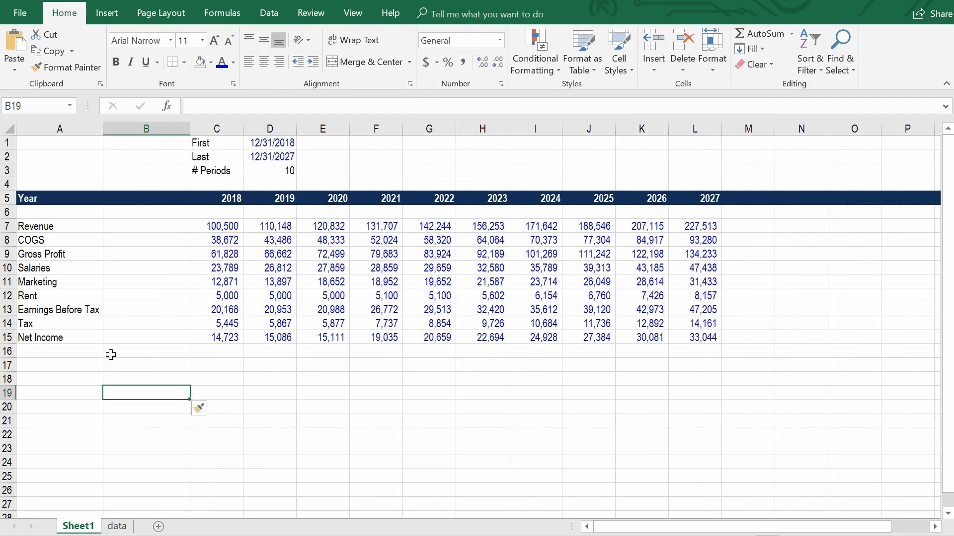
{"action": "key", "text": "alt"}
{"action": "key", "text": "h"}
{"action": "key", "text": "i"}
{"action": "key", "text": "c"}
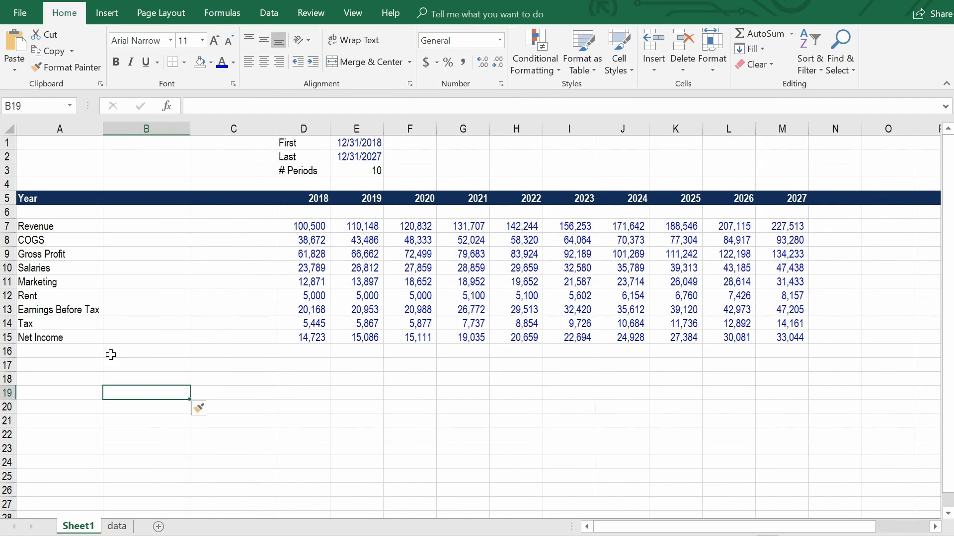
Set the width of the blank columns B and C to 10.
{"action": "key", "text": "Up"}
{"action": "key", "text": "Up"}
{"action": "key", "text": "Up"}
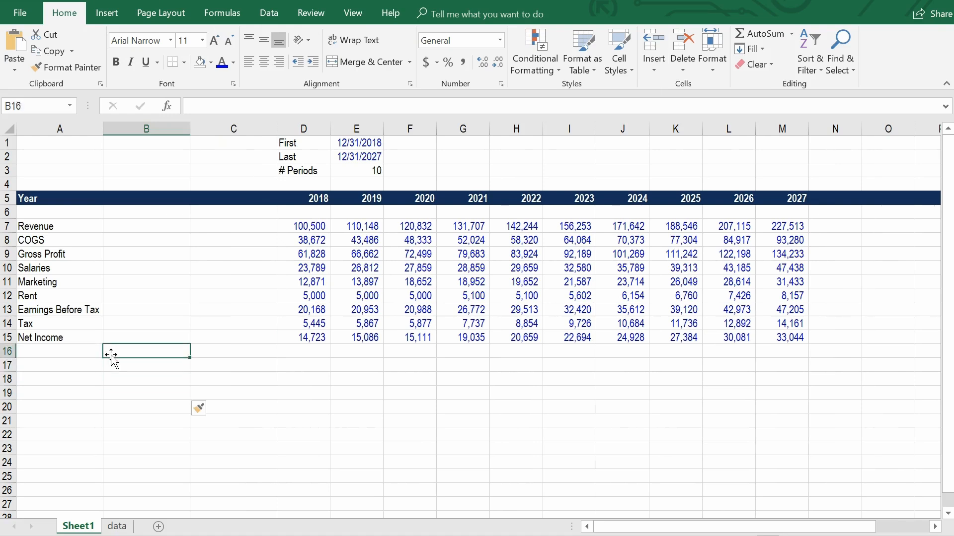
{"action": "key", "text": "shift+Right"}
{"action": "key", "text": "ctrl+space"}
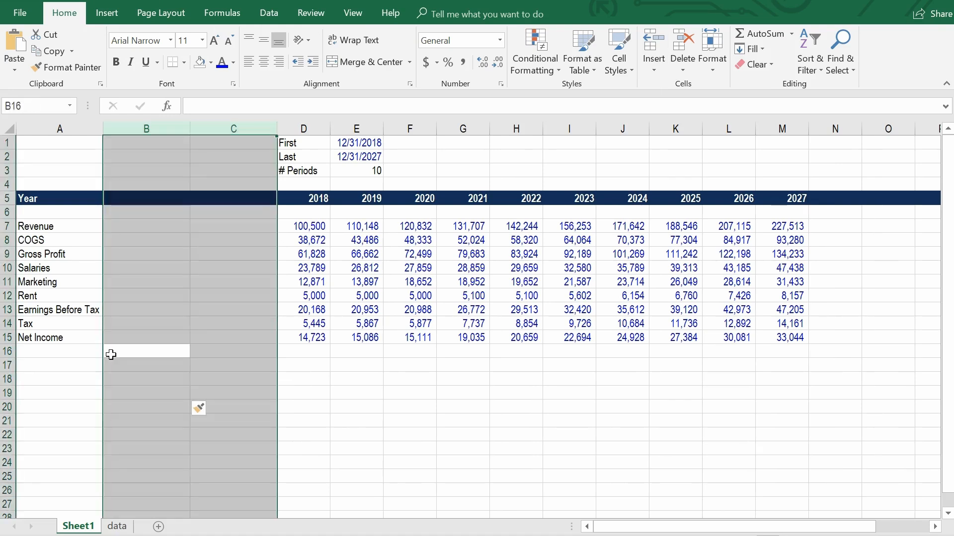
{"action": "key", "text": "alt"}
{"action": "key", "text": "h"}
{"action": "key", "text": "o"}
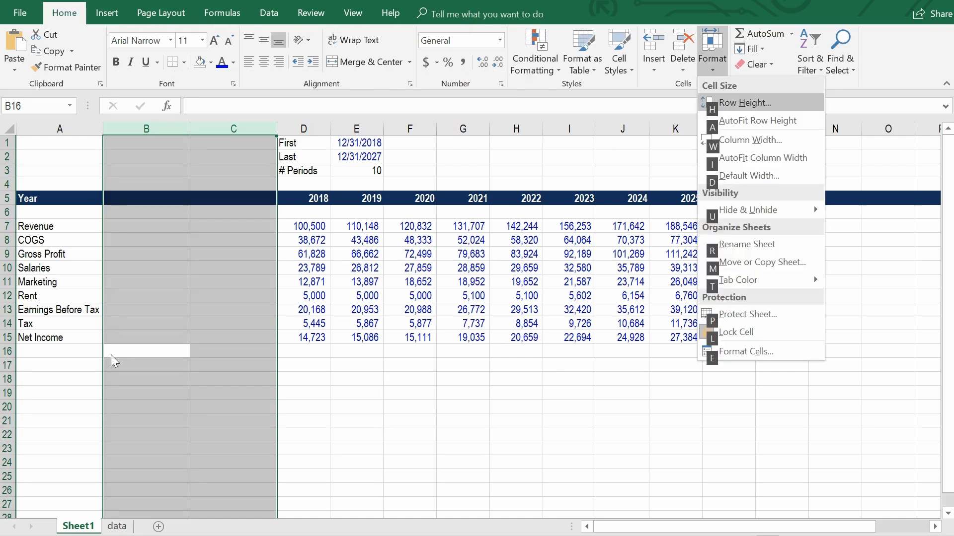
{"action": "type", "text": "w"}
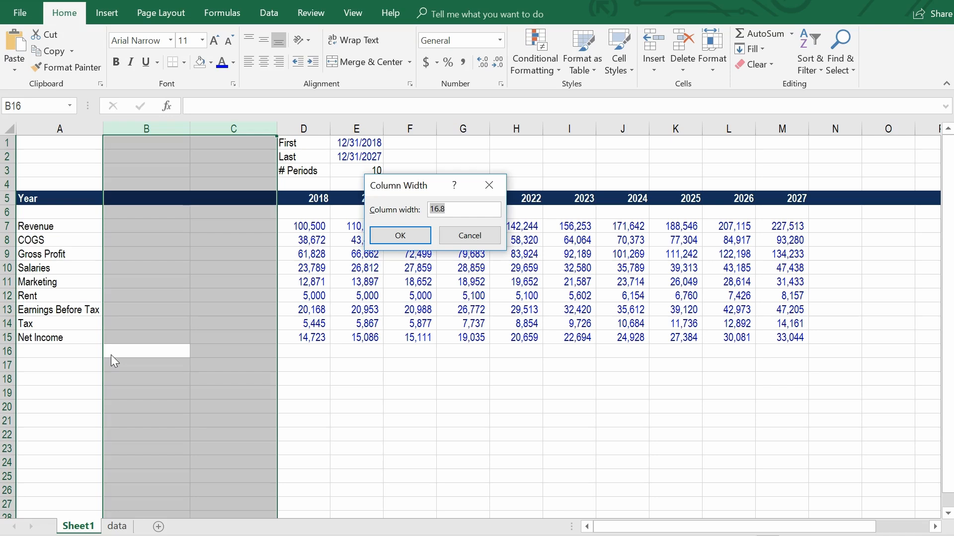
{"action": "type", "text": "10"}
{"action": "key", "text": "Return"}
{"action": "key", "text": "Down"}
{"action": "key", "text": "Down"}
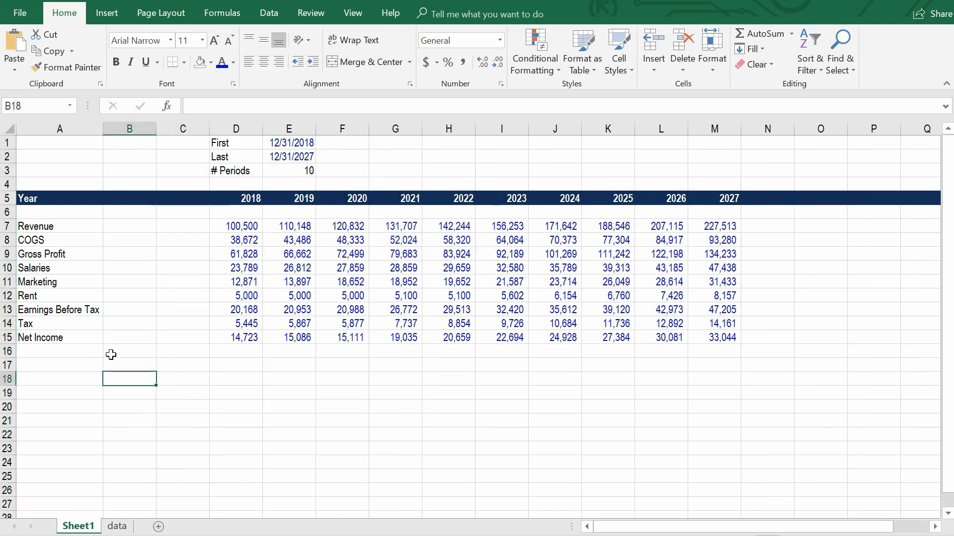
Enter the column headings Total in B6 and Average in C6.
{"action": "key", "text": "Up"}
{"action": "key", "text": "Up"}
{"action": "key", "text": "Up"}
{"action": "key", "text": "Up"}
{"action": "key", "text": "Up"}
{"action": "key", "text": "Up"}
{"action": "key", "text": "Up"}
{"action": "key", "text": "Up"}
{"action": "key", "text": "Up"}
{"action": "key", "text": "Up"}
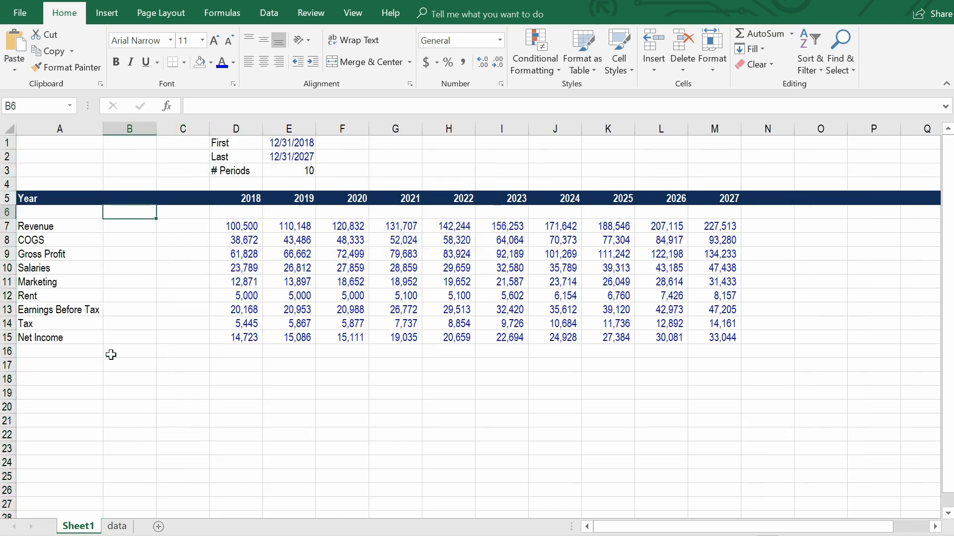
{"action": "type", "text": "Total"}
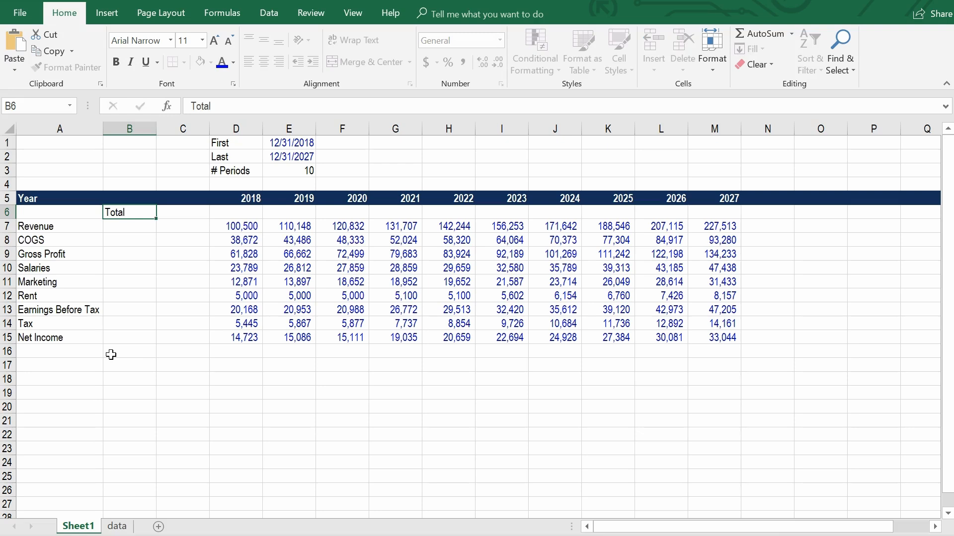
{"action": "key", "text": "Tab"}
{"action": "type", "text": "A"}
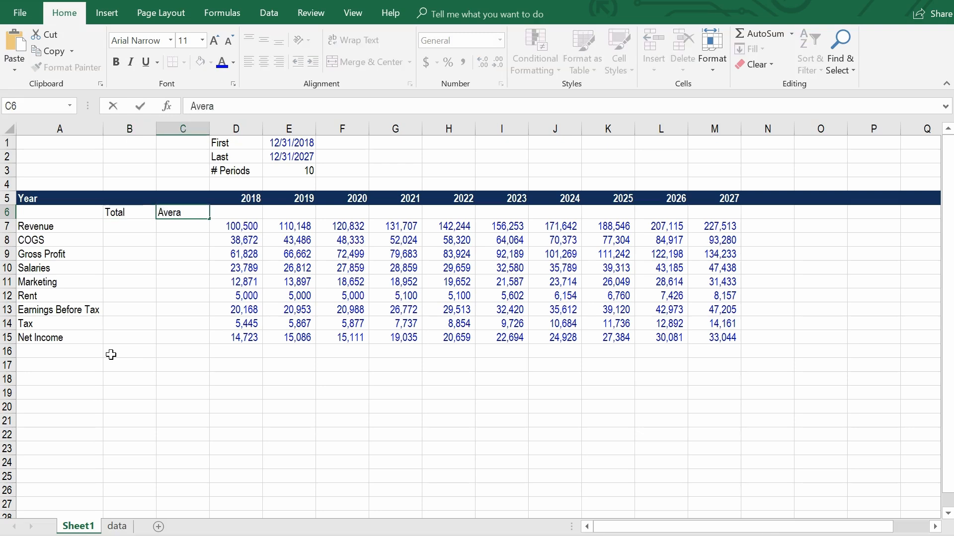
{"action": "key", "text": "Return"}
Add the input labels Total in G1 and Average in G2, beside the date inputs.
{"action": "key", "text": "Right"}
{"action": "key", "text": "Up"}
{"action": "key", "text": "Right"}
{"action": "key", "text": "Up"}
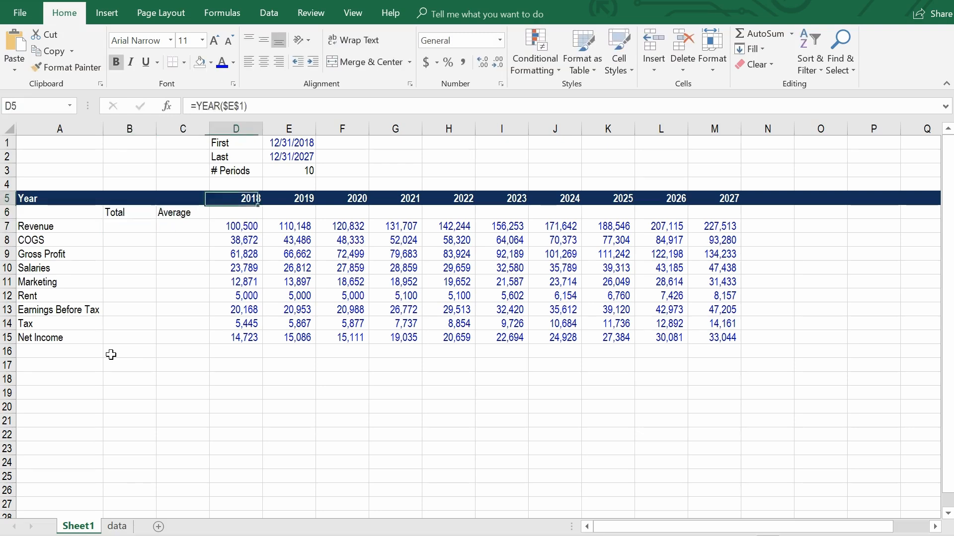
{"action": "key", "text": "Up"}
{"action": "key", "text": "Up"}
{"action": "key", "text": "Up"}
{"action": "key", "text": "Up"}
{"action": "key", "text": "Right"}
{"action": "key", "text": "Right"}
{"action": "key", "text": "Right"}
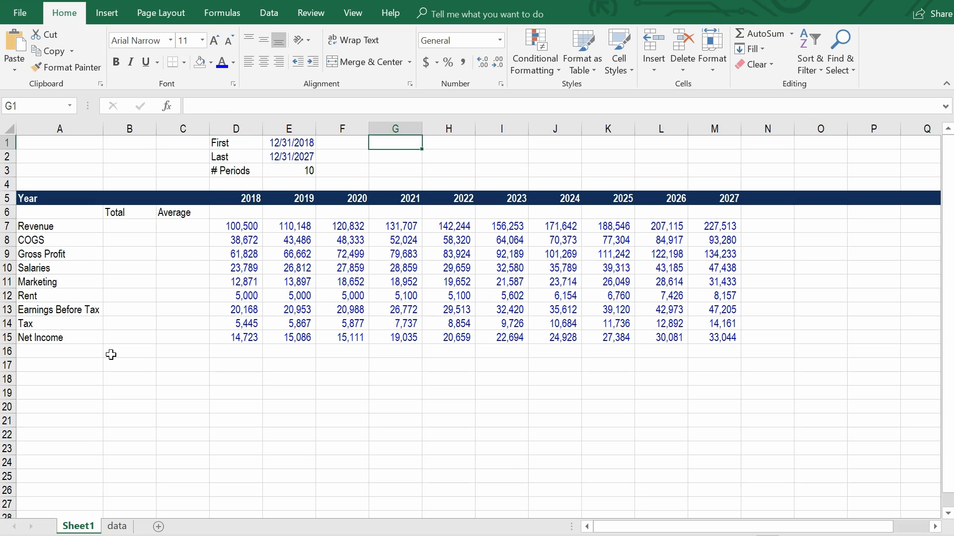
{"action": "type", "text": "Total"}
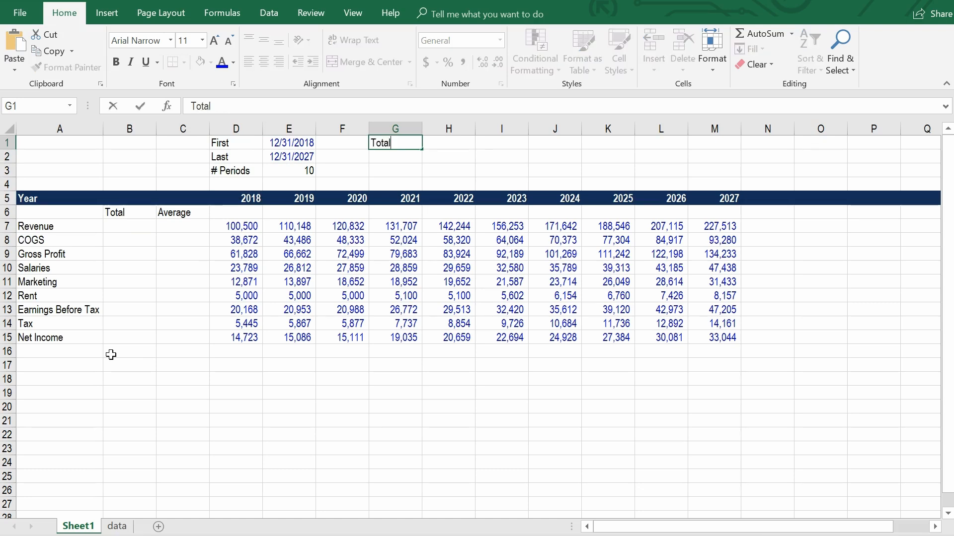
{"action": "key", "text": "Return"}
{"action": "type", "text": "Average"}
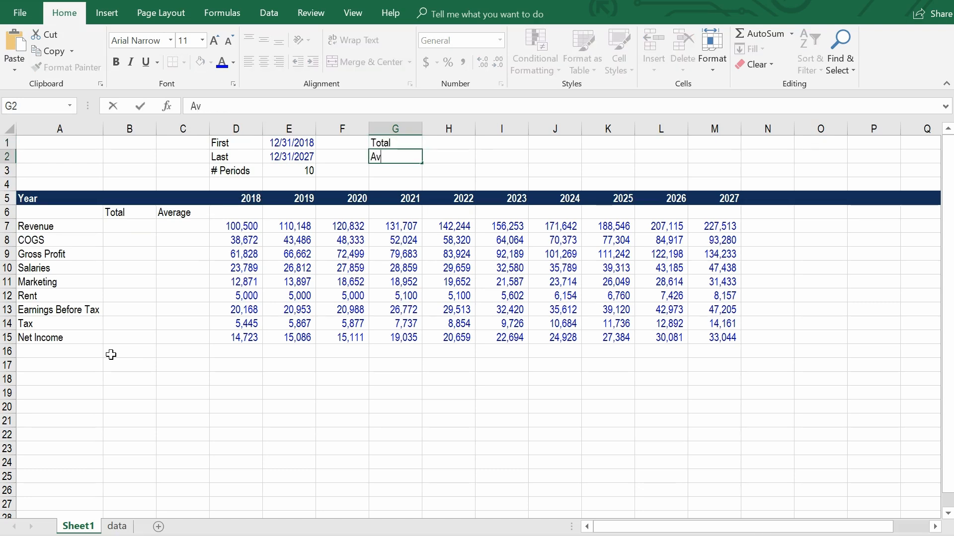
{"action": "key", "text": "Return"}
Enter 3 as the number of periods for both Total and Average in H1 and H2.
{"action": "key", "text": "Up"}
{"action": "key", "text": "Right"}
{"action": "key", "text": "Up"}
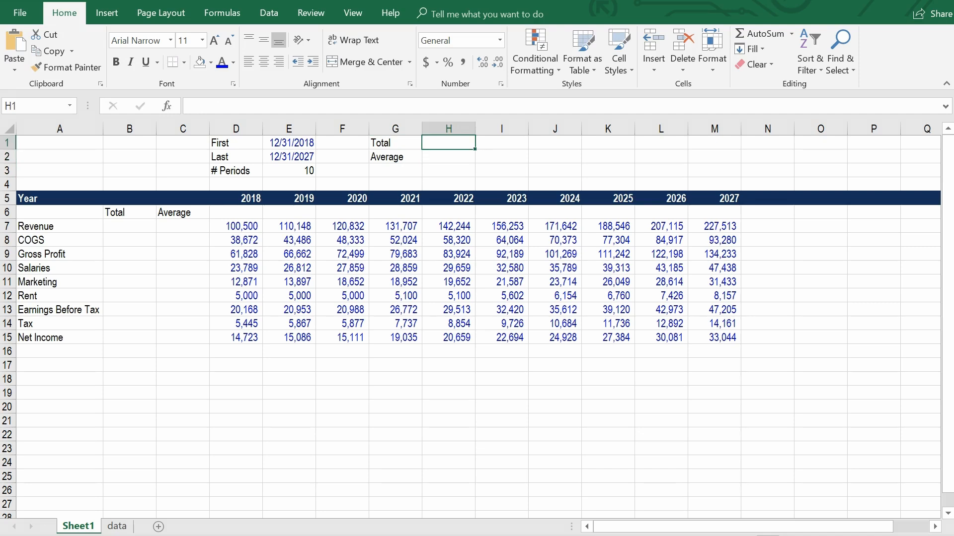
{"action": "type", "text": "3"}
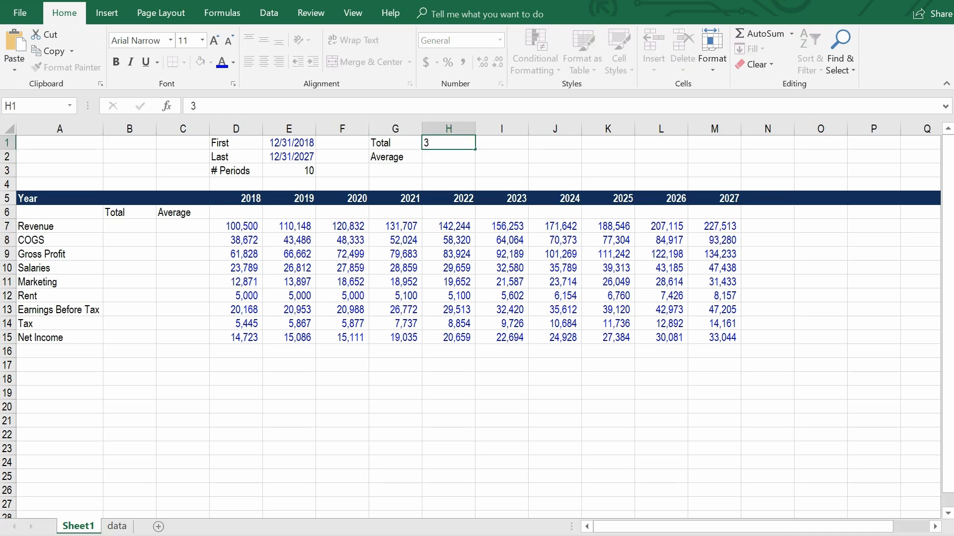
{"action": "key", "text": "Return"}
{"action": "type", "text": "3"}
{"action": "key", "text": "Return"}
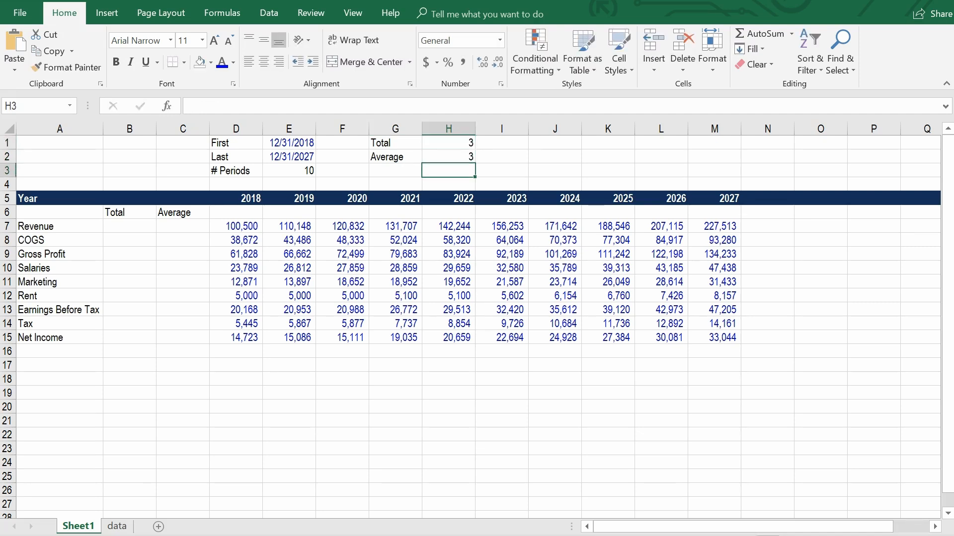
Color the font of the period inputs in H1:H2 blue, using the recently used blue.
{"action": "key", "text": "Up"}
{"action": "key", "text": "shift+Up"}
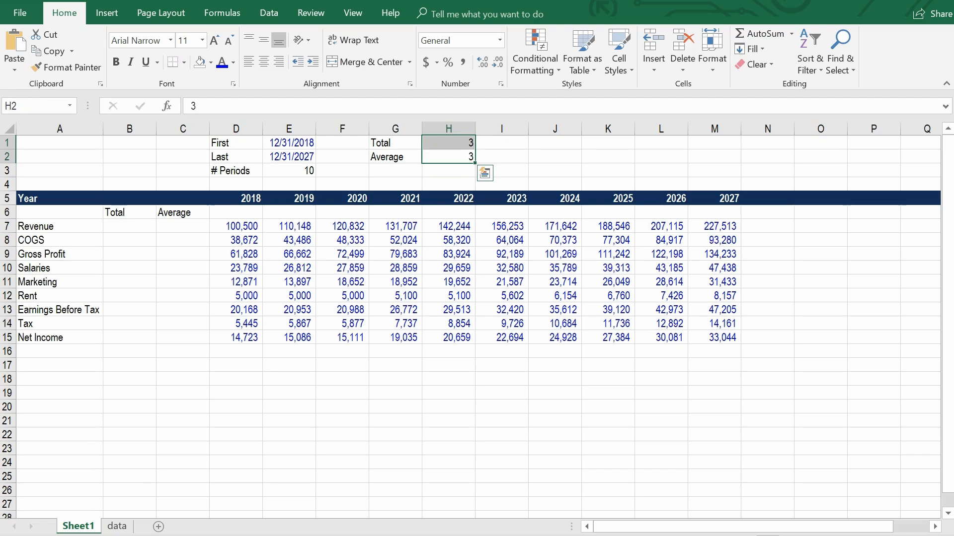
{"action": "key", "text": "alt"}
{"action": "key", "text": "h"}
{"action": "key", "text": "f"}
{"action": "key", "text": "c"}
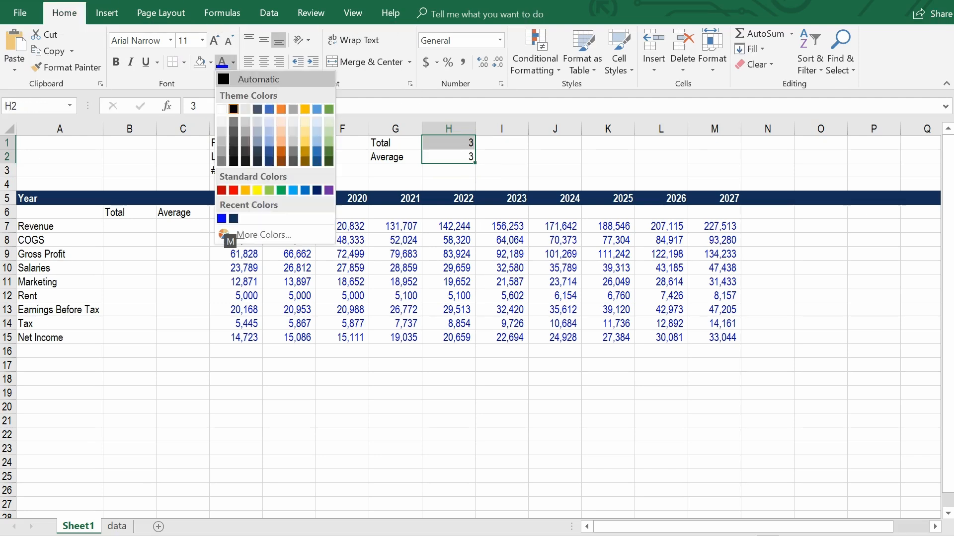
{"action": "key", "text": "Up"}
{"action": "key", "text": "Up"}
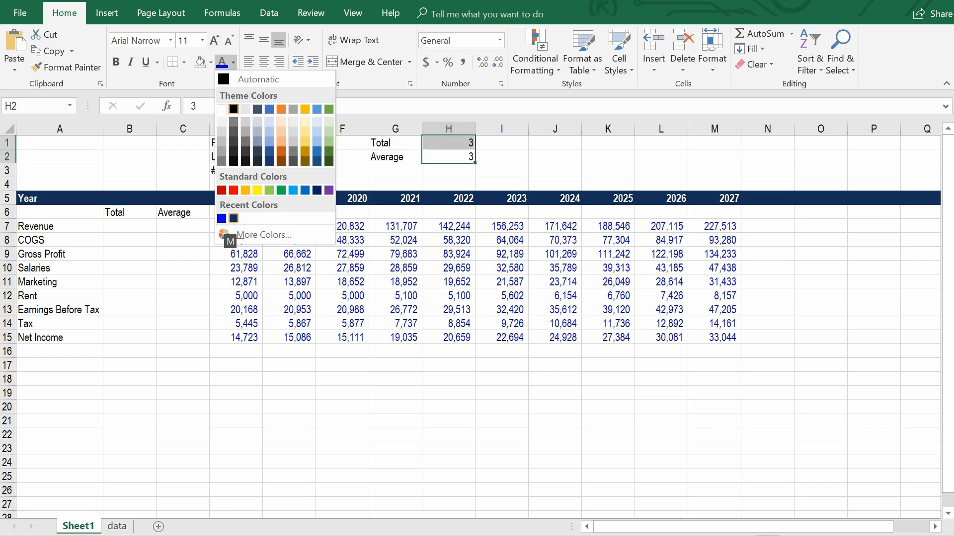
{"action": "key", "text": "Escape"}
Start the Revenue total in B7 as a SUM from D7 to an OFFSET function: =sum(D7:offset(.
{"action": "key", "text": "Down"}
{"action": "key", "text": "Down"}
{"action": "key", "text": "Left"}
{"action": "key", "text": "Left"}
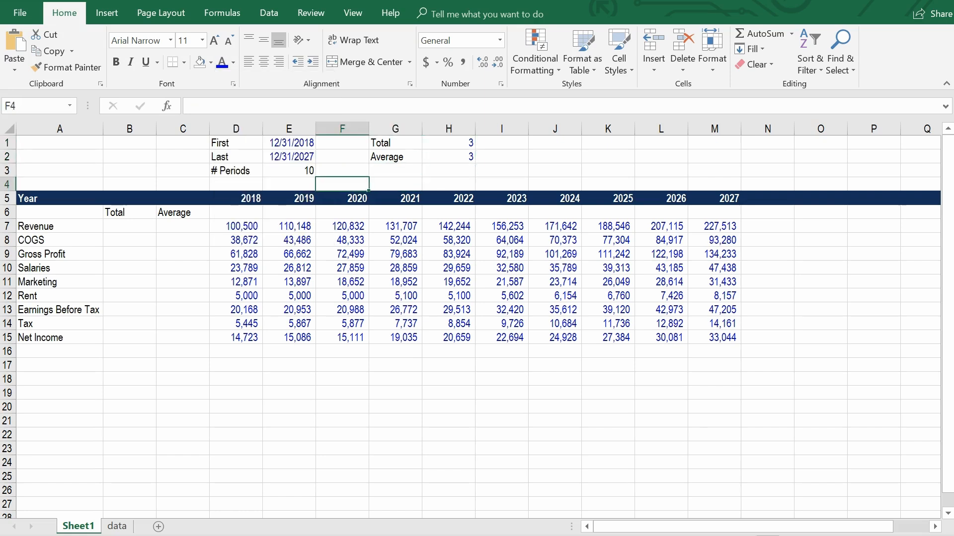
{"action": "key", "text": "Left"}
{"action": "key", "text": "Left"}
{"action": "key", "text": "Down"}
{"action": "key", "text": "Left"}
{"action": "key", "text": "Left"}
{"action": "key", "text": "Down"}
{"action": "key", "text": "Down"}
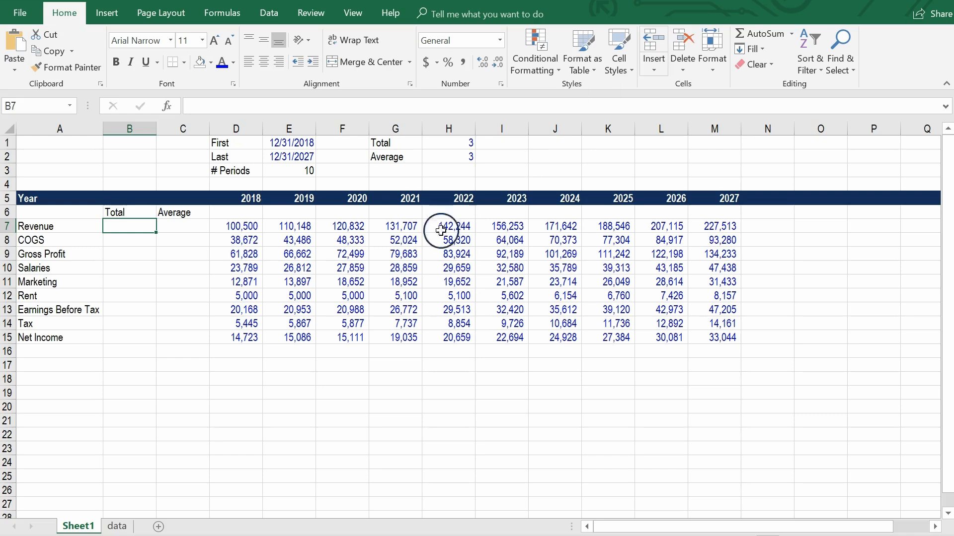
{"action": "left_click_drag", "start_coordinate": [448, 146], "coordinate": [451, 157]}
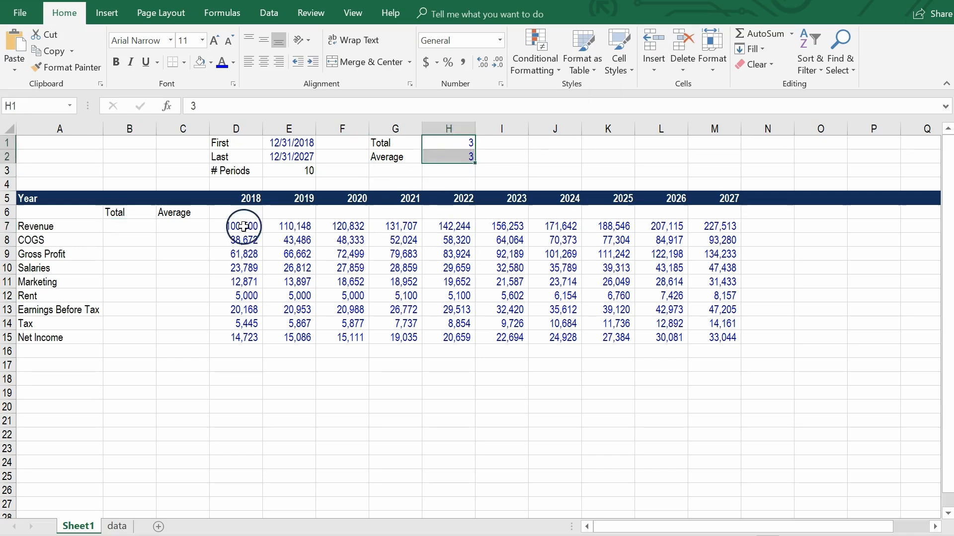
{"action": "left_click", "coordinate": [129, 226]}
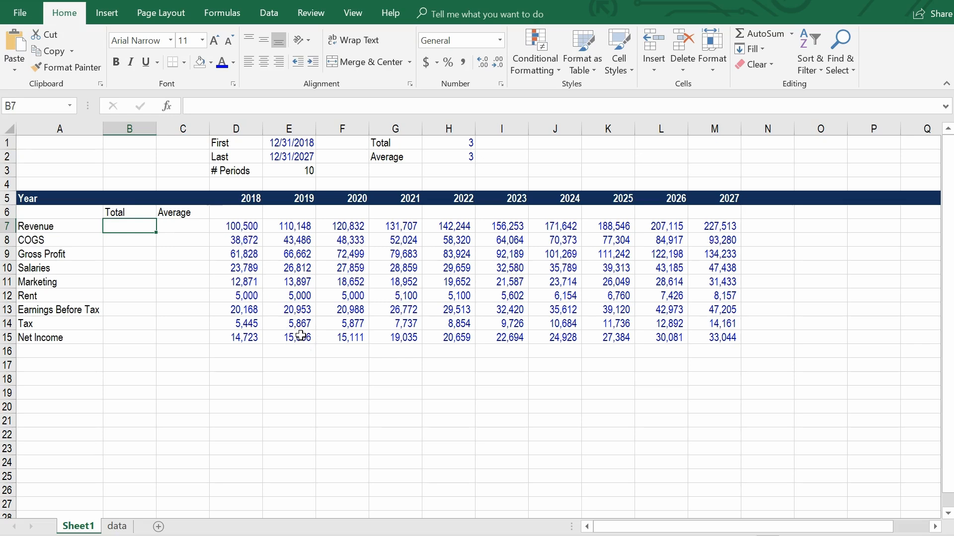
{"action": "type", "text": "=sum("}
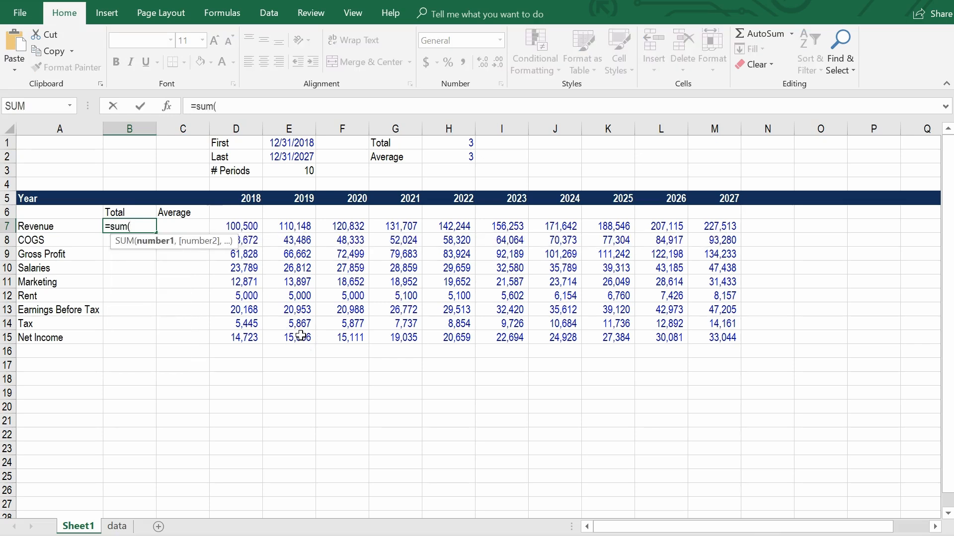
{"action": "key", "text": "Right"}
{"action": "key", "text": "Right"}
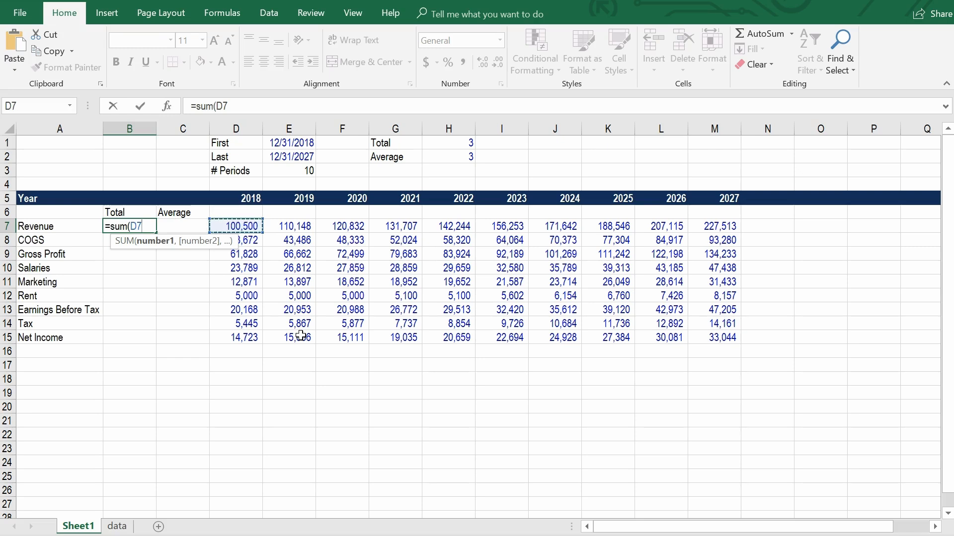
{"action": "type", "text": ":"}
{"action": "key", "text": "BackSpace"}
{"action": "key", "text": "BackSpace"}
{"action": "type", "text": "of"}
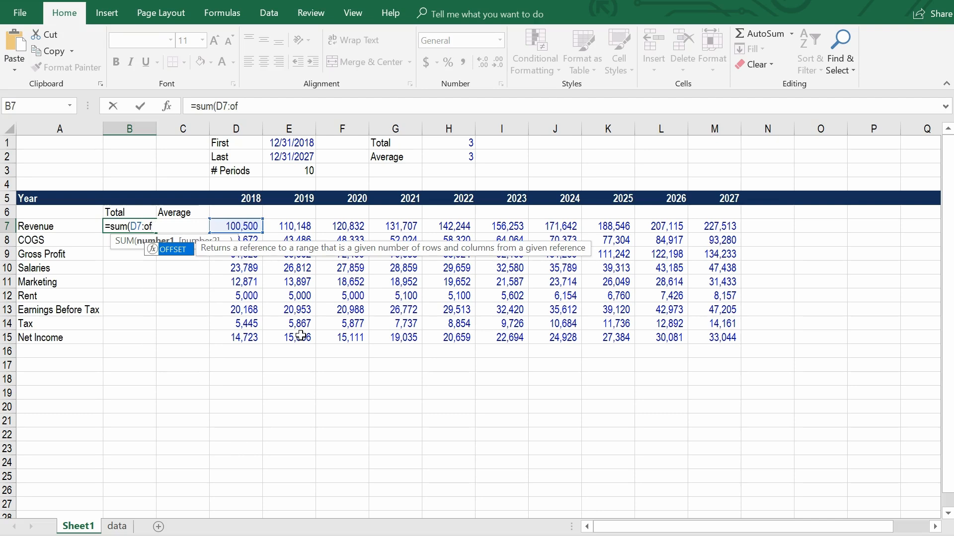
{"action": "type", "text": "fset("}
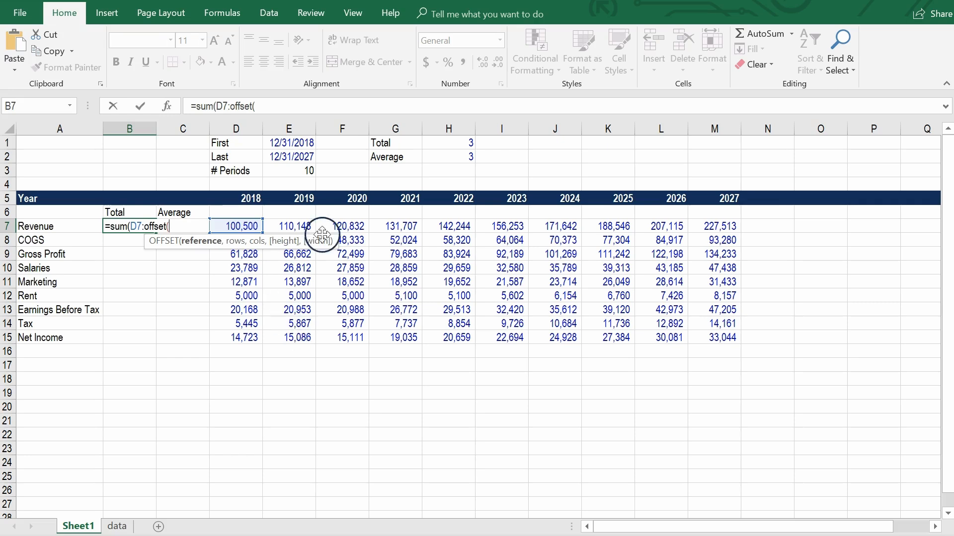
Complete the OFFSET in the B7 total with reference D7, 0 rows and $H$1-1 columns, and enter the formula.
{"action": "left_click", "coordinate": [236, 224]}
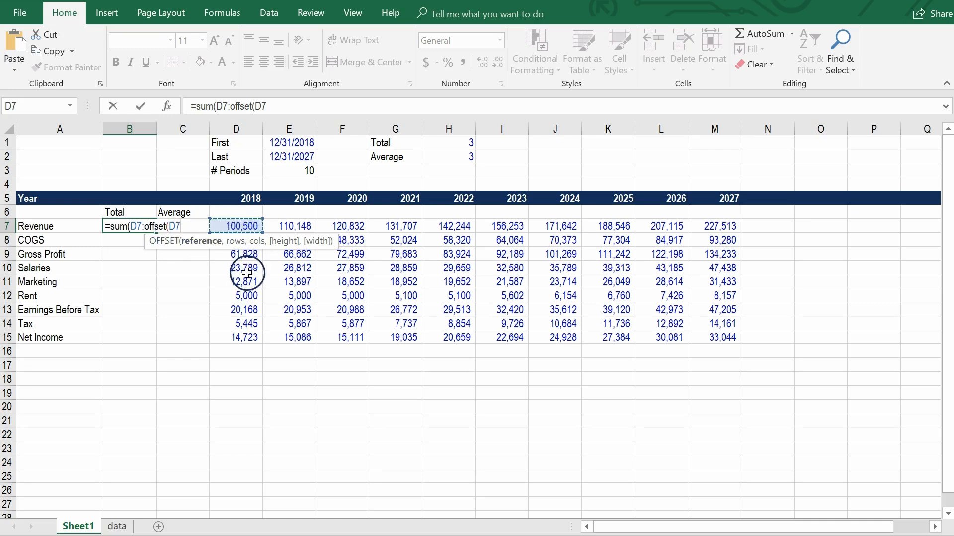
{"action": "type", "text": ","}
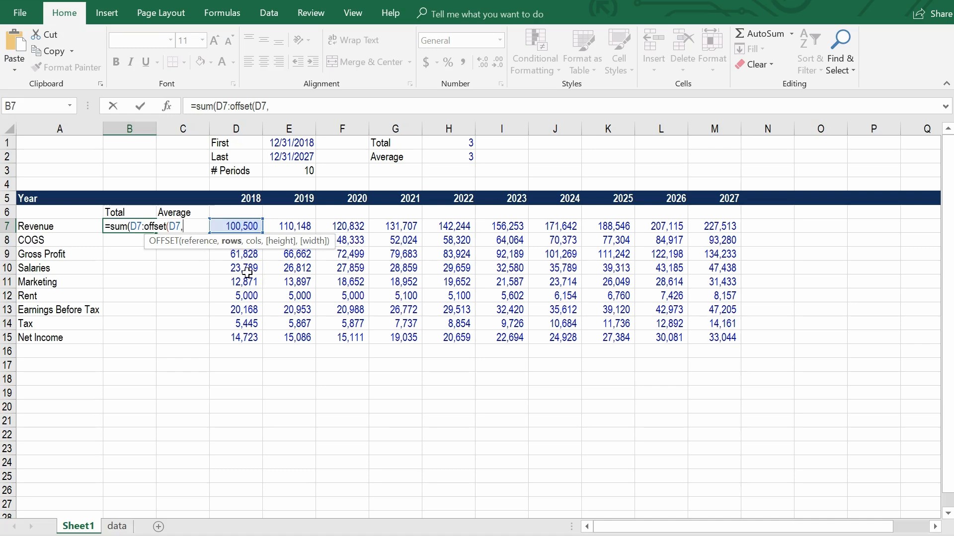
{"action": "type", "text": "0,"}
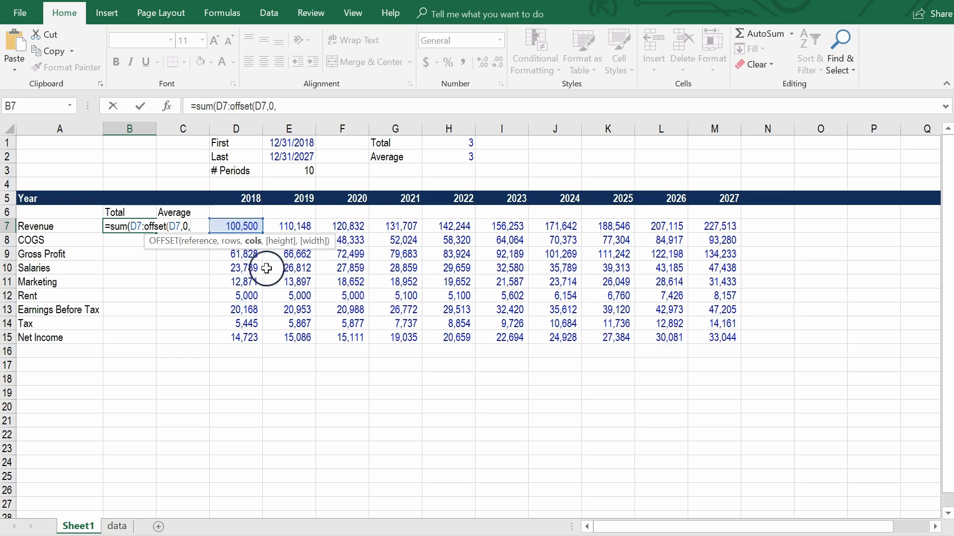
{"action": "left_click", "coordinate": [448, 147]}
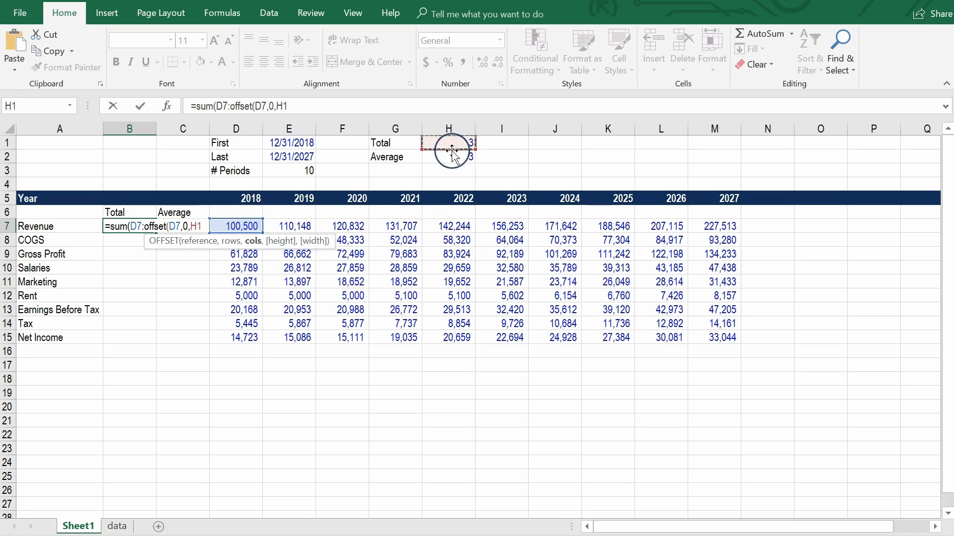
{"action": "key", "text": "F4"}
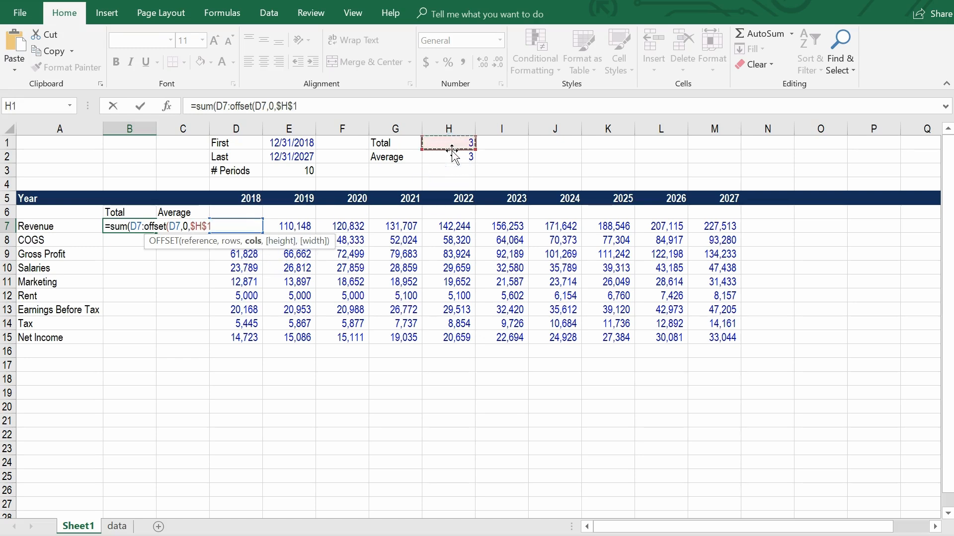
{"action": "type", "text": "-1)"}
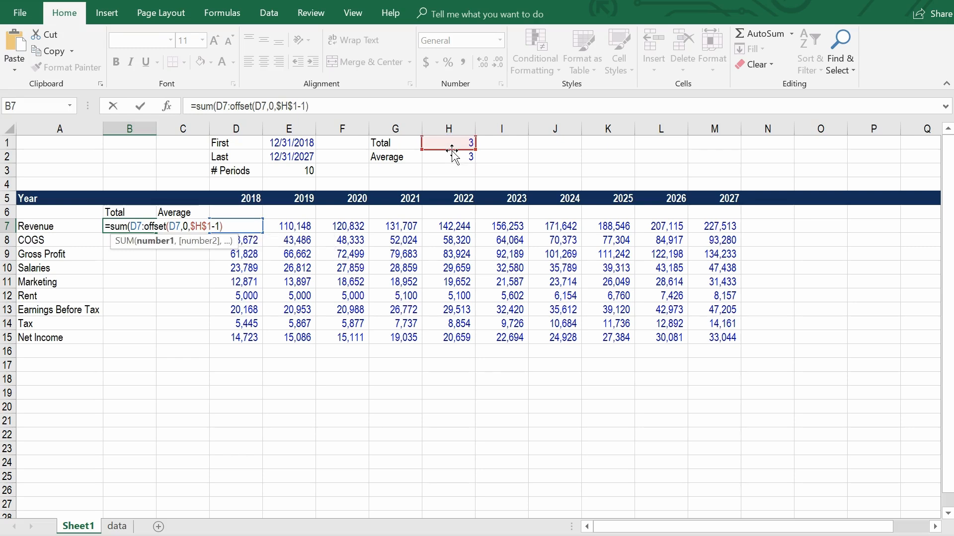
{"action": "type", "text": ")"}
{"action": "key", "text": "Return"}
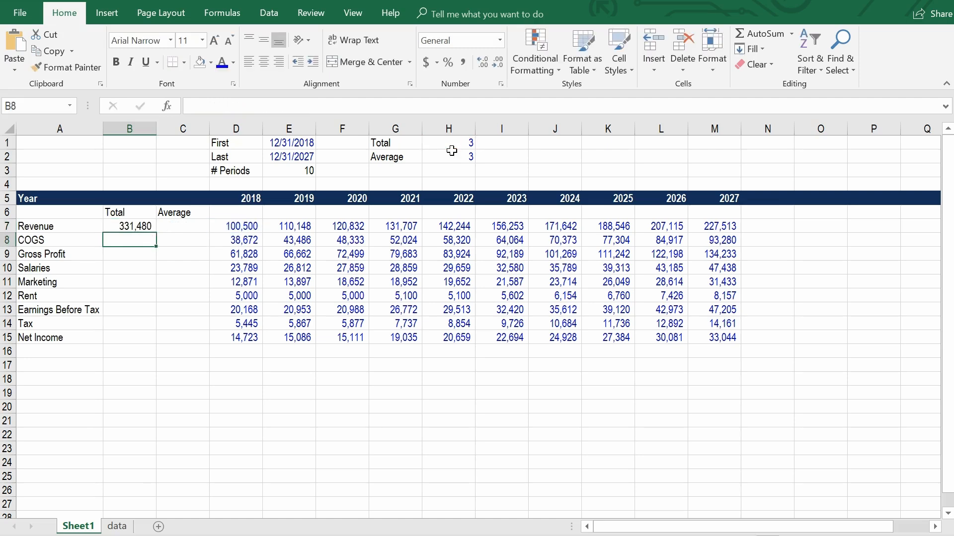
Enter a check formula in C7 that sums the first three Revenue years: =sum(D7:F7).
{"action": "key", "text": "Up"}
{"action": "key", "text": "Right"}
{"action": "type", "text": "="}
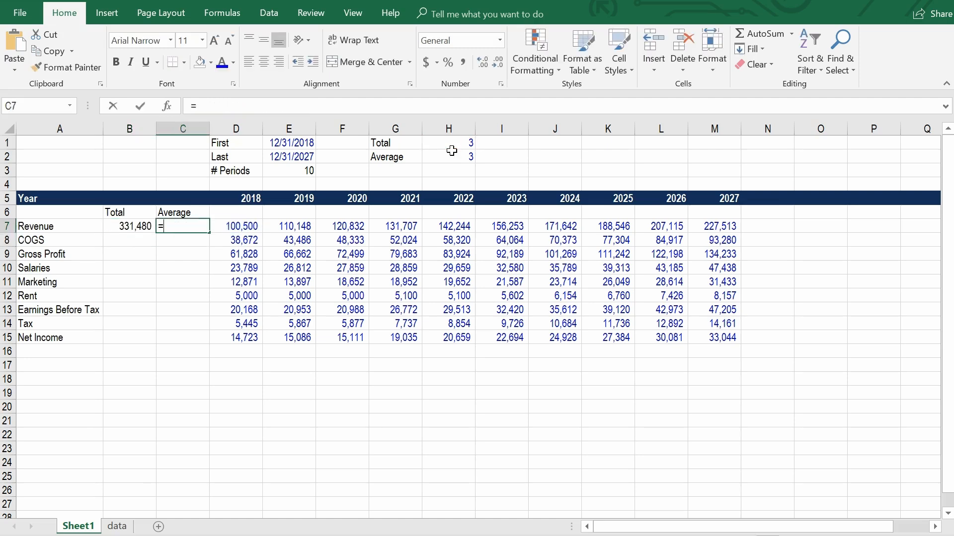
{"action": "type", "text": "sum("}
{"action": "key", "text": "Right"}
{"action": "key", "text": "shift+Right"}
{"action": "key", "text": "shift+Right"}
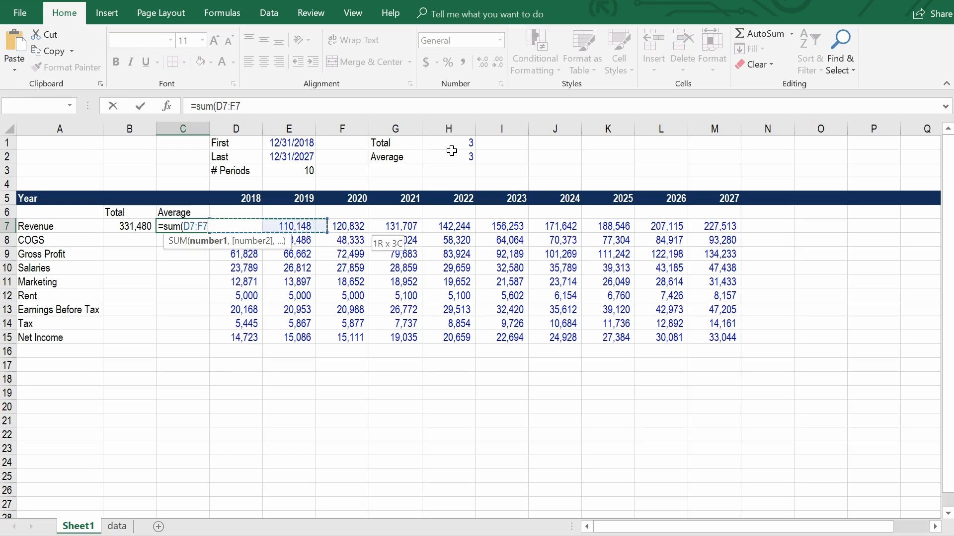
{"action": "type", "text": ")"}
{"action": "key", "text": "Return"}
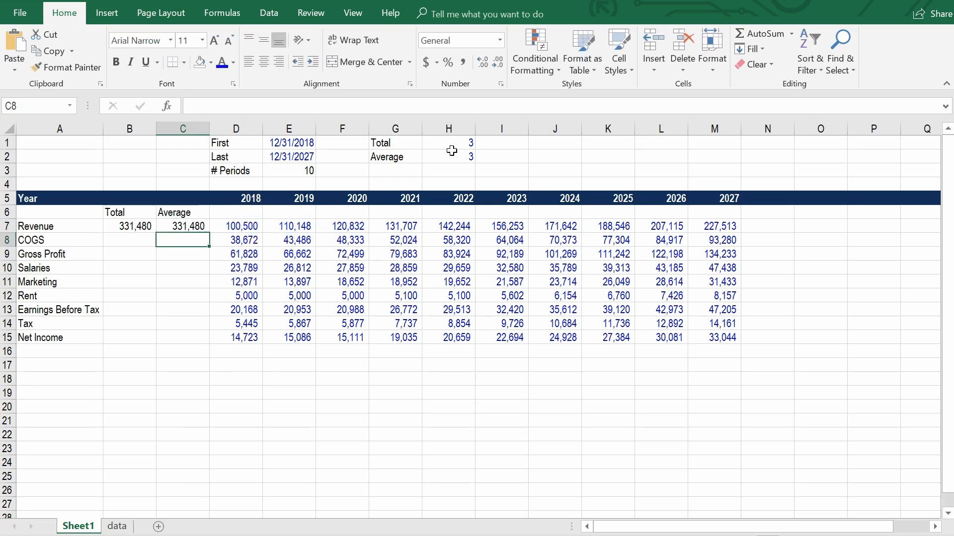
Set the Total periods in H1 to 5 and extend the check sum in C7 to D7:H7.
{"action": "left_click", "coordinate": [449, 140]}
{"action": "type", "text": "5"}
{"action": "key", "text": "Return"}
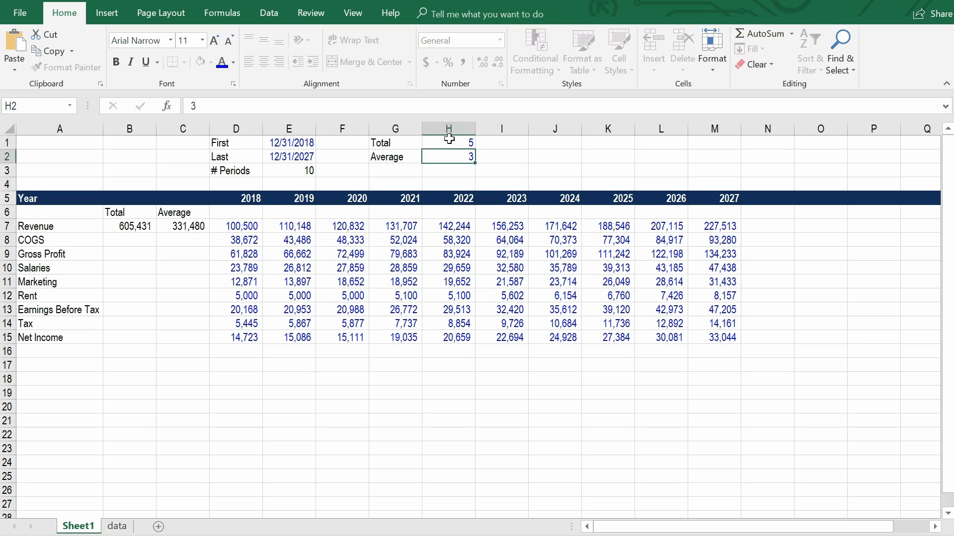
{"action": "left_click", "coordinate": [191, 225]}
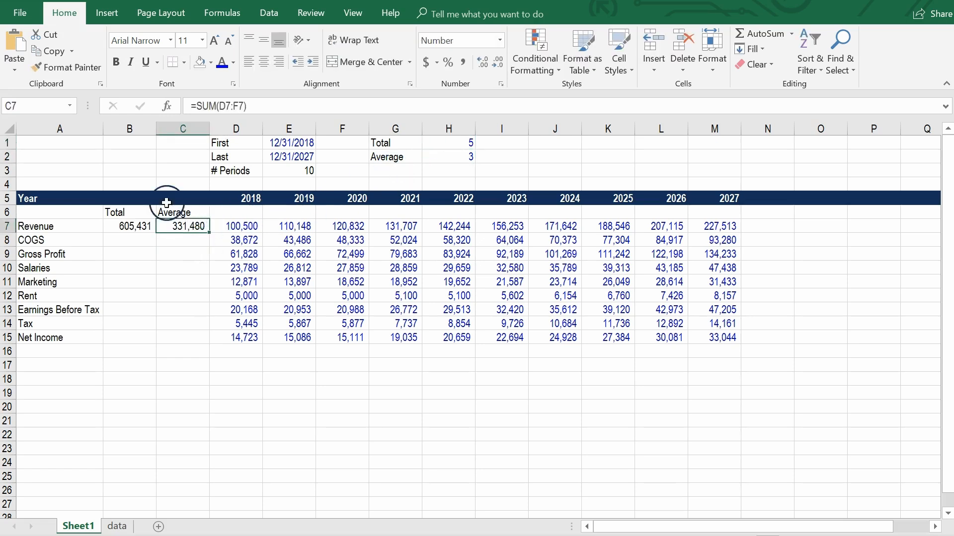
{"action": "double_click", "coordinate": [204, 228]}
{"action": "left_click_drag", "start_coordinate": [369, 231], "coordinate": [464, 222]}
{"action": "key", "text": "Return"}
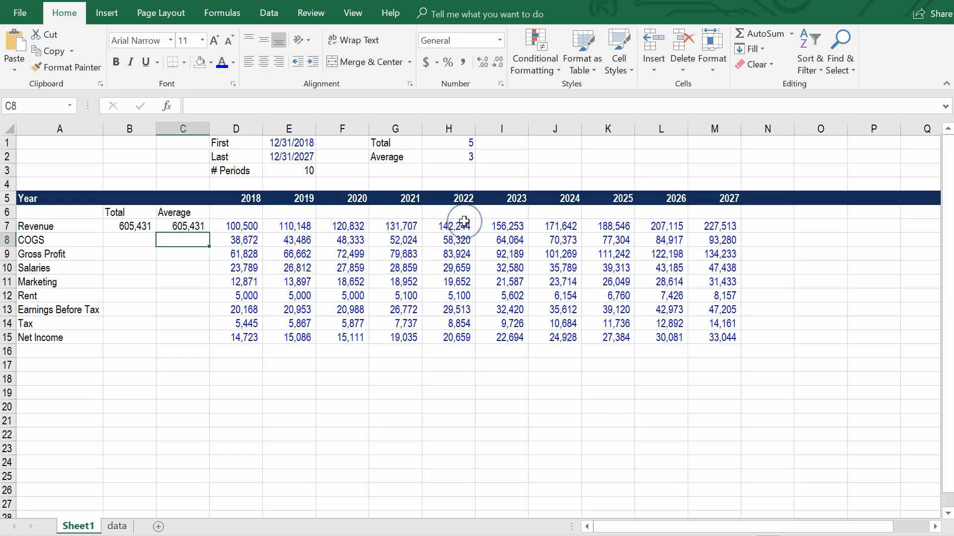
Test the Revenue total with a single period by setting H1 to 1.
{"action": "left_click", "coordinate": [444, 152]}
{"action": "left_click", "coordinate": [441, 141]}
{"action": "type", "text": "1"}
{"action": "key", "text": "Return"}
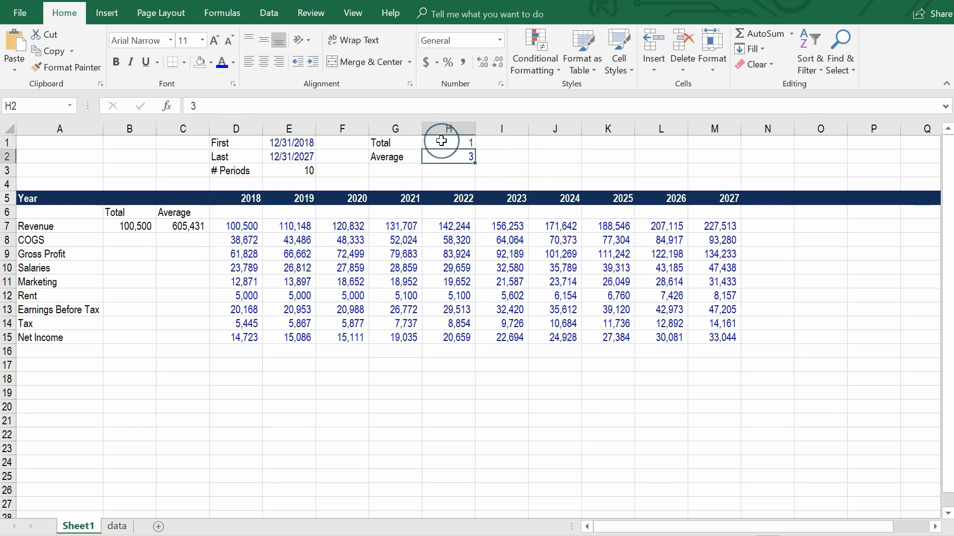
Delete the check sum from the Revenue row's Average cell, C7.
{"action": "key", "text": "Down"}
{"action": "key", "text": "Left"}
{"action": "key", "text": "Down"}
{"action": "key", "text": "Down"}
{"action": "key", "text": "Left"}
{"action": "key", "text": "Left"}
{"action": "key", "text": "Left"}
{"action": "key", "text": "Down"}
{"action": "key", "text": "Down"}
{"action": "key", "text": "Left"}
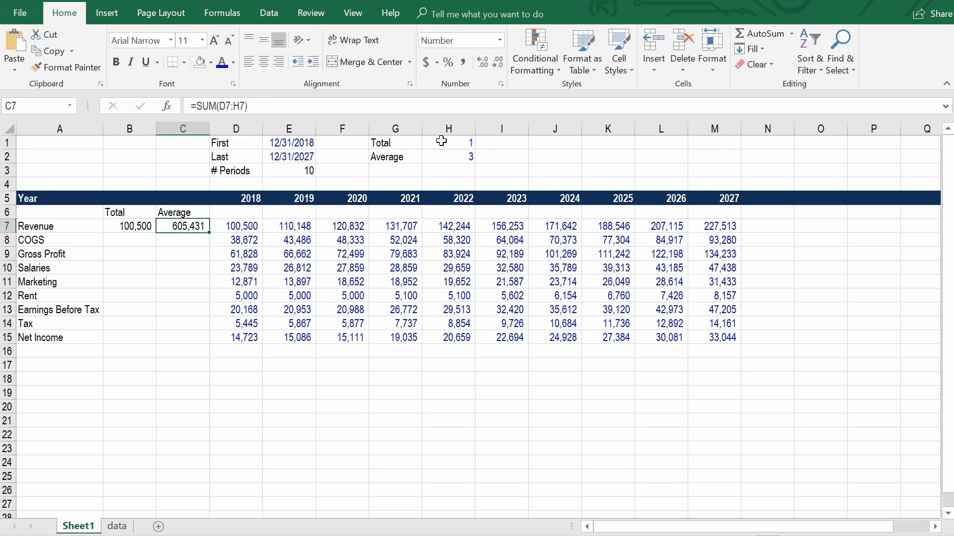
{"action": "key", "text": "Delete"}
Set the number of Total periods in H1 back to 3.
{"action": "key", "text": "Up"}
{"action": "key", "text": "Up"}
{"action": "key", "text": "Right"}
{"action": "key", "text": "Up"}
{"action": "key", "text": "Up"}
{"action": "key", "text": "Up"}
{"action": "key", "text": "Up"}
{"action": "key", "text": "Right"}
{"action": "key", "text": "Right"}
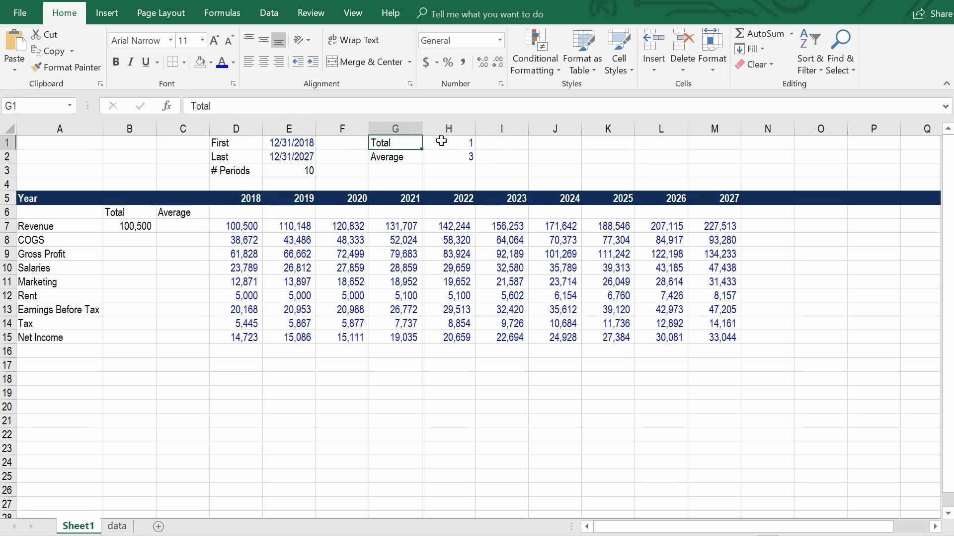
{"action": "key", "text": "Right"}
{"action": "type", "text": "3"}
{"action": "key", "text": "Return"}
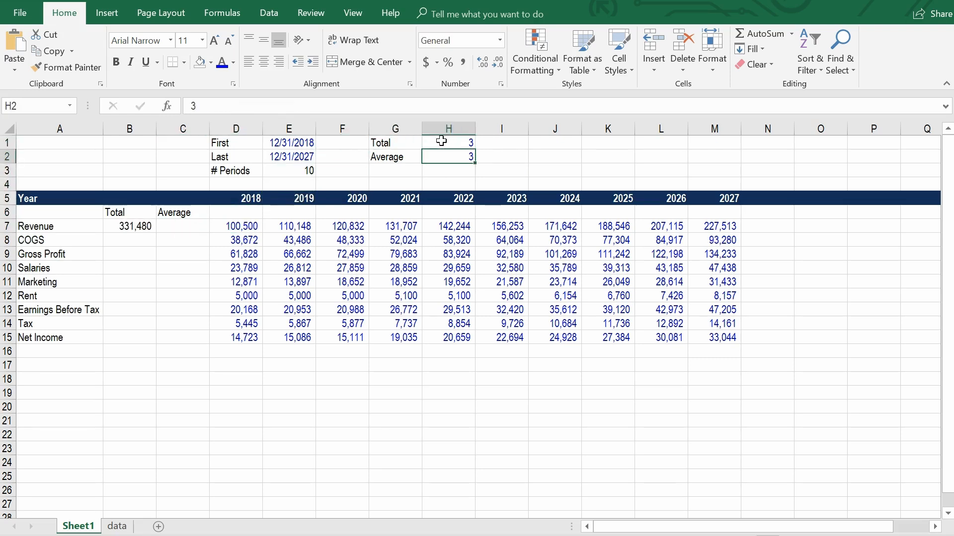
Start the Revenue average in C7 as an AVERAGE from D7 to an OFFSET function: =average(D7:offset(.
{"action": "left_click", "coordinate": [138, 225]}
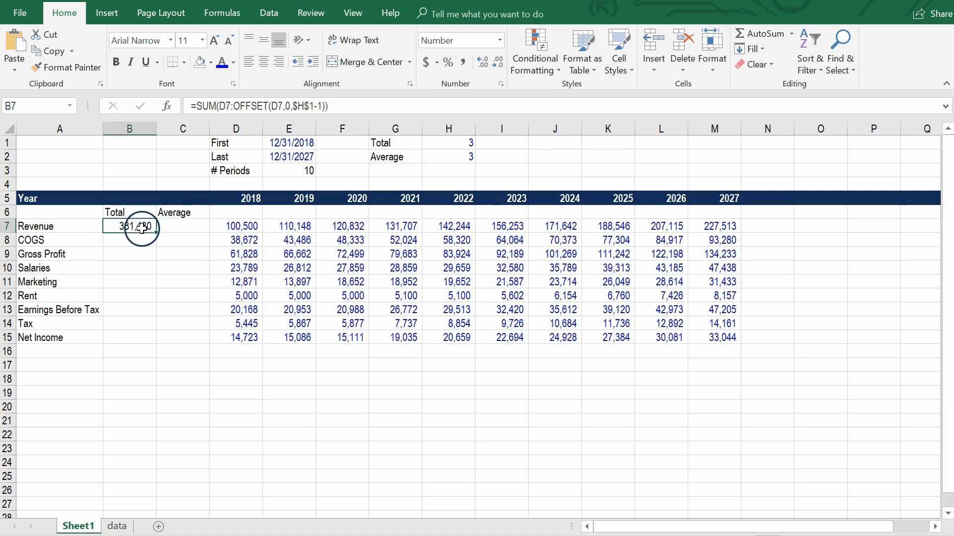
{"action": "left_click", "coordinate": [169, 226]}
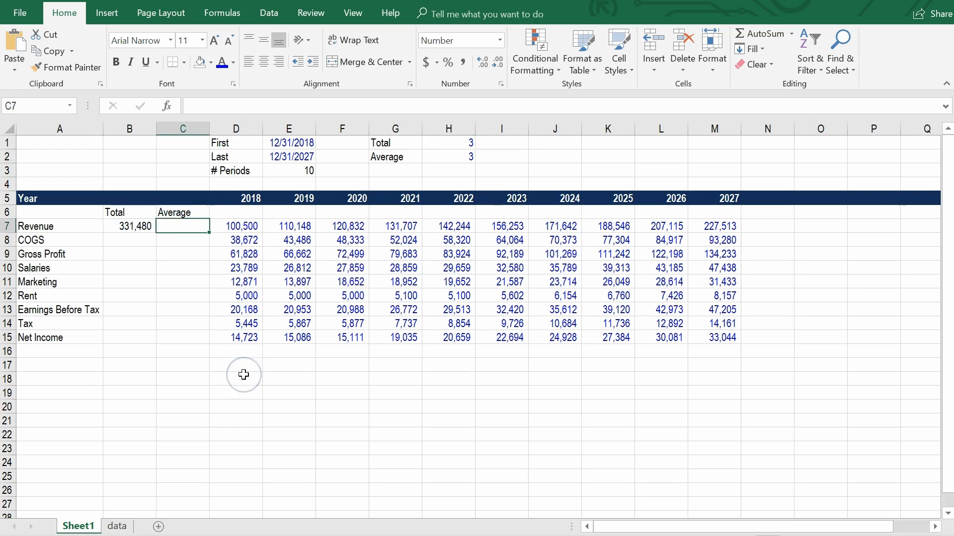
{"action": "type", "text": "="}
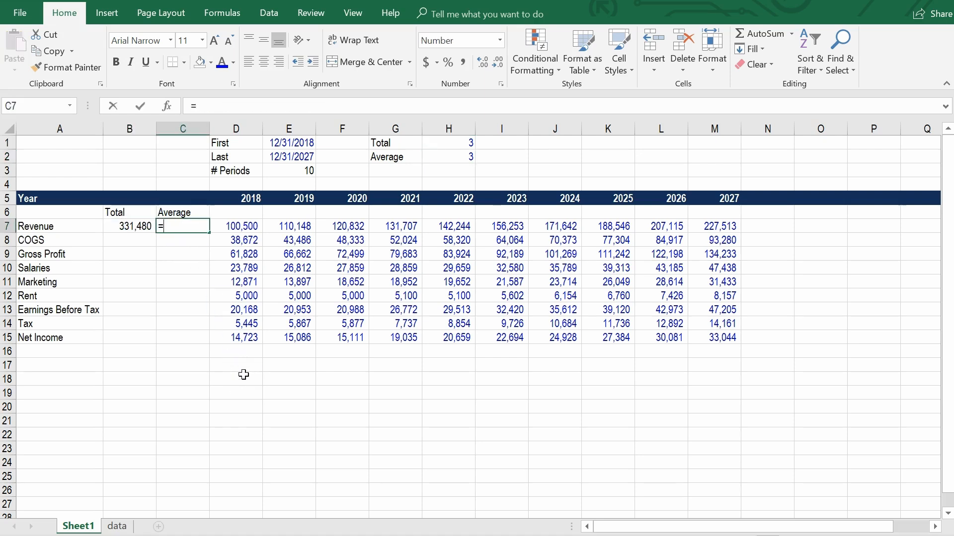
{"action": "type", "text": "average"}
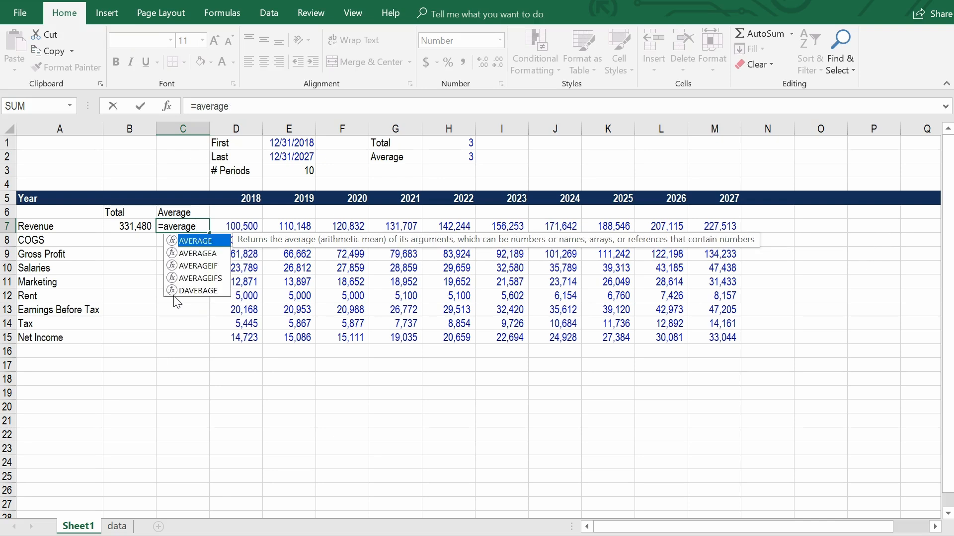
{"action": "type", "text": "("}
{"action": "key", "text": "Right"}
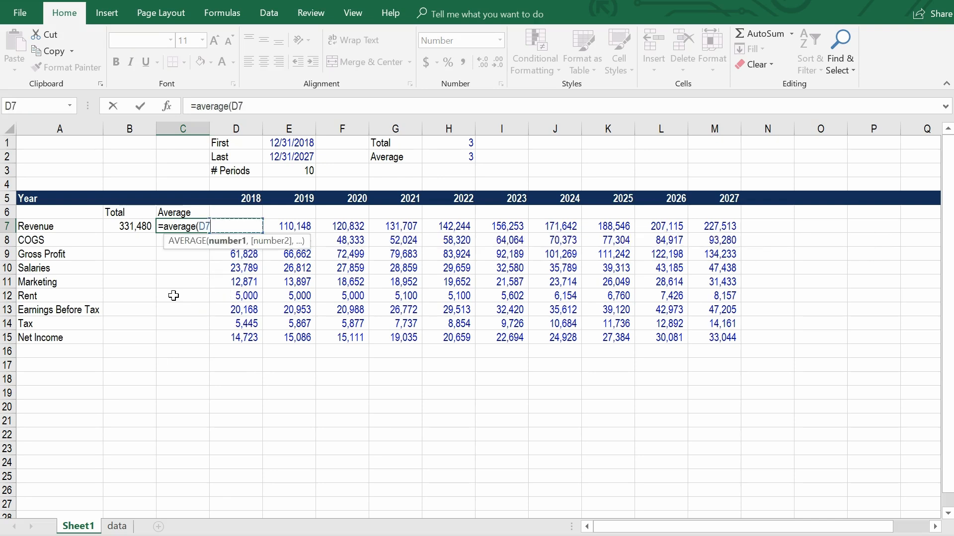
{"action": "type", "text": ":off"}
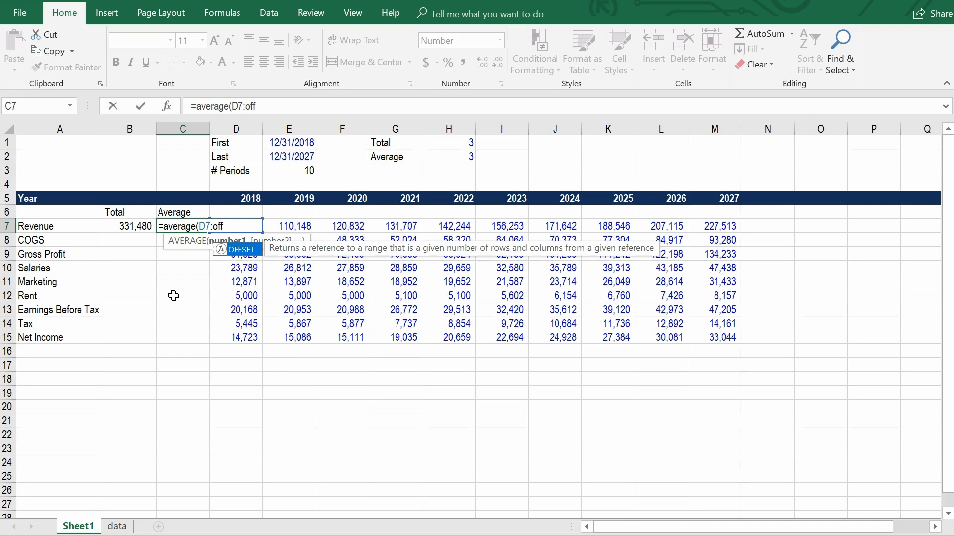
{"action": "type", "text": "set("}
Complete the OFFSET in the C7 average with reference D7, 0 rows and $H$2-1 columns, and enter the formula.
{"action": "key", "text": "Right"}
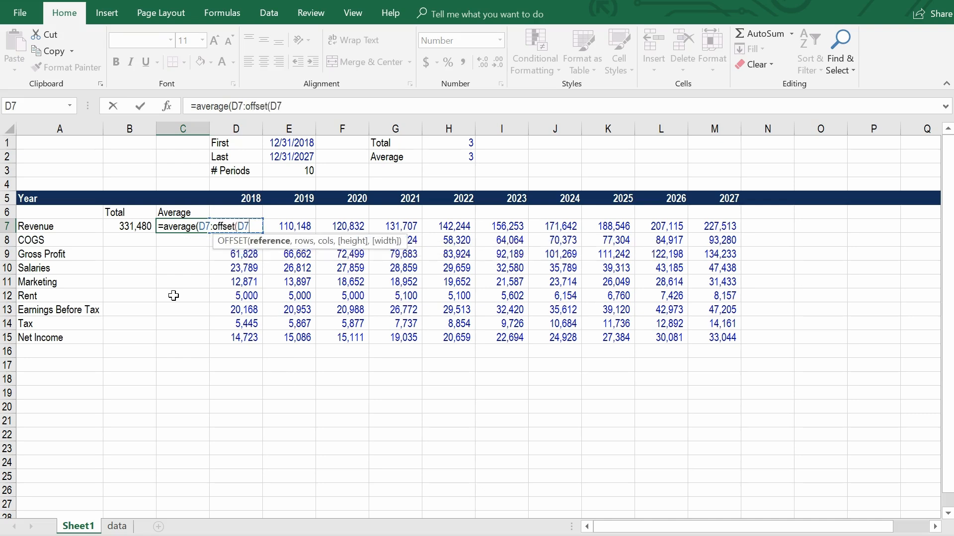
{"action": "key", "text": "Right"}
{"action": "key", "text": "Left"}
{"action": "type", "text": ","}
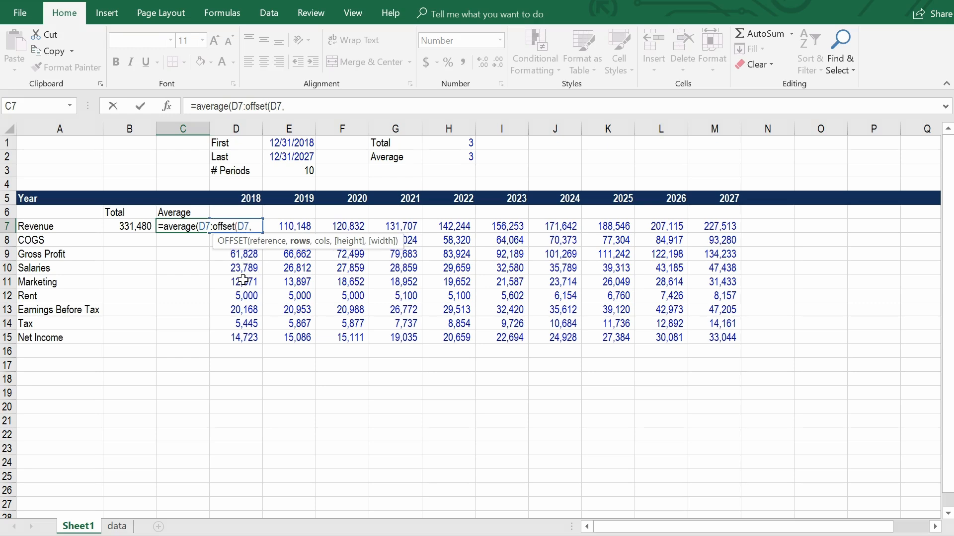
{"action": "type", "text": "0,"}
{"action": "left_click", "coordinate": [453, 156]}
{"action": "key", "text": "F4"}
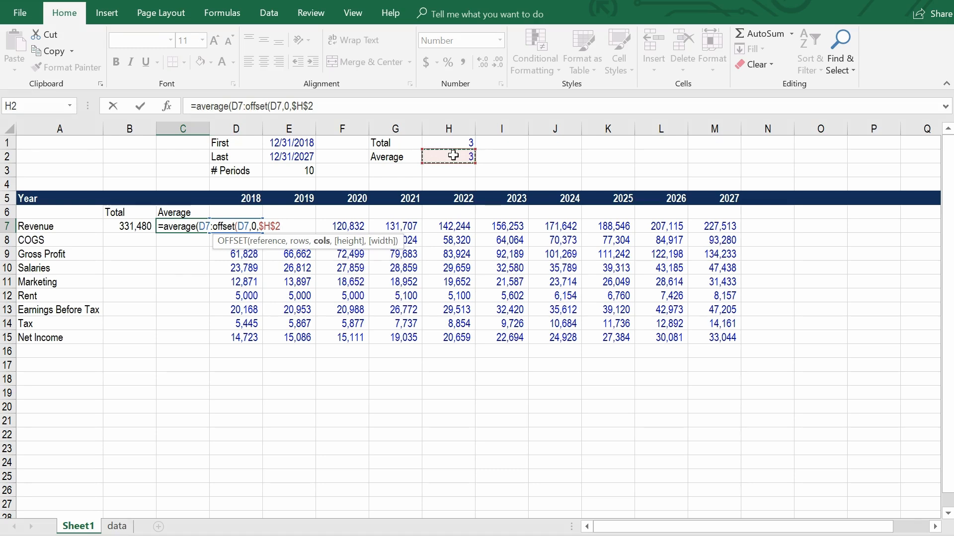
{"action": "type", "text": "-1)"}
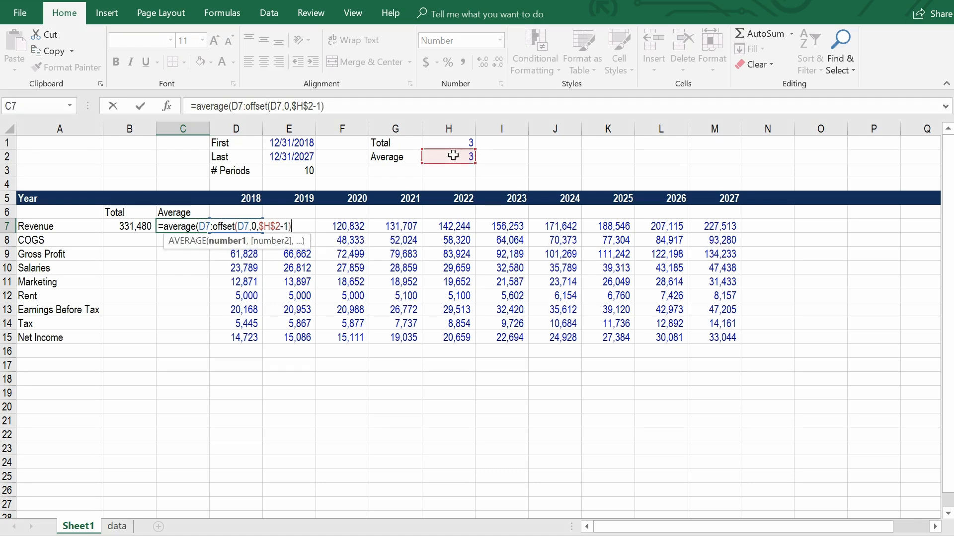
{"action": "type", "text": ")"}
{"action": "key", "text": "Return"}
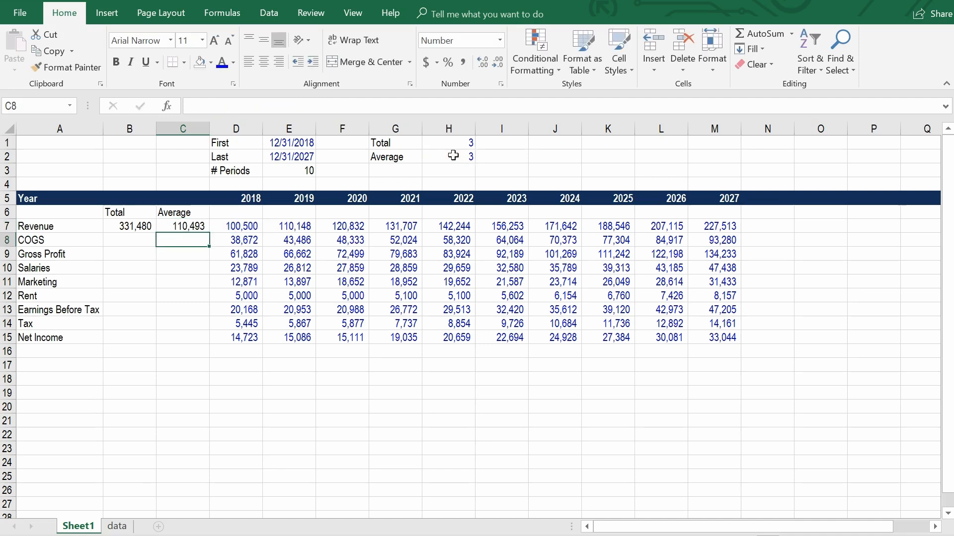
Enter a temporary check formula =average(D7:F7) in C8, compare it with the Revenue average, and delete it.
{"action": "type", "text": "=averag"}
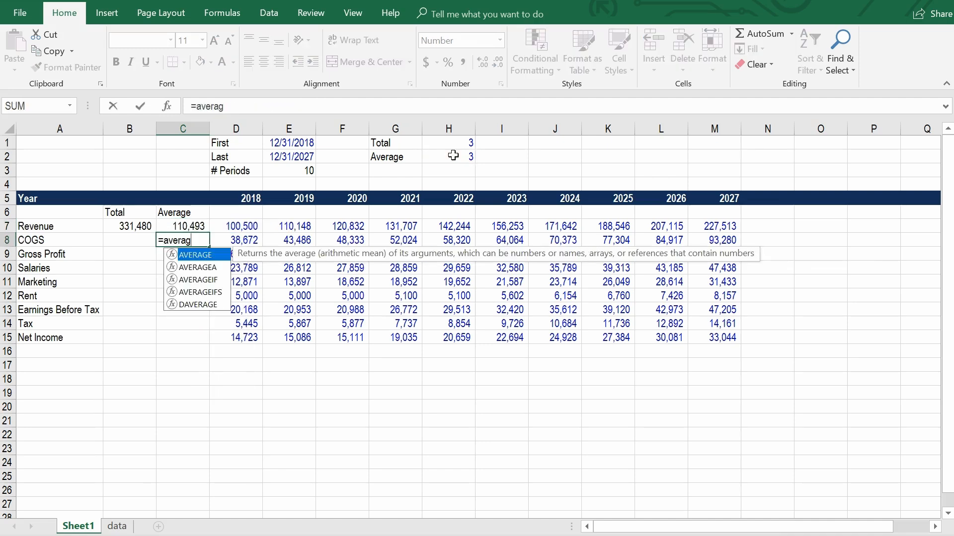
{"action": "type", "text": "e("}
{"action": "key", "text": "Up"}
{"action": "key", "text": "Right"}
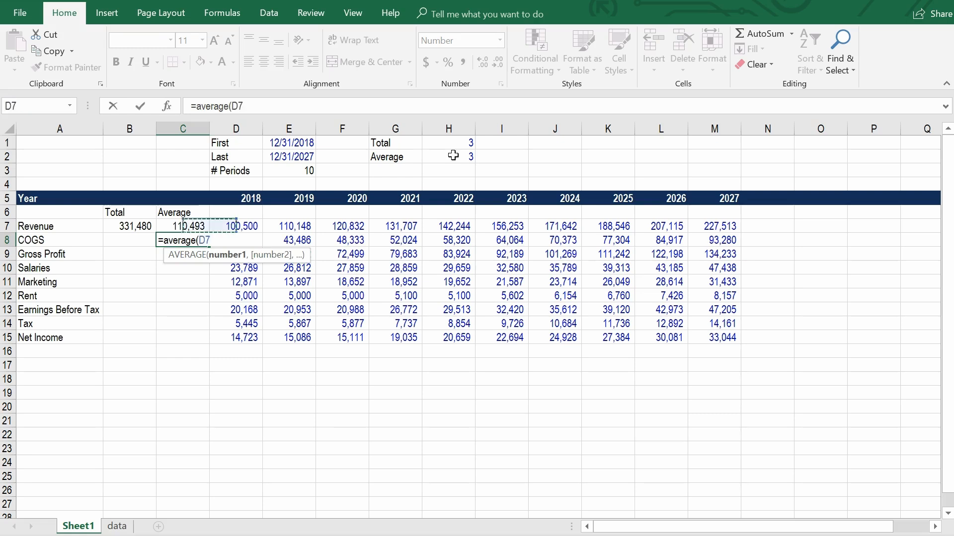
{"action": "key", "text": "shift+Right"}
{"action": "key", "text": "shift+Right"}
{"action": "key", "text": "Return"}
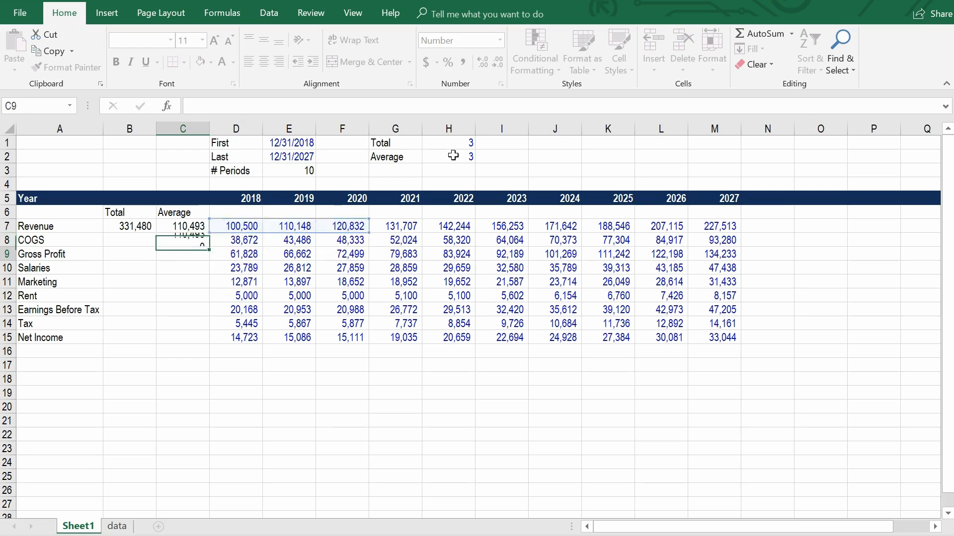
{"action": "key", "text": "Up"}
{"action": "key", "text": "Delete"}
Test the Revenue average with a single period by setting H2 to 1.
{"action": "key", "text": "Right"}
{"action": "key", "text": "Right"}
{"action": "key", "text": "Right"}
{"action": "key", "text": "Right"}
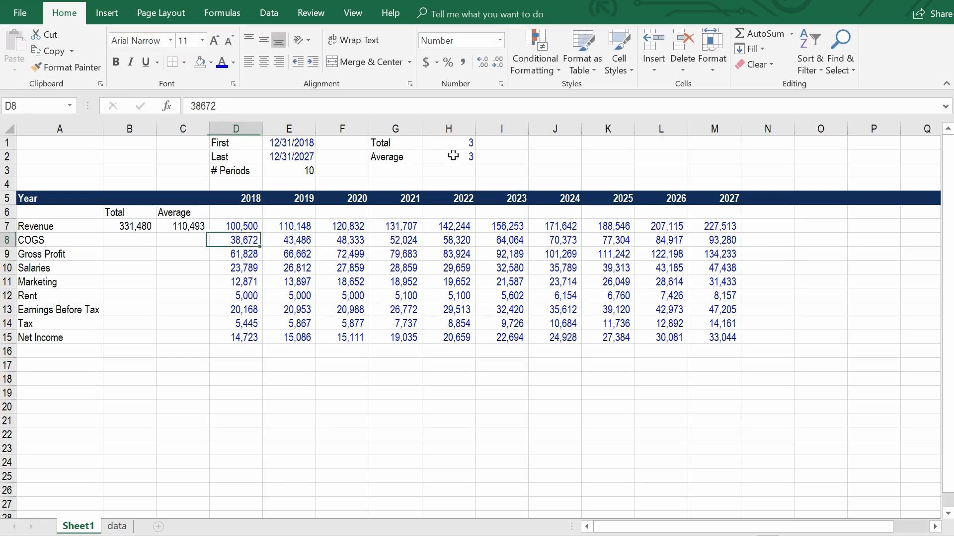
{"action": "key", "text": "Up"}
{"action": "key", "text": "Up"}
{"action": "key", "text": "Up"}
{"action": "key", "text": "Up"}
{"action": "key", "text": "Up"}
{"action": "key", "text": "Right"}
{"action": "key", "text": "Up"}
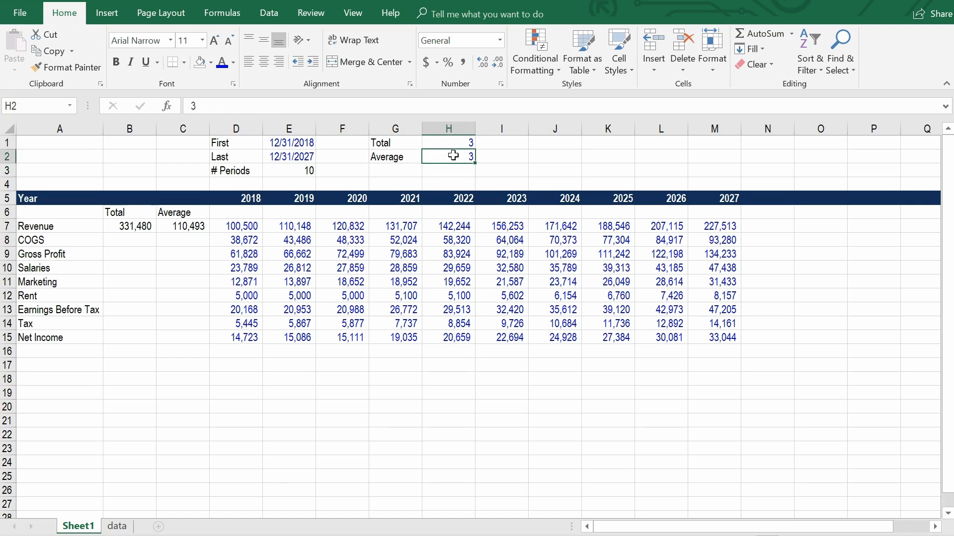
{"action": "type", "text": "1"}
{"action": "key", "text": "Return"}
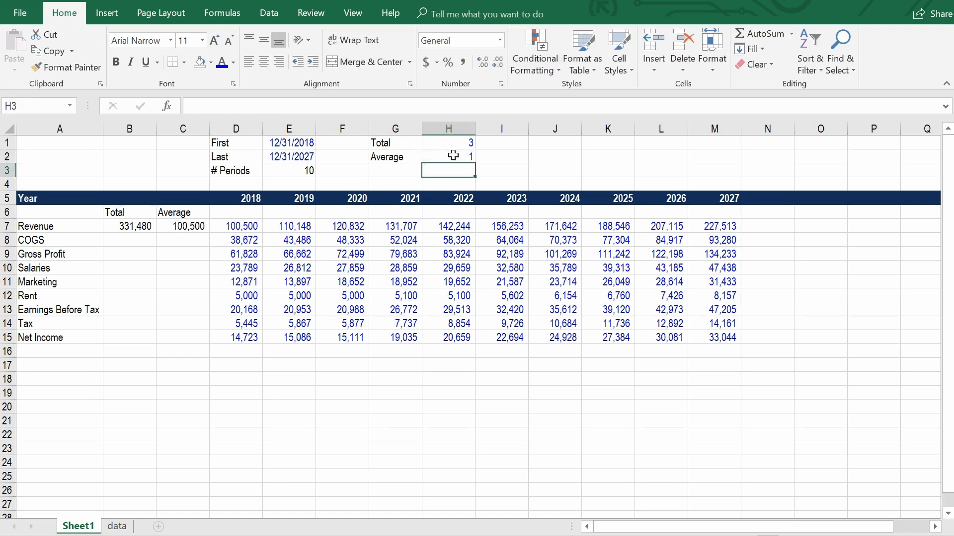
Test the Average periods in H2 with 10 and set the value back to 3.
{"action": "key", "text": "Up"}
{"action": "type", "text": "10"}
{"action": "key", "text": "Return"}
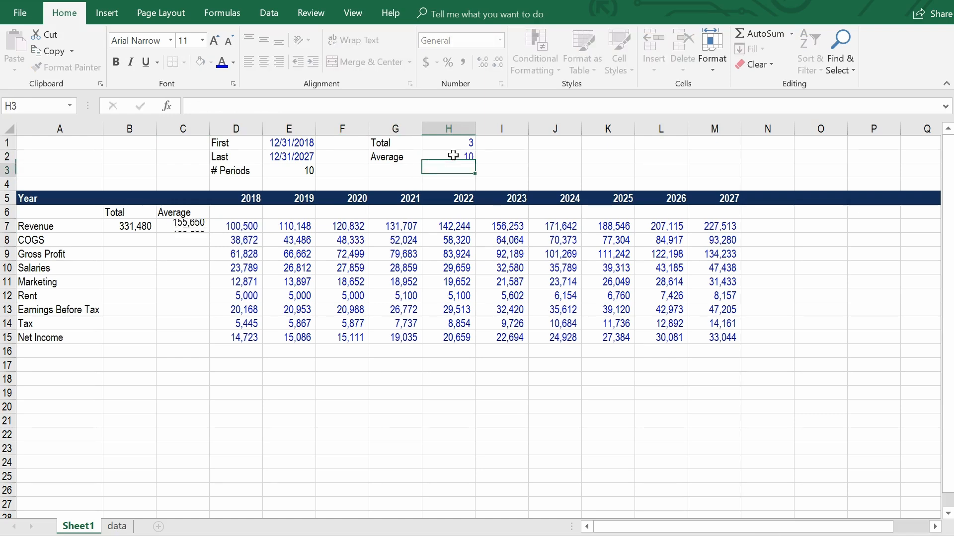
{"action": "key", "text": "Up"}
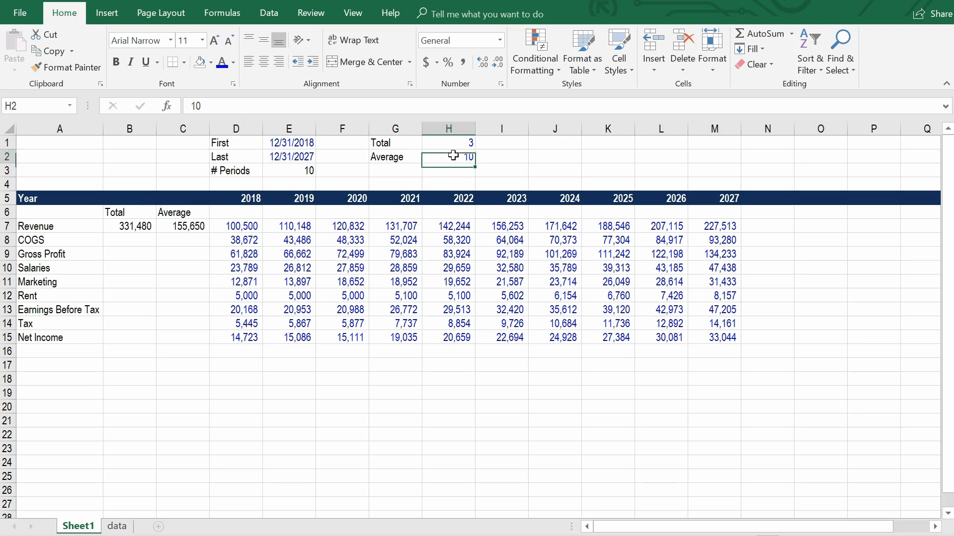
{"action": "type", "text": "3"}
{"action": "key", "text": "Return"}
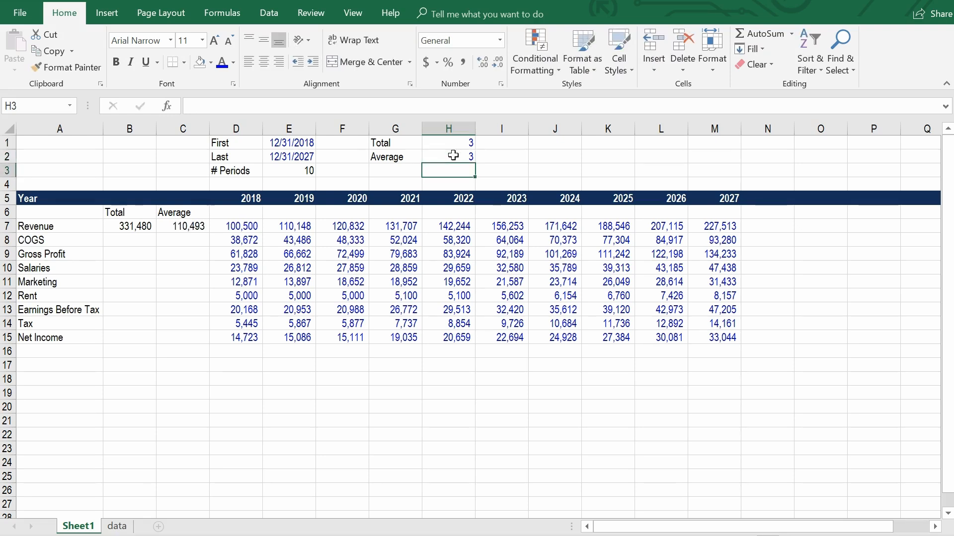
Fill the Total and Average formulas from B7:C7 down through the Net Income row (row 15).
{"action": "left_click", "coordinate": [131, 226]}
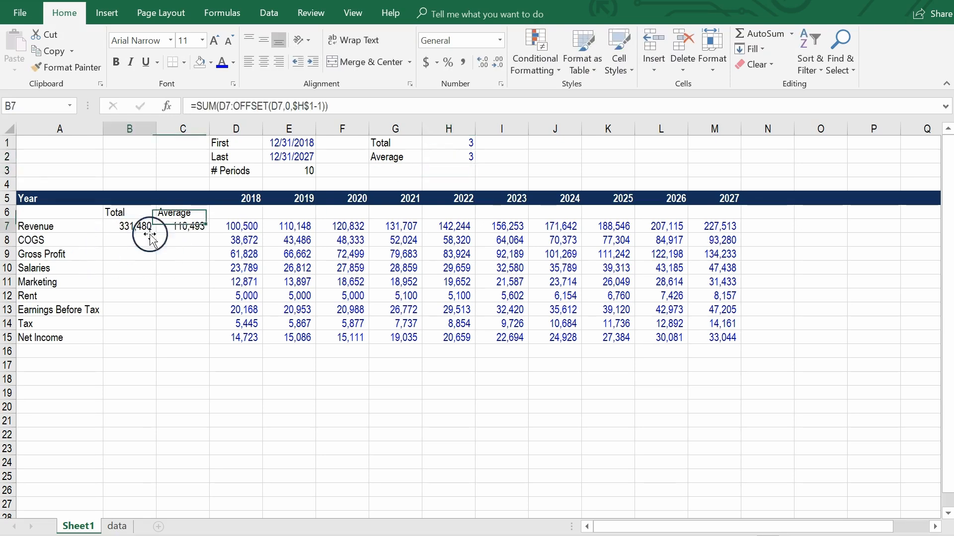
{"action": "left_click", "coordinate": [192, 226], "text": "shift"}
{"action": "key", "text": "shift+Down"}
{"action": "key", "text": "shift+Down"}
{"action": "key", "text": "shift+Down"}
{"action": "key", "text": "shift+Down"}
{"action": "key", "text": "shift+Down"}
{"action": "key", "text": "shift+Down"}
{"action": "key", "text": "shift+Down"}
{"action": "key", "text": "shift+Down"}
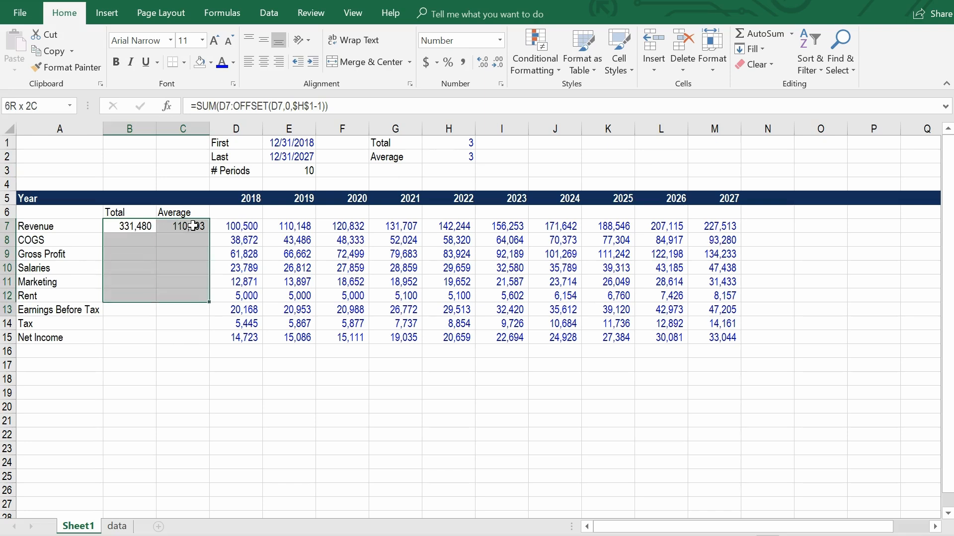
{"action": "key", "text": "ctrl+d"}
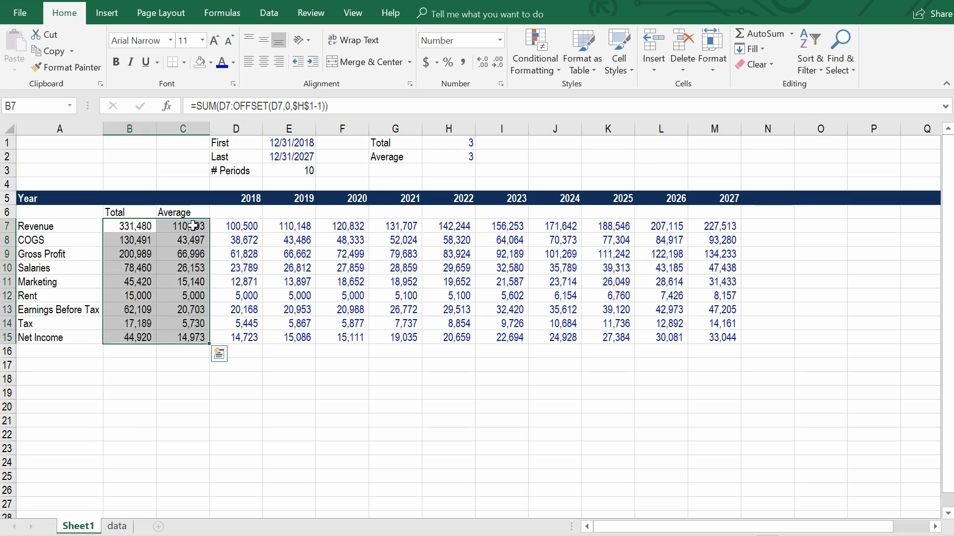
{"action": "left_click", "coordinate": [76, 351]}
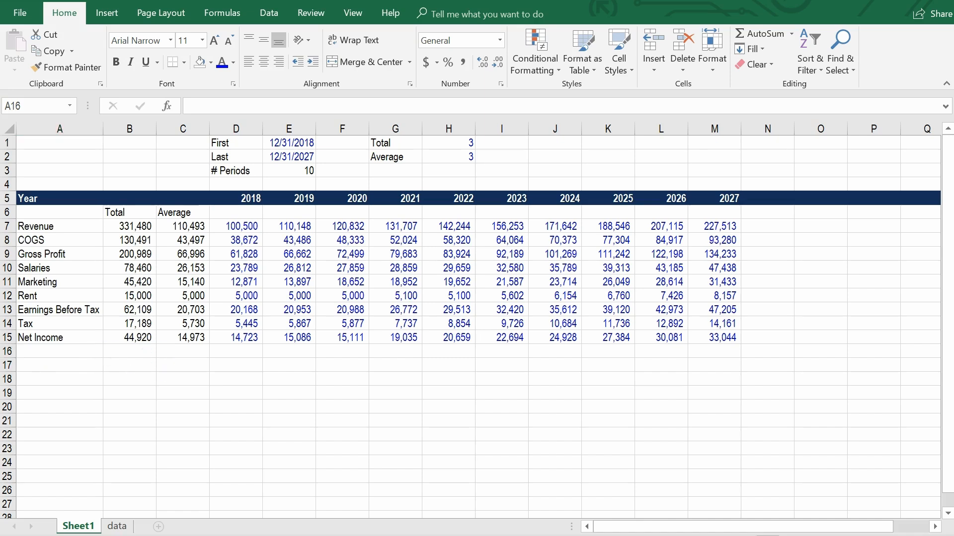
Insert a blank column between the Average column and the 2018 data.
{"action": "left_click", "coordinate": [227, 226]}
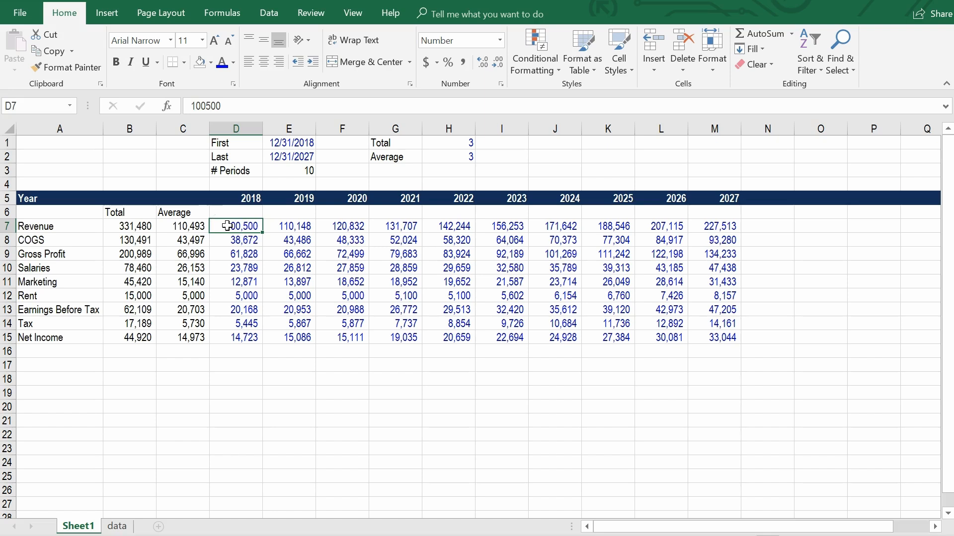
{"action": "key", "text": "alt+i"}
{"action": "key", "text": "c"}
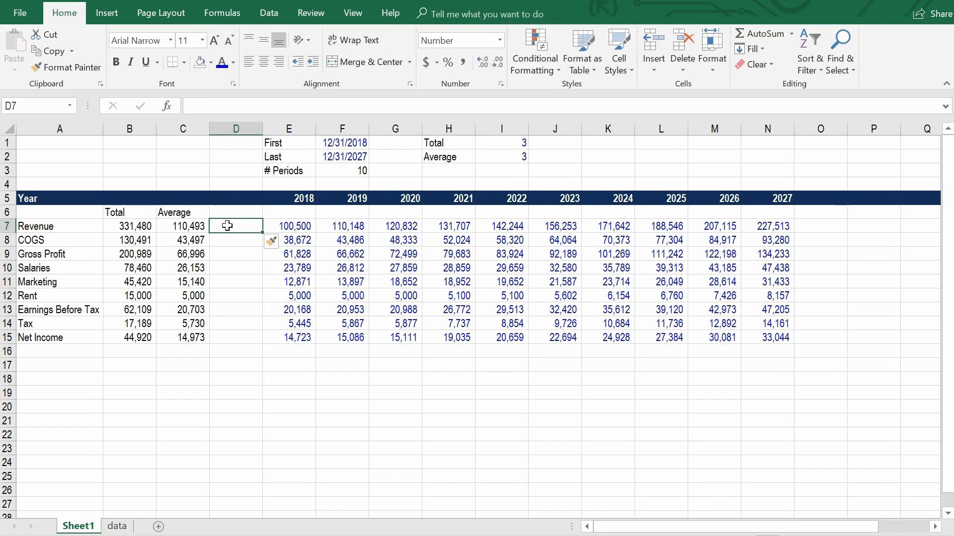
Right-align the Total and Average headings in B6:C6.
{"action": "key", "text": "Down"}
{"action": "key", "text": "Down"}
{"action": "key", "text": "Left"}
{"action": "key", "text": "Up"}
{"action": "key", "text": "Up"}
{"action": "key", "text": "Up"}
{"action": "key", "text": "Up"}
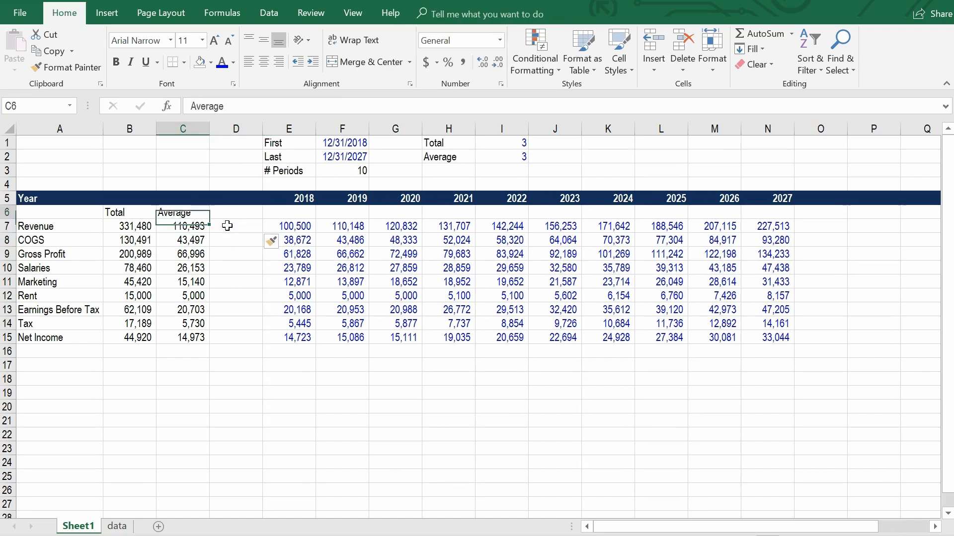
{"action": "key", "text": "Left"}
{"action": "key", "text": "Down"}
{"action": "key", "text": "shift+Right"}
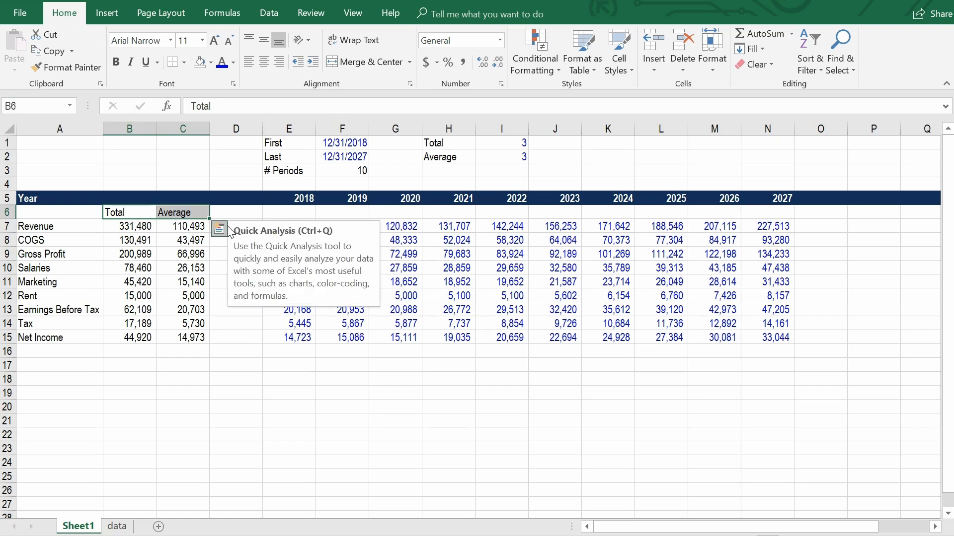
{"action": "key", "text": "alt"}
{"action": "key", "text": "h"}
{"action": "key", "text": "a"}
{"action": "key", "text": "r"}
{"action": "key", "text": "Down"}
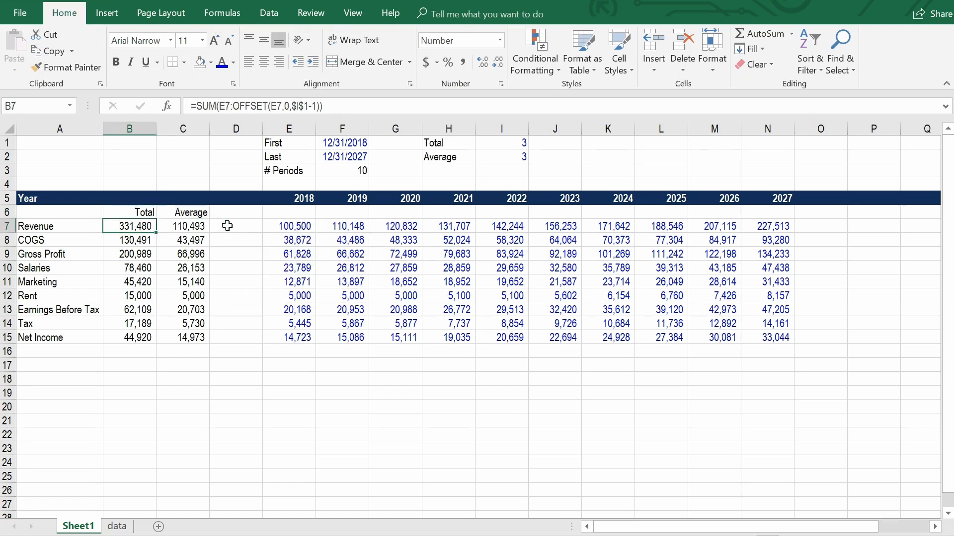
Fill row 6 from column A across the header band's width with a custom dark blue (red 19, green 46) matching the Year row.
{"action": "key", "text": "Down"}
{"action": "key", "text": "Up"}
{"action": "key", "text": "Up"}
{"action": "key", "text": "Left"}
{"action": "key", "text": "shift+Right"}
{"action": "key", "text": "shift+Right"}
{"action": "key", "text": "shift+Right"}
{"action": "key", "text": "shift+Right"}
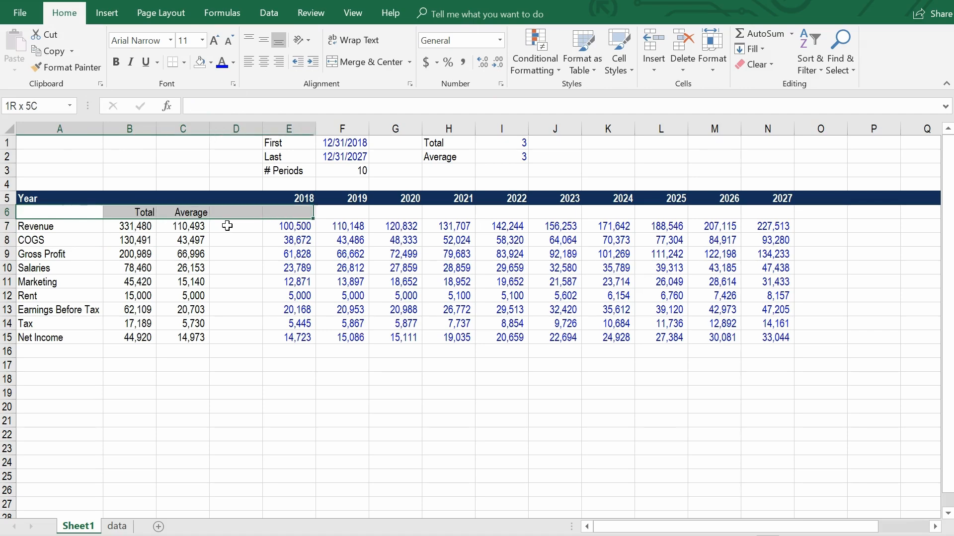
{"action": "key", "text": "shift+Right"}
{"action": "key", "text": "shift+Right"}
{"action": "key", "text": "shift+Right"}
{"action": "key", "text": "shift+Right"}
{"action": "key", "text": "shift+Right"}
{"action": "key", "text": "shift+Right"}
{"action": "key", "text": "shift+Right"}
{"action": "key", "text": "shift+Right"}
{"action": "key", "text": "shift+Right"}
{"action": "key", "text": "shift+Right"}
{"action": "key", "text": "shift+Right"}
{"action": "key", "text": "shift+Right"}
{"action": "key", "text": "shift+Right"}
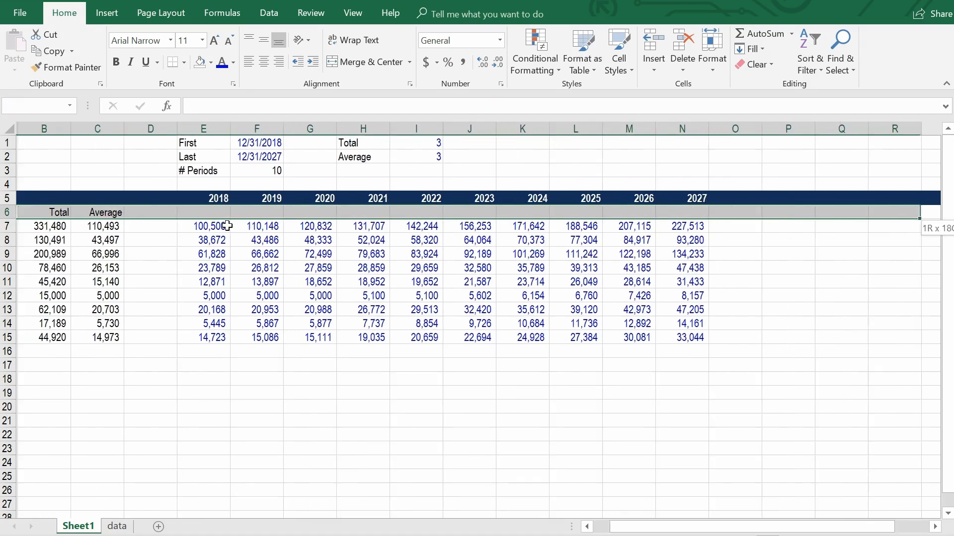
{"action": "key", "text": "shift+Right"}
{"action": "key", "text": "shift+Right"}
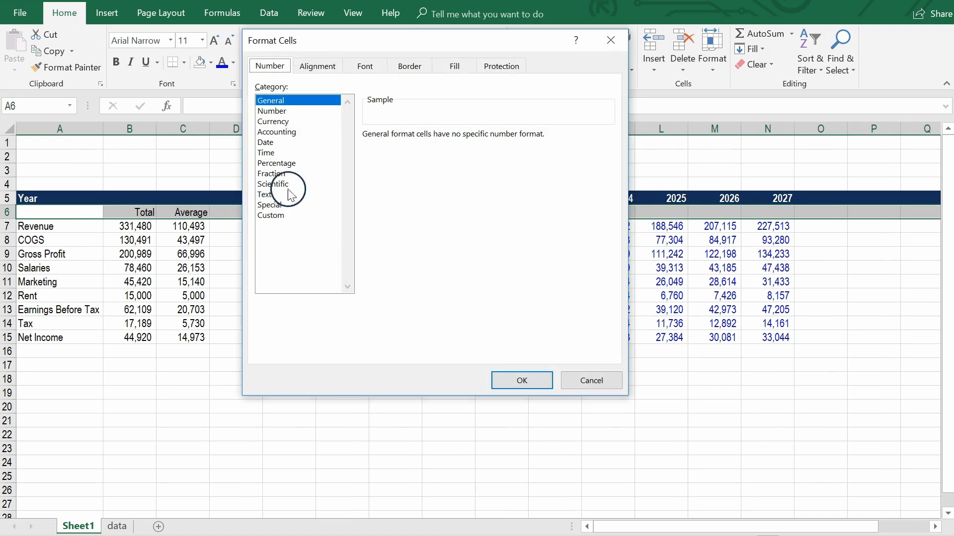
{"action": "left_click", "coordinate": [411, 65]}
{"action": "left_click", "coordinate": [450, 64]}
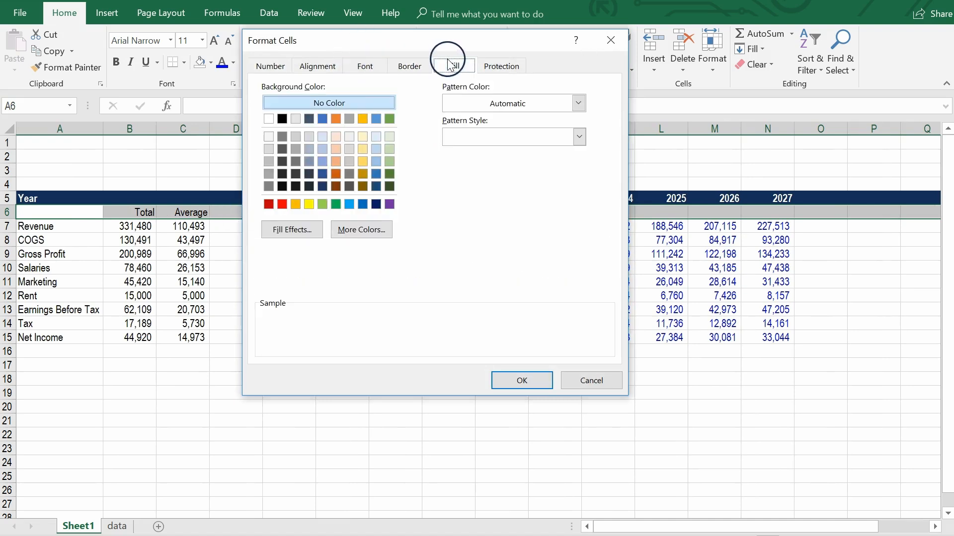
{"action": "left_click", "coordinate": [361, 230]}
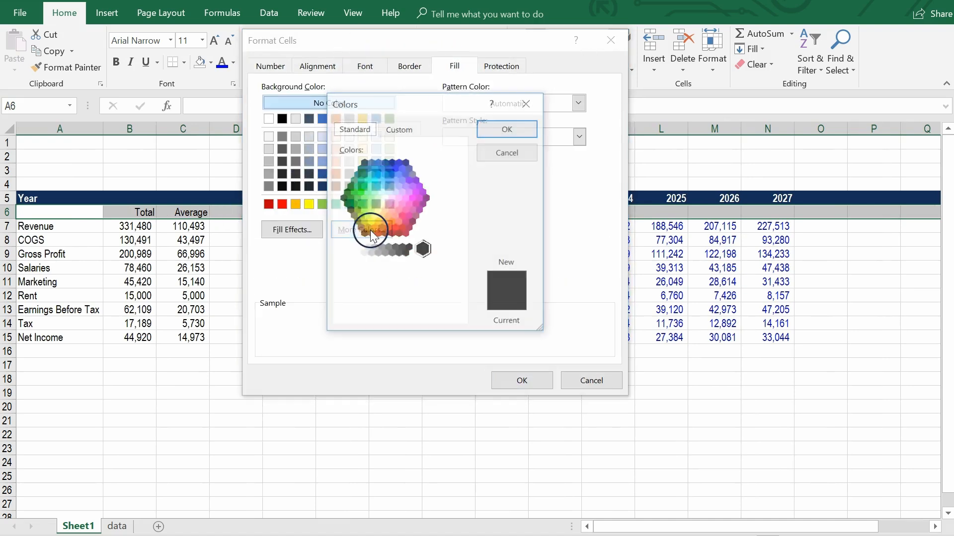
{"action": "left_click", "coordinate": [401, 129]}
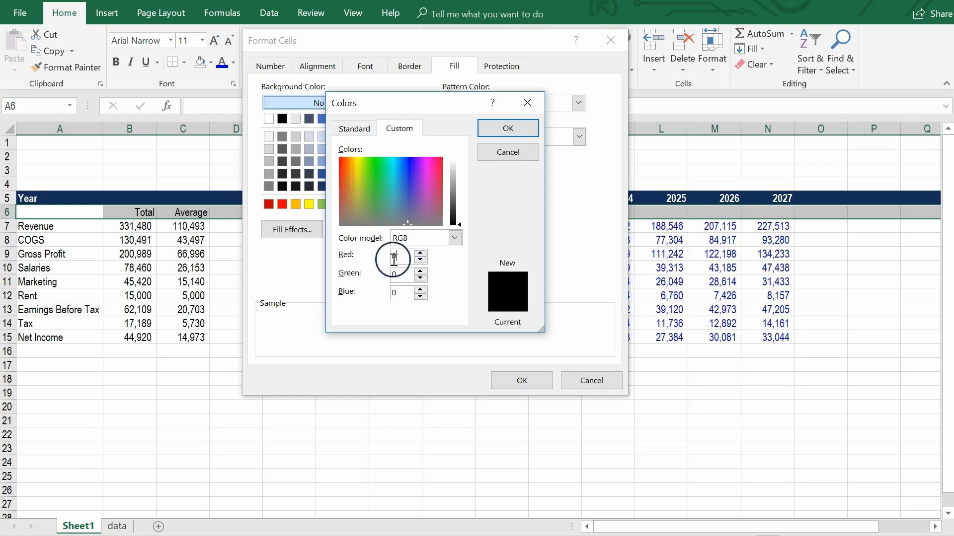
{"action": "type", "text": "46"}
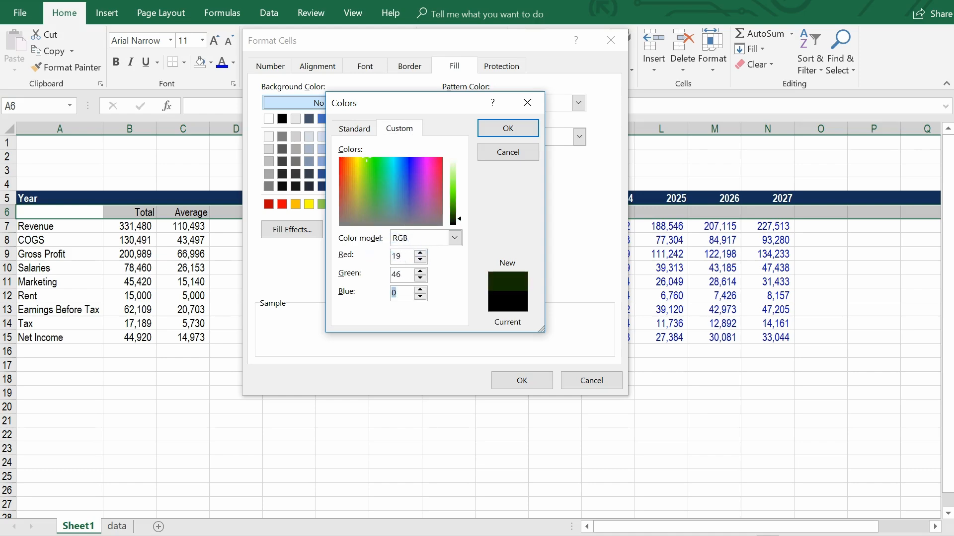
{"action": "key", "text": "Return"}
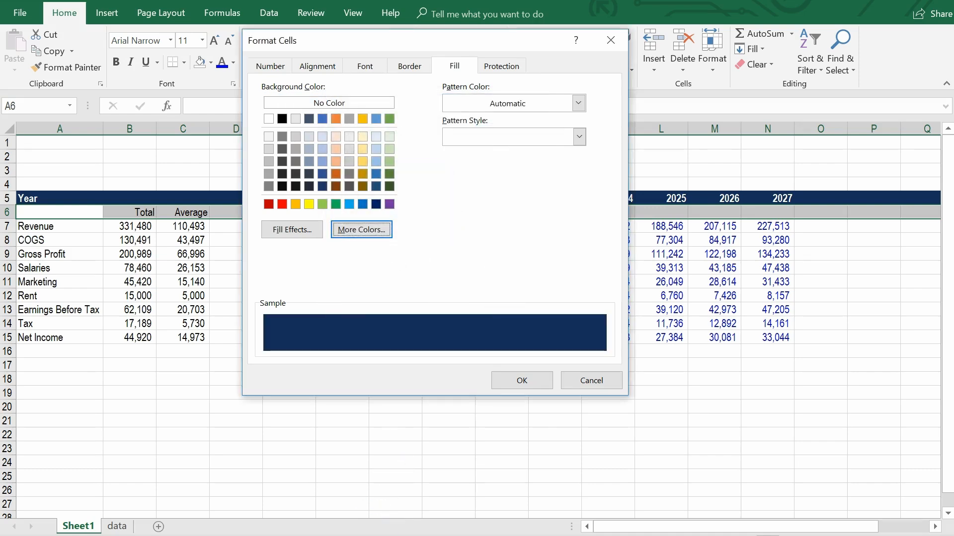
{"action": "left_click", "coordinate": [526, 379]}
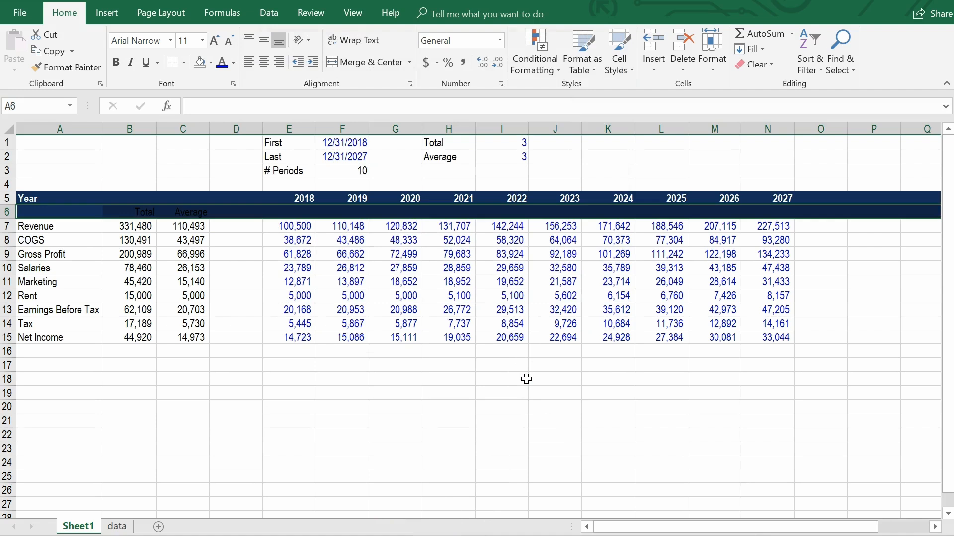
Set the font colour of the row 6 headings to white.
{"action": "key", "text": "alt"}
{"action": "key", "text": "h"}
{"action": "key", "text": "f"}
{"action": "key", "text": "c"}
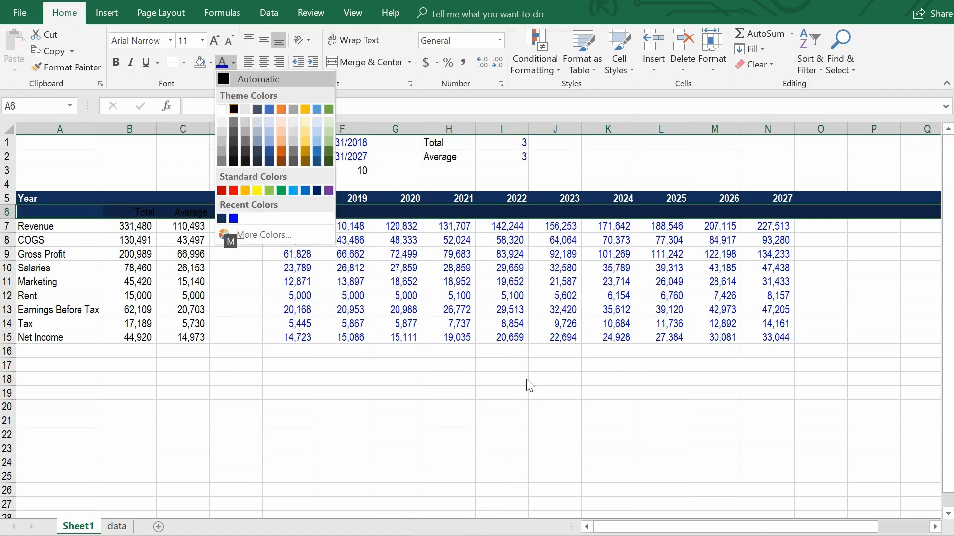
{"action": "key", "text": "Down"}
{"action": "key", "text": "Up"}
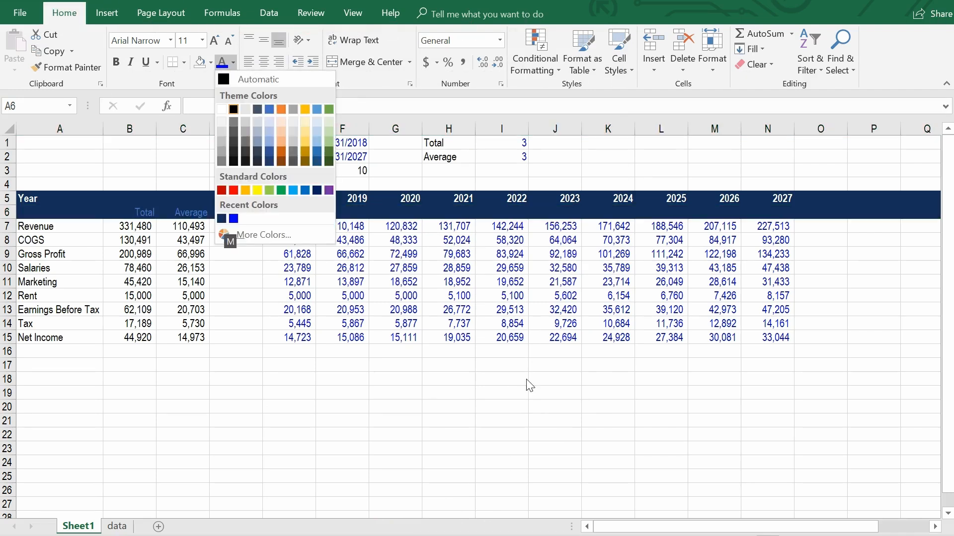
{"action": "key", "text": "Escape"}
{"action": "key", "text": "Down"}
{"action": "key", "text": "Down"}
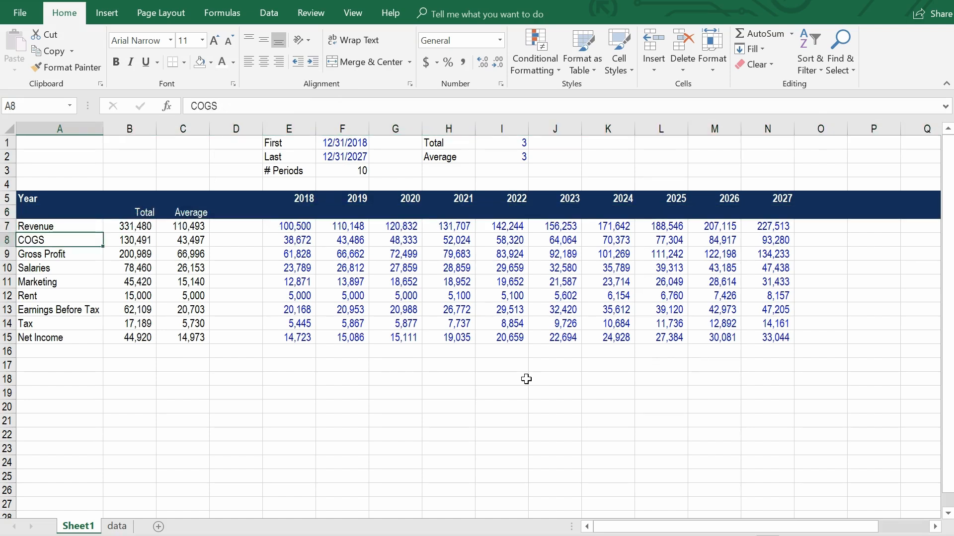
Insert a blank row between the Total/Average heading row and the Revenue row.
{"action": "key", "text": "Down"}
{"action": "key", "text": "Down"}
{"action": "key", "text": "Down"}
{"action": "key", "text": "Down"}
{"action": "key", "text": "Down"}
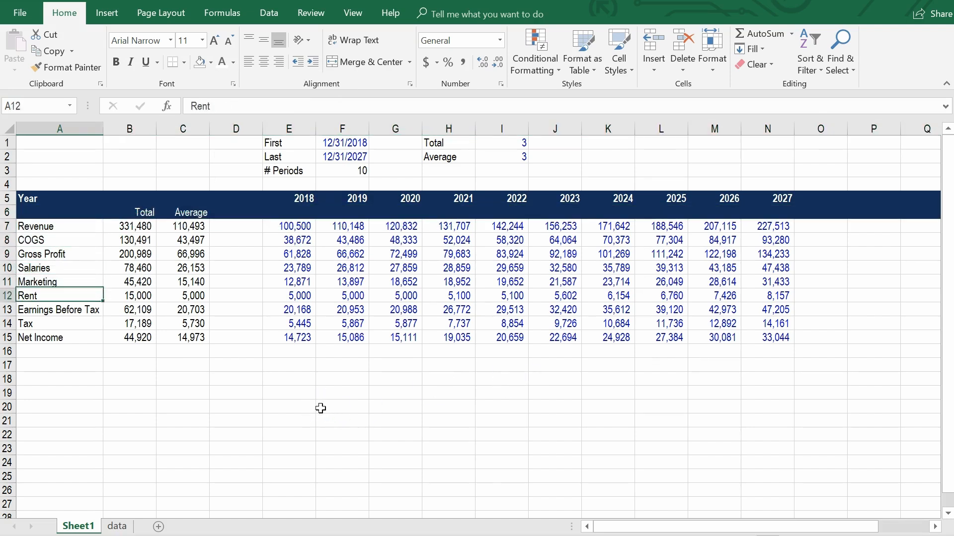
{"action": "key", "text": "Up"}
{"action": "key", "text": "Up"}
{"action": "key", "text": "Up"}
{"action": "key", "text": "Up"}
{"action": "key", "text": "Up"}
{"action": "key", "text": "Up"}
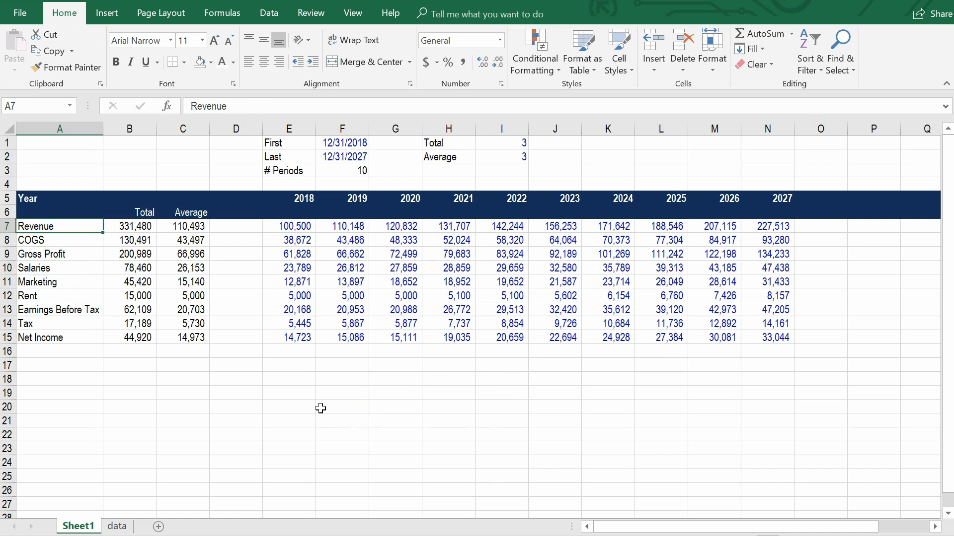
{"action": "key", "text": "alt+i"}
{"action": "key", "text": "r"}
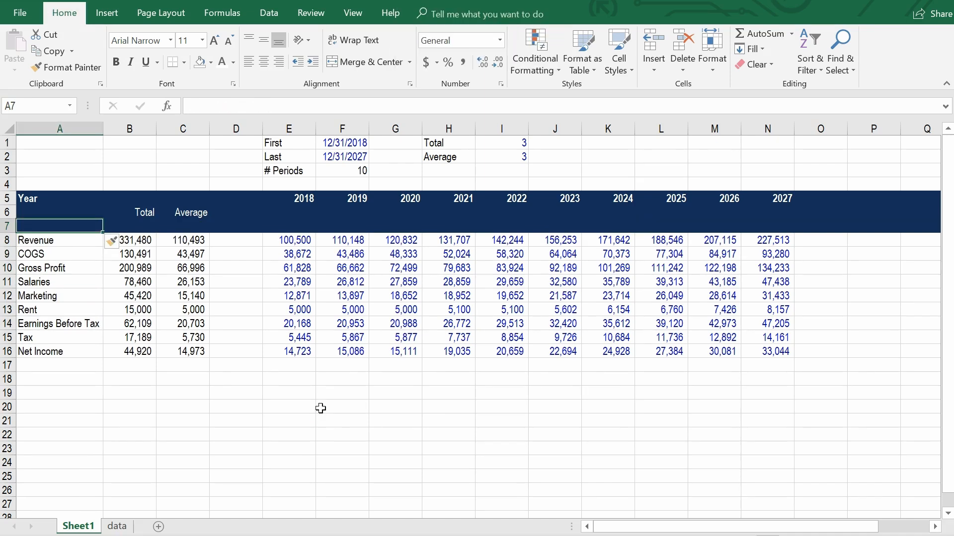
Remove the dark blue fill from the whole blank row 7.
{"action": "key", "text": "shift+space"}
{"action": "left_click", "coordinate": [211, 63]}
{"action": "left_click", "coordinate": [226, 214]}
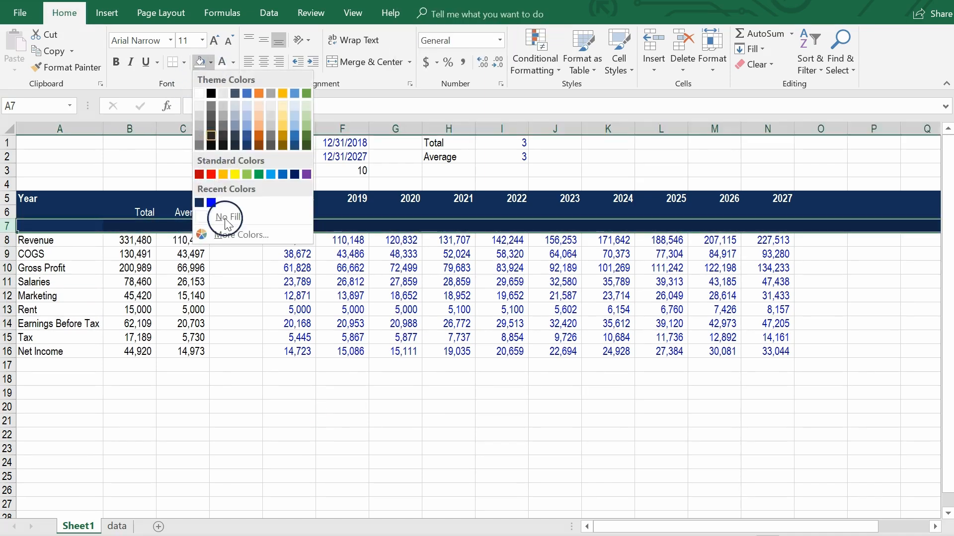
{"action": "left_click", "coordinate": [144, 432]}
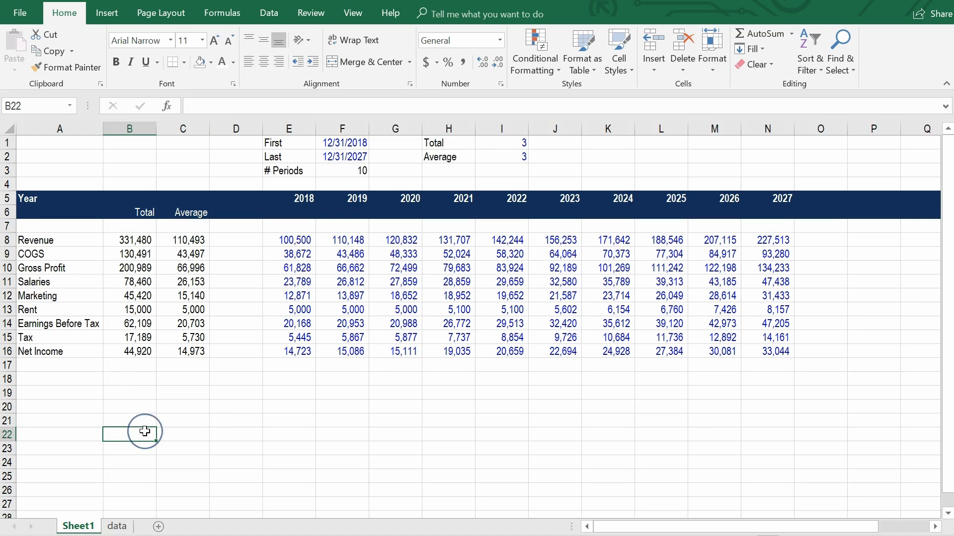